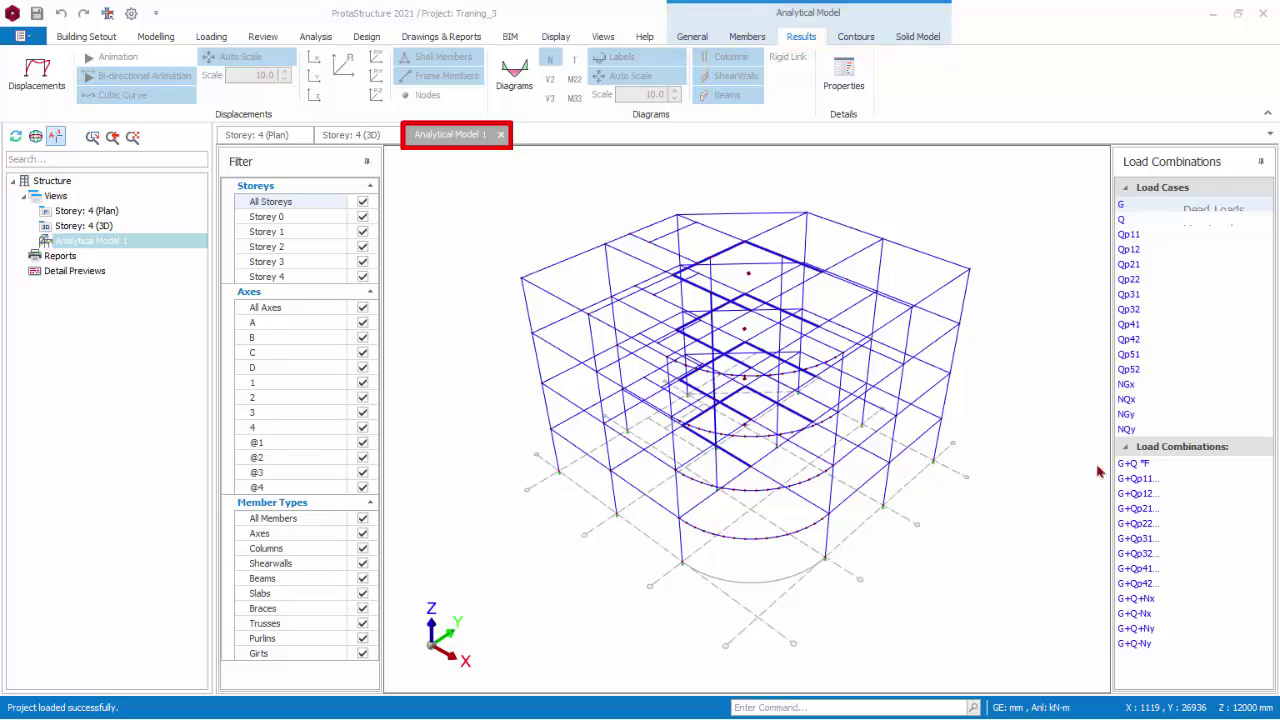
Orbit and zoom around the full four-storey analytical frame.
mouse_move(996, 481)
middle_mouse_down()
mouse_move(910, 500)
mouse_move(795, 465)
mouse_move(960, 457)
mouse_move(766, 486)
mouse_move(803, 487)
middle_mouse_up()
scroll(795, 465, "up", 5)
scroll(792, 467, "down", 5)
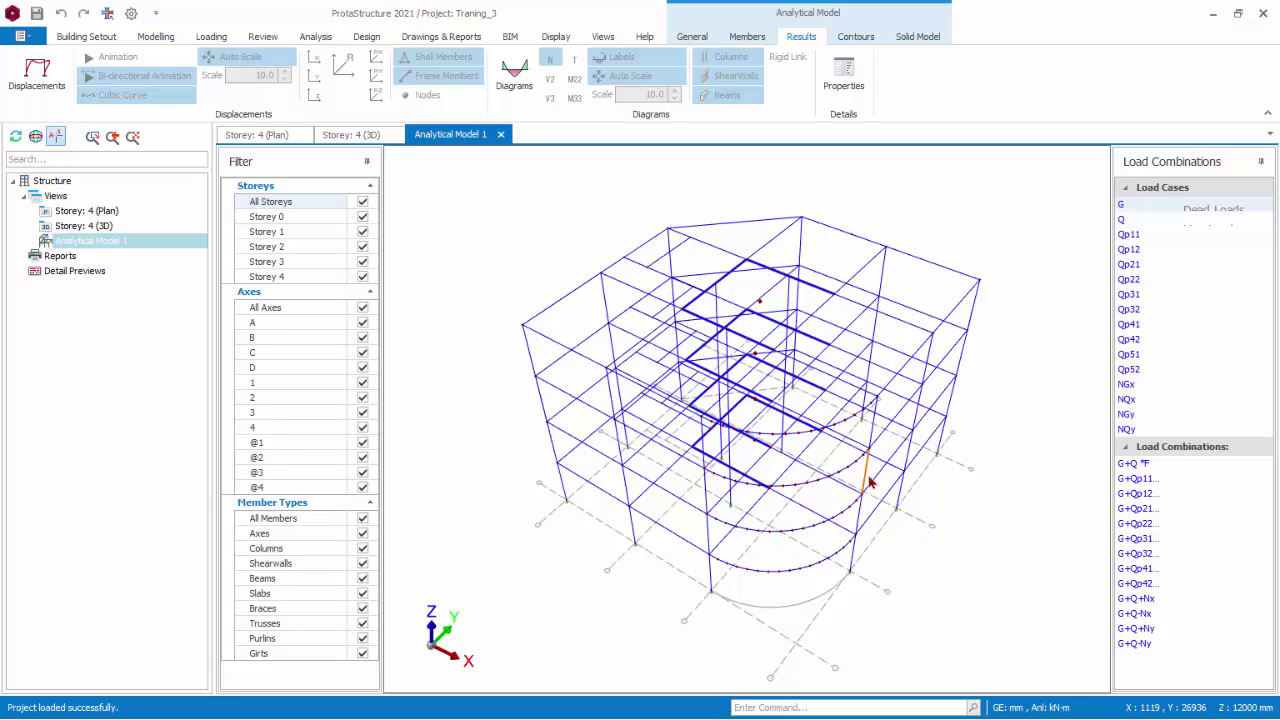
scroll(532, 300, "up", 5)
scroll(568, 348, "up", 3)
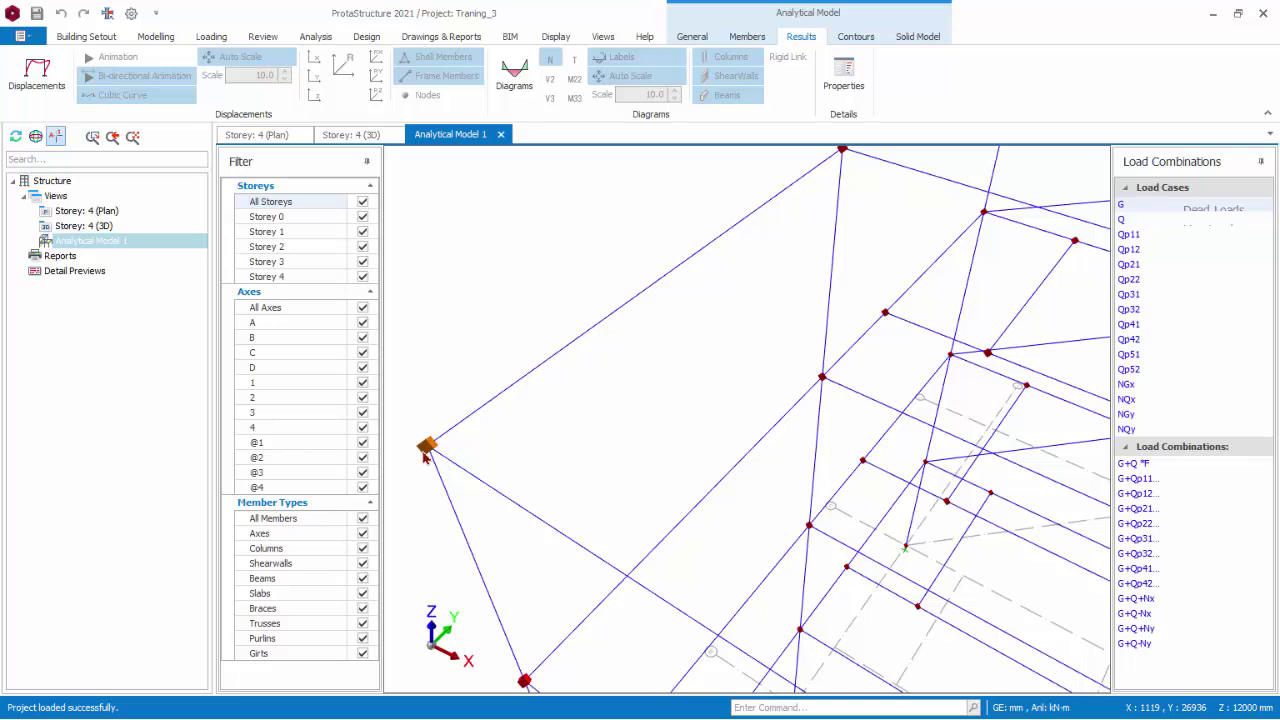
scroll(710, 452, "down", 3)
scroll(718, 452, "down", 2)
scroll(700, 420, "down", 2)
scroll(669, 370, "down", 2)
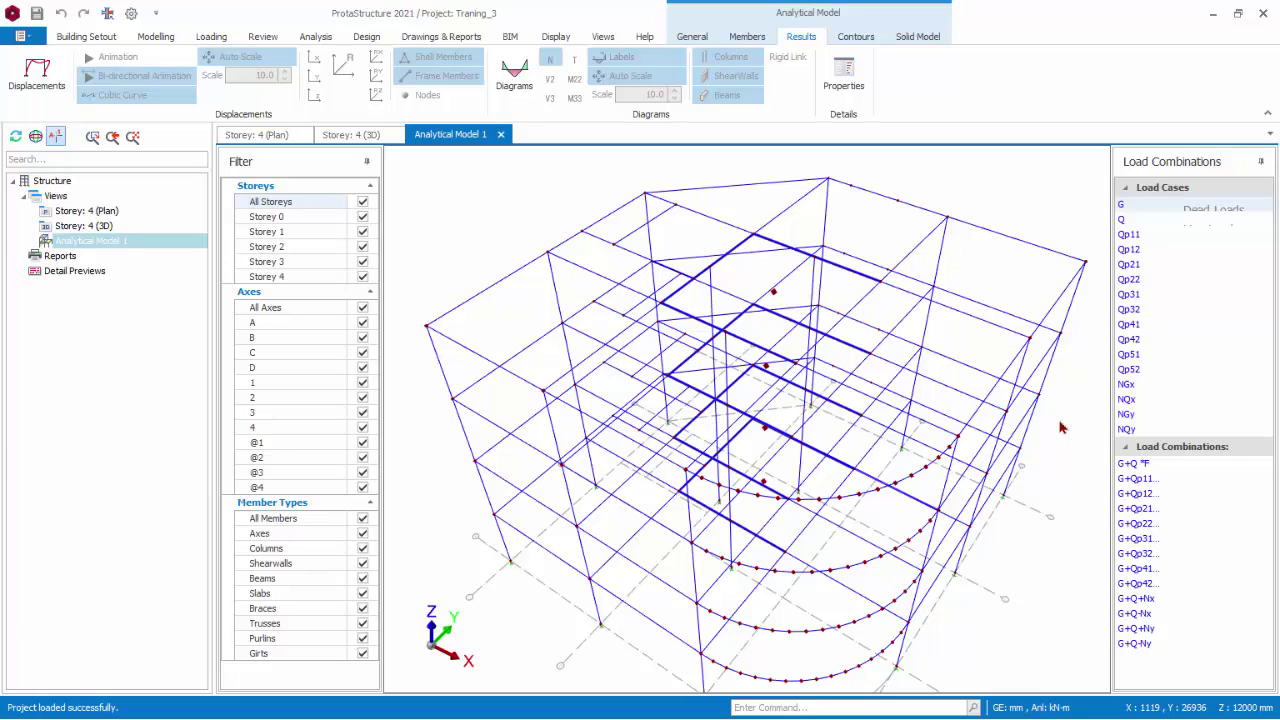
Filter the view to Storey 4 only, pan across it, then restore all storeys.
left_click(362, 201)
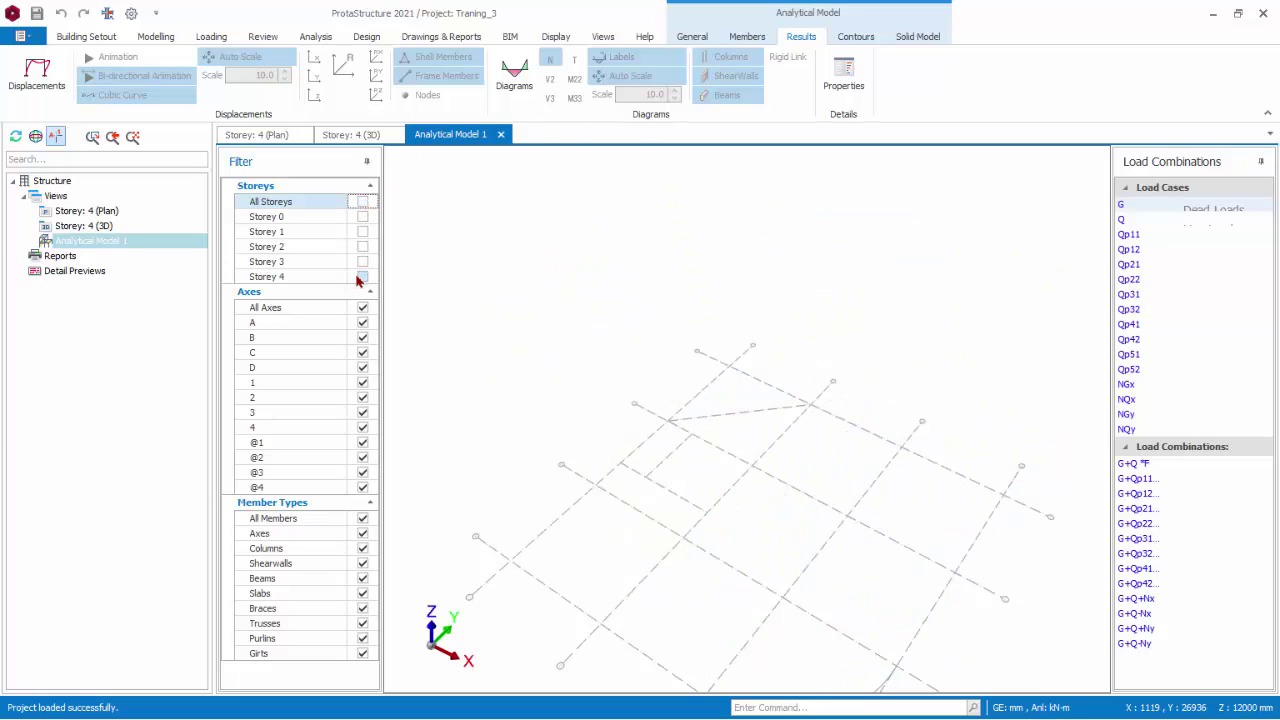
left_click(362, 276)
scroll(580, 378, "up", 3)
scroll(591, 377, "up", 3)
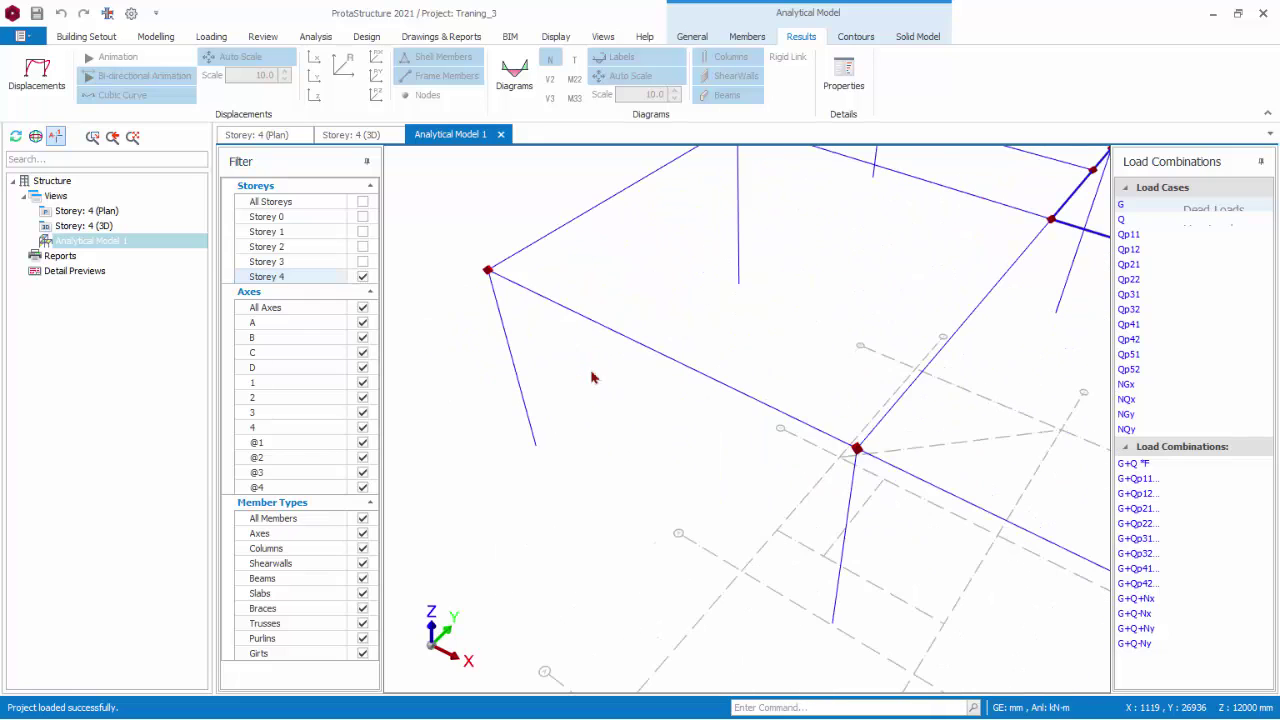
middle_click_drag(529, 329, 610, 400)
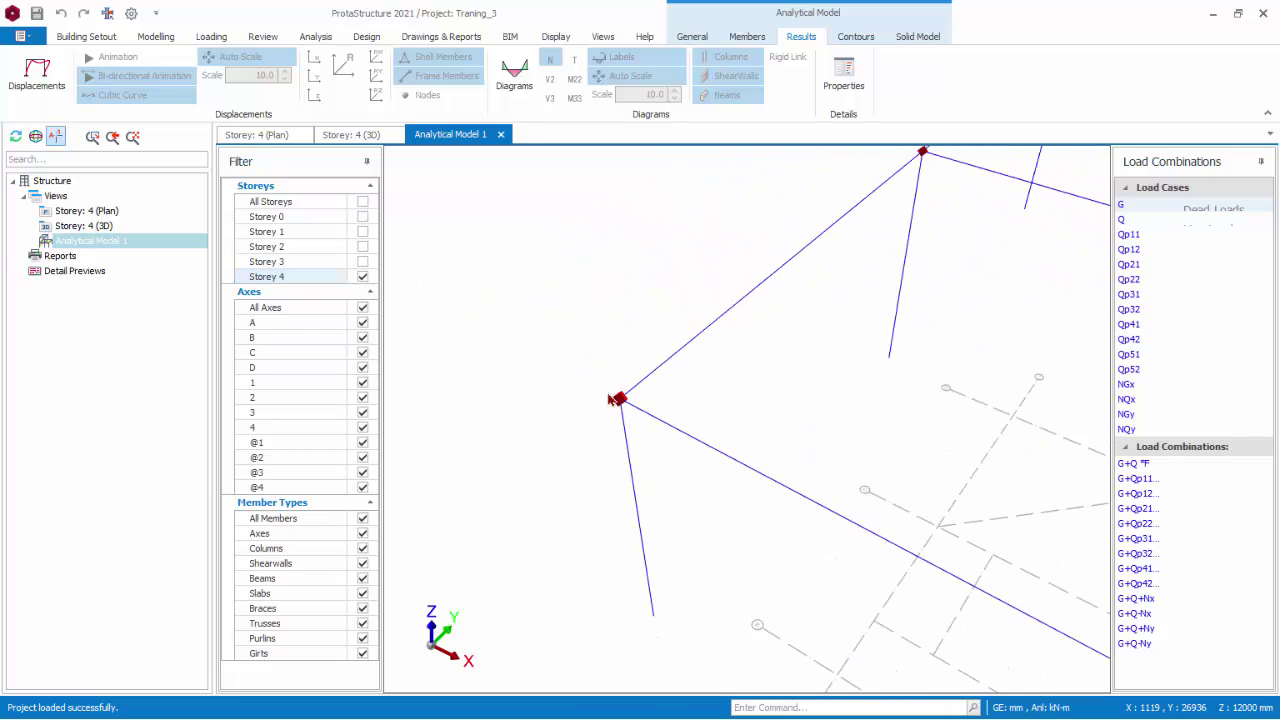
left_click(363, 202)
left_click(688, 37)
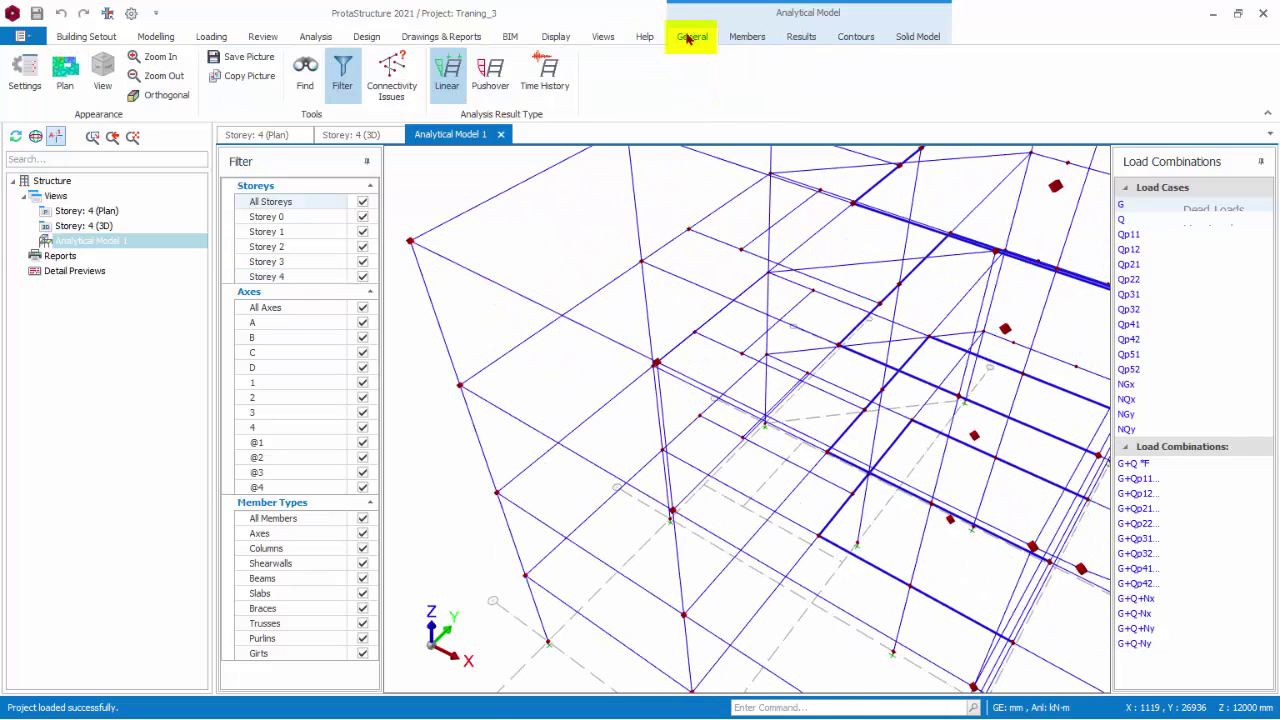
left_click(35, 90)
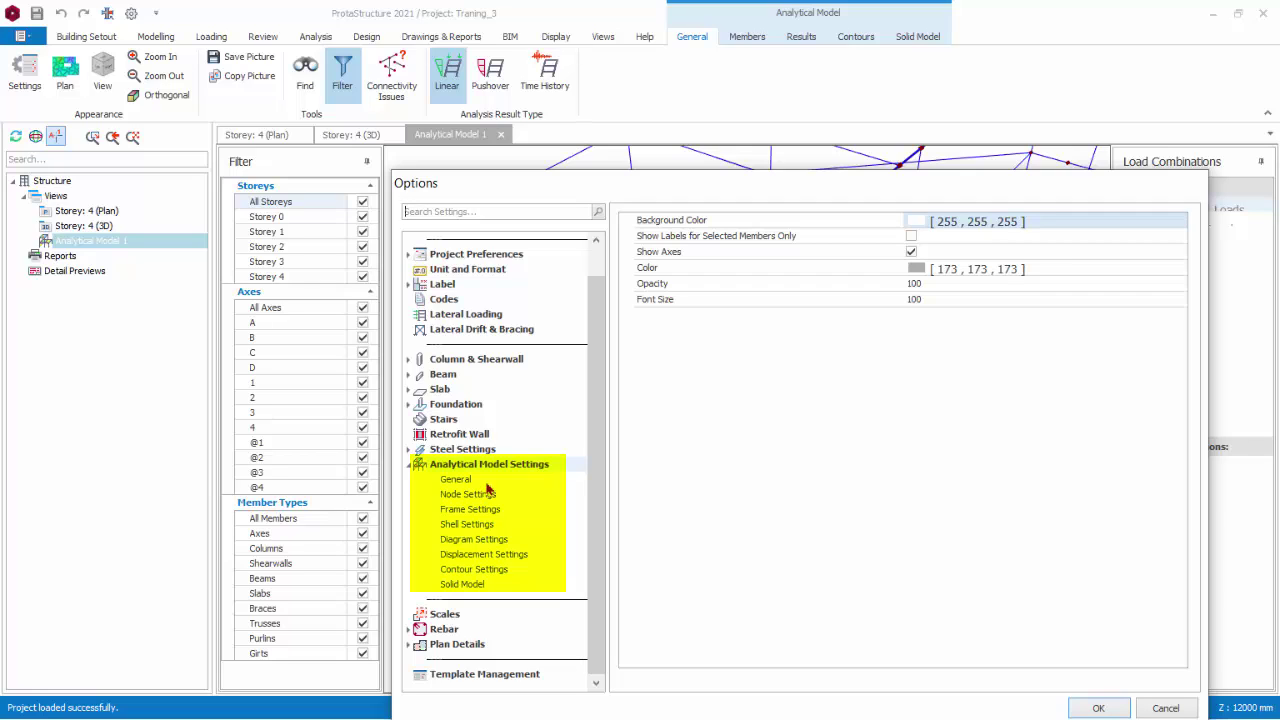
left_click(486, 493)
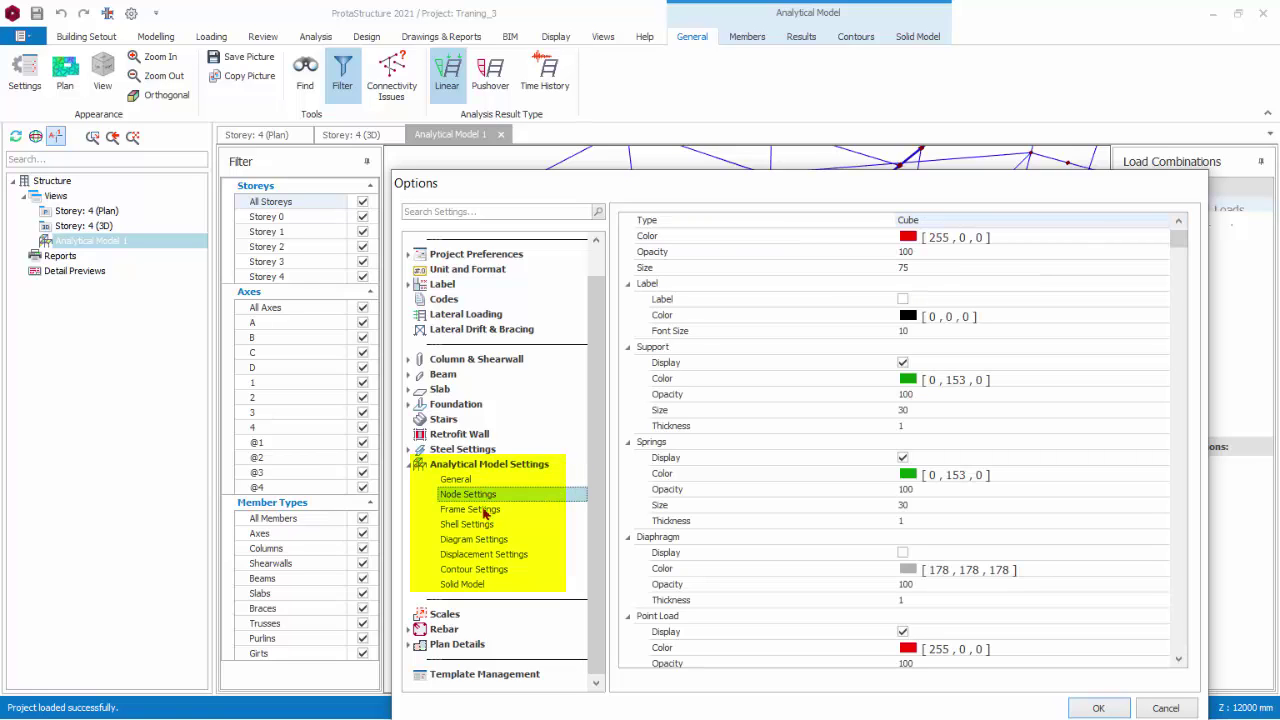
left_click(485, 510)
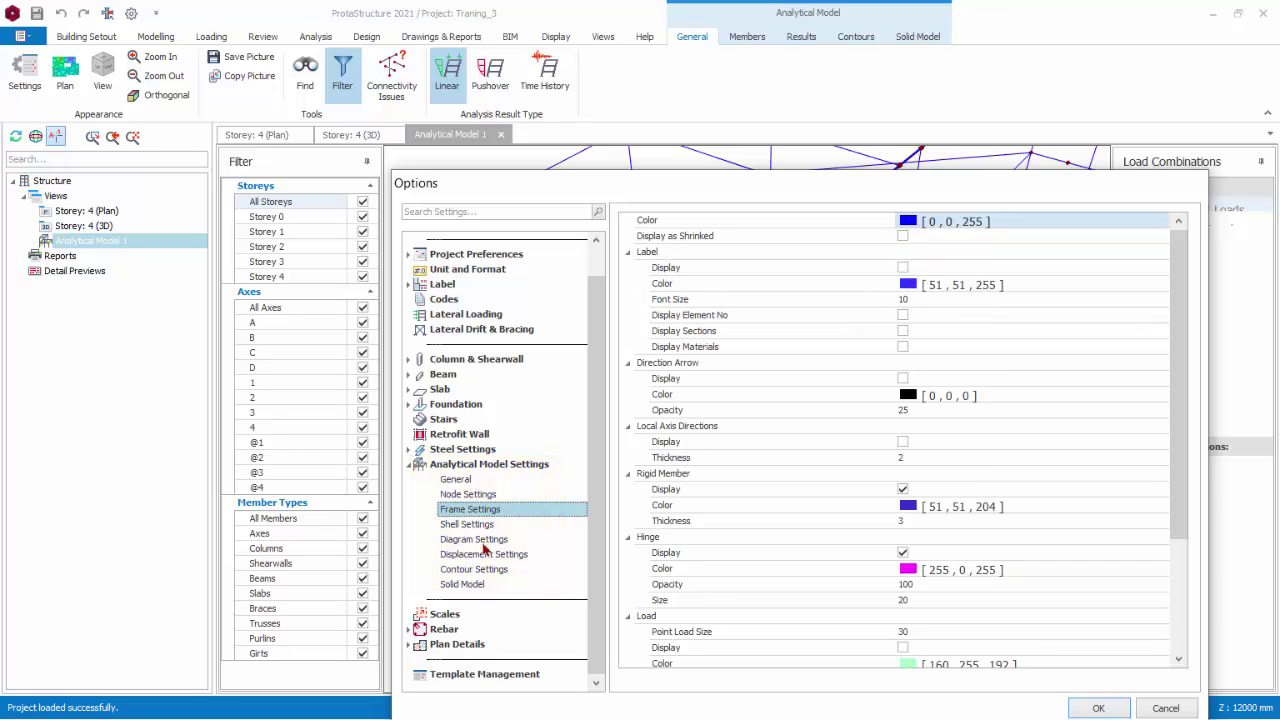
left_click(1166, 708)
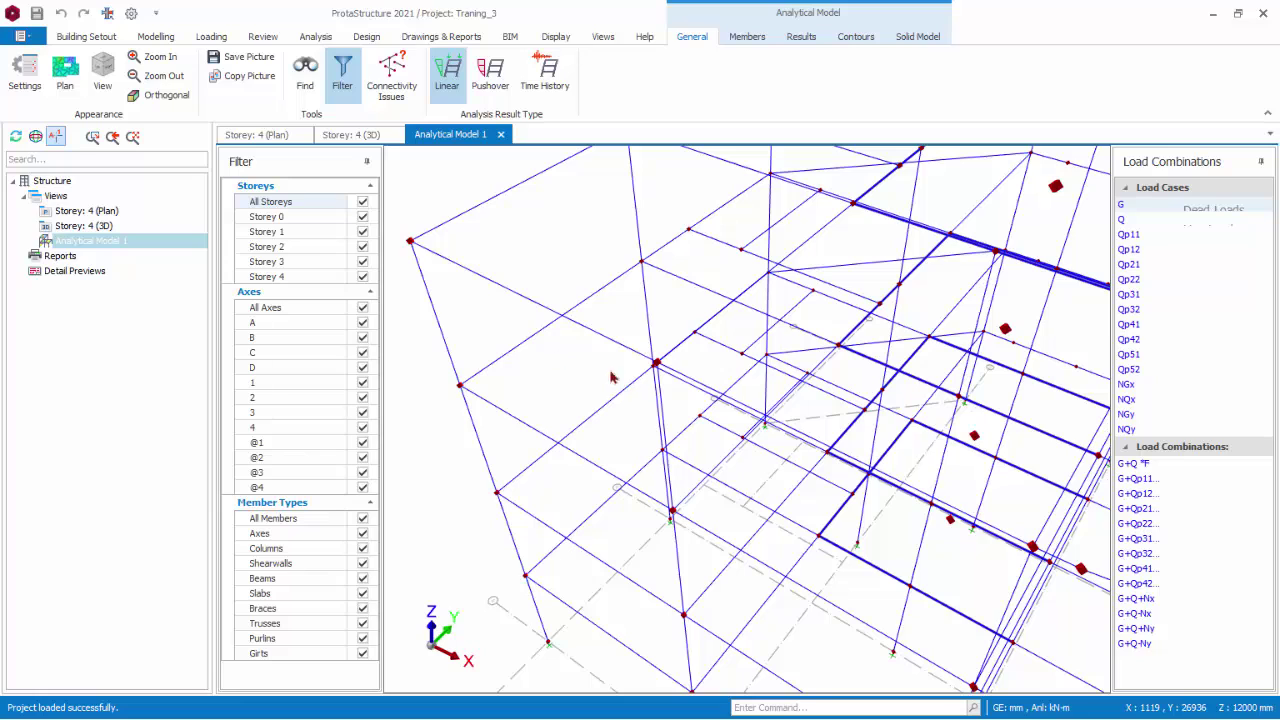
Switch the frame to a 2D plan view, then back to an oblique 3D perspective.
left_click(65, 68)
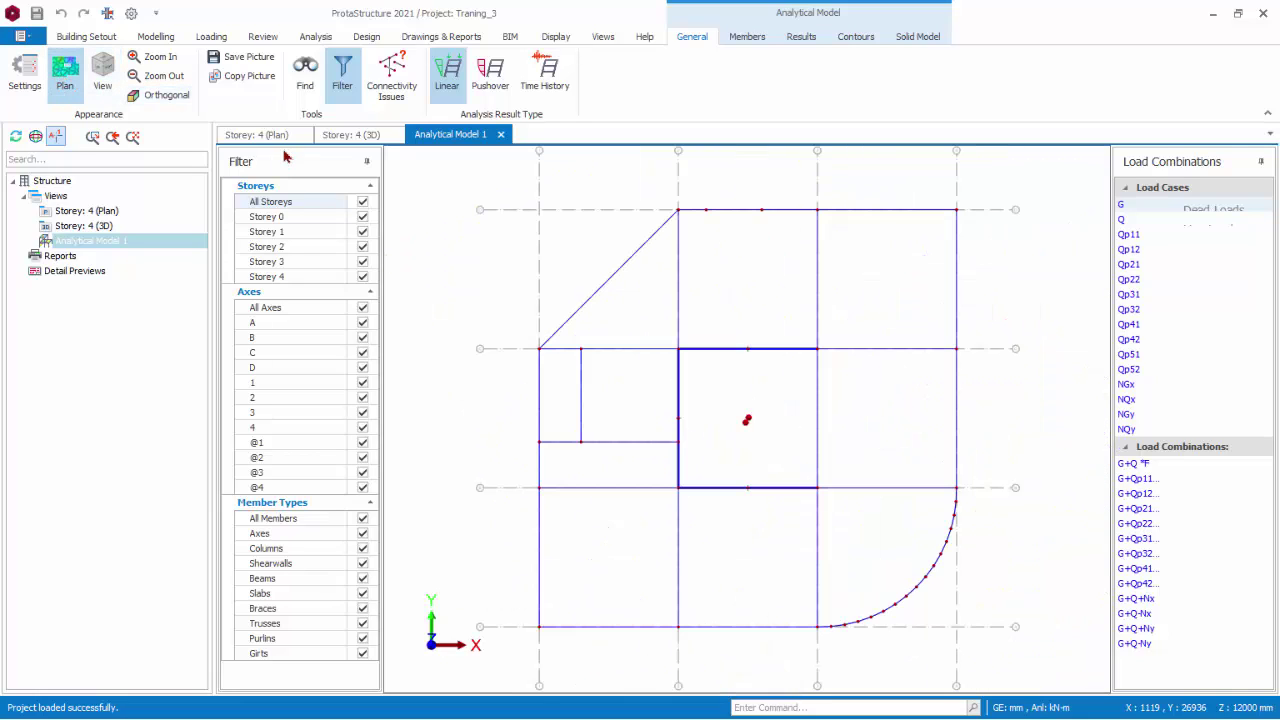
left_click(65, 85)
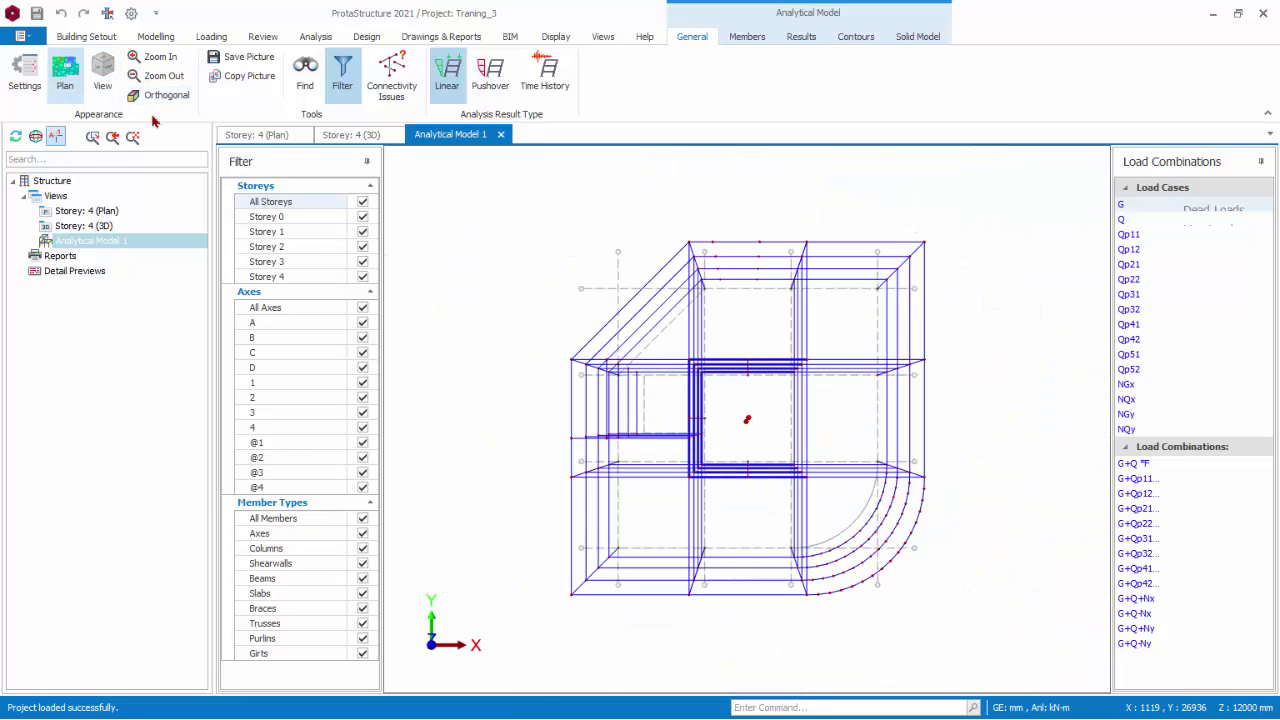
left_click_drag(491, 363, 524, 306)
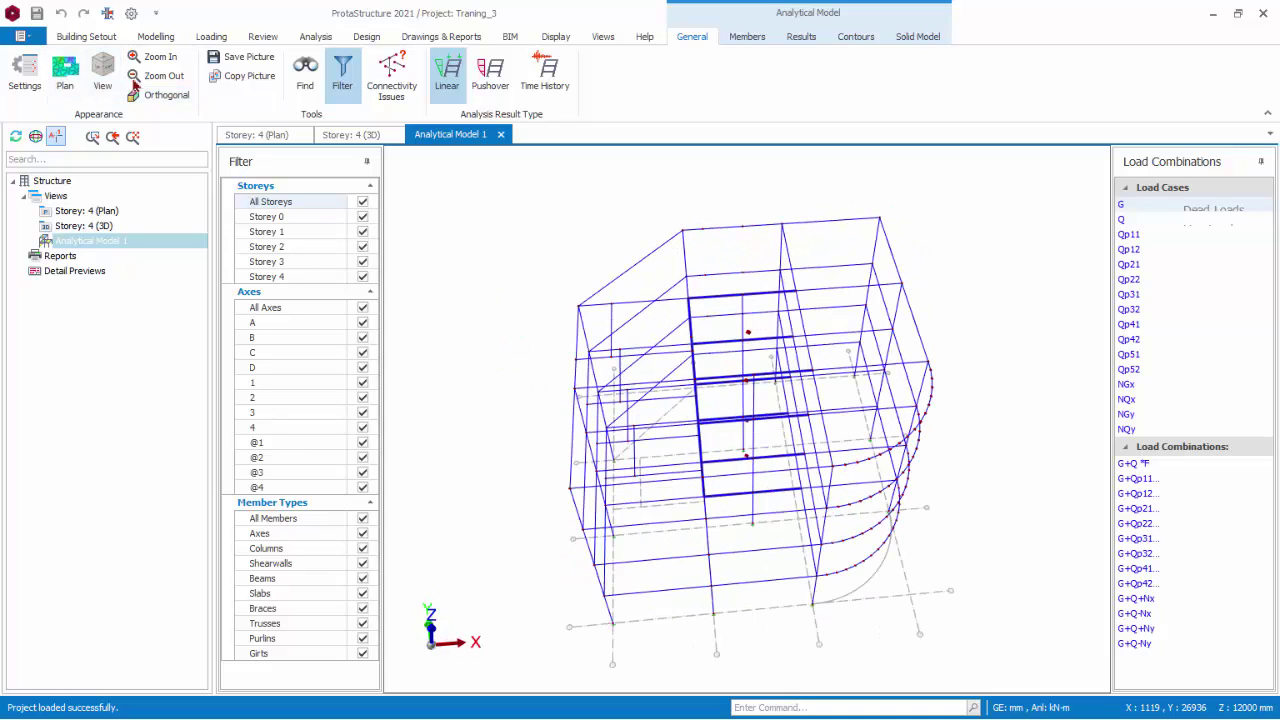
Show the view cube and view the frame from the top and corner isometrics.
left_click(102, 72)
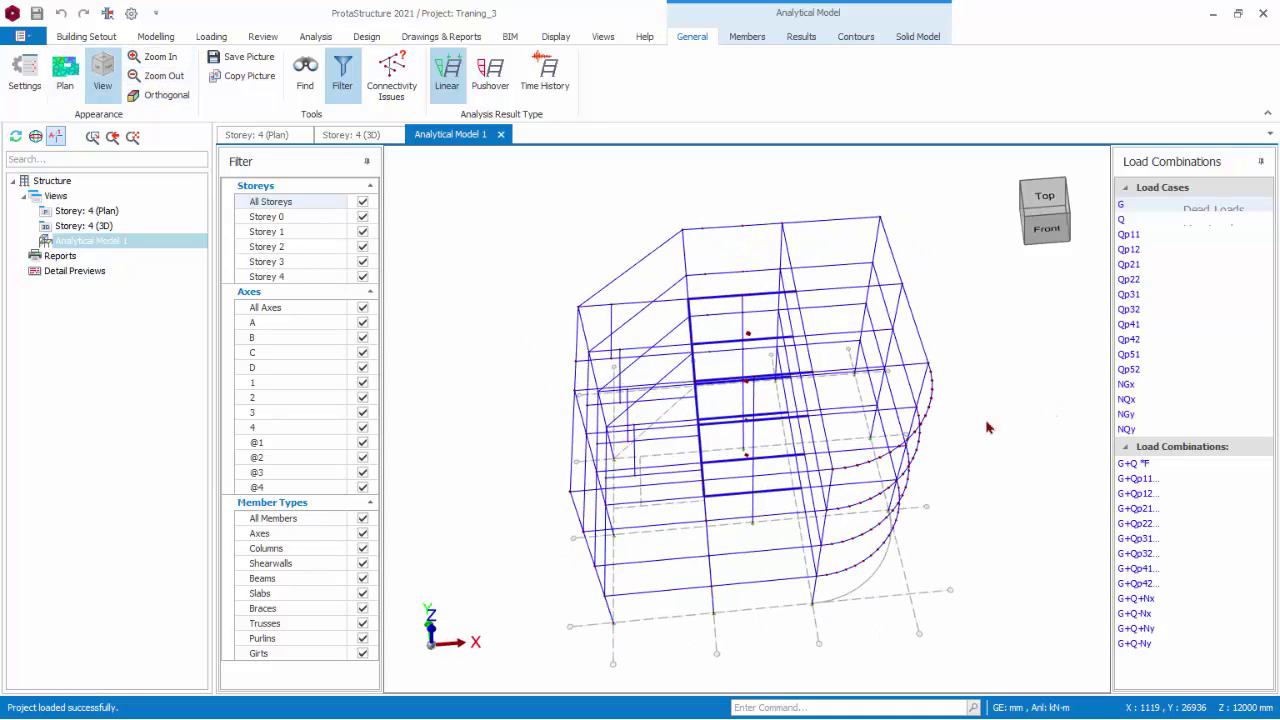
left_click_drag(990, 427, 1006, 427)
left_click(1045, 200)
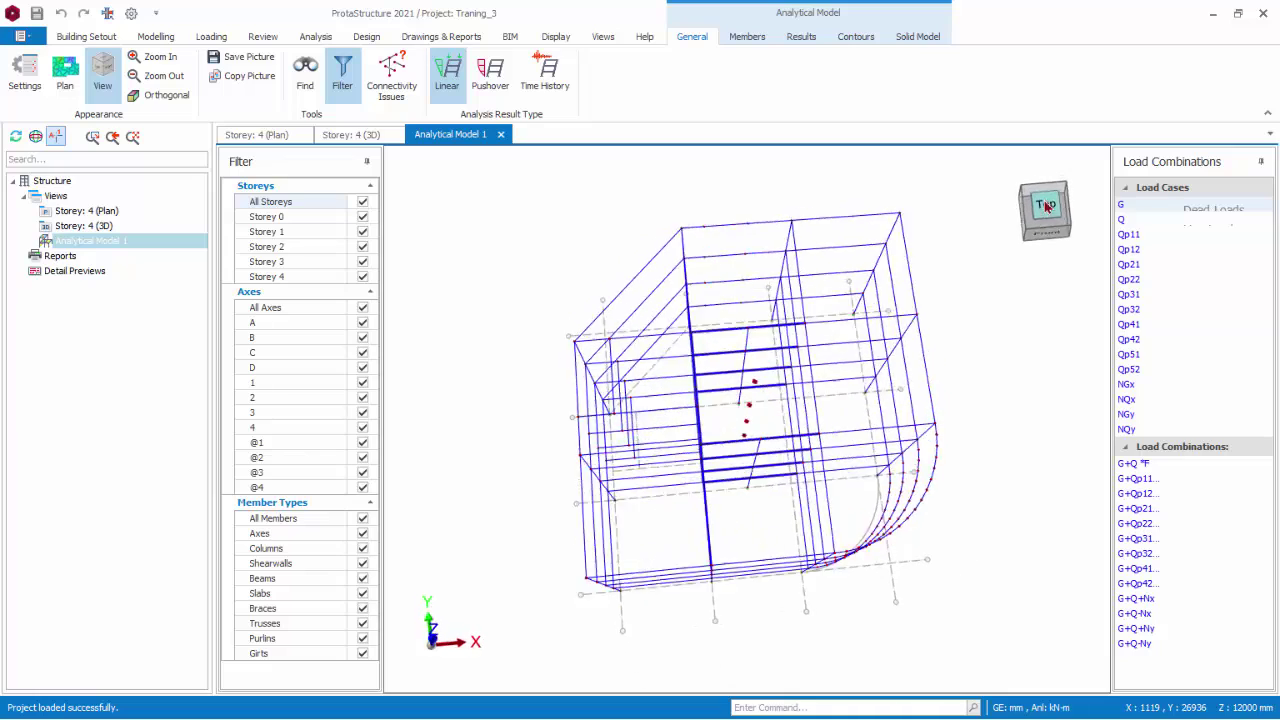
left_click(1025, 230)
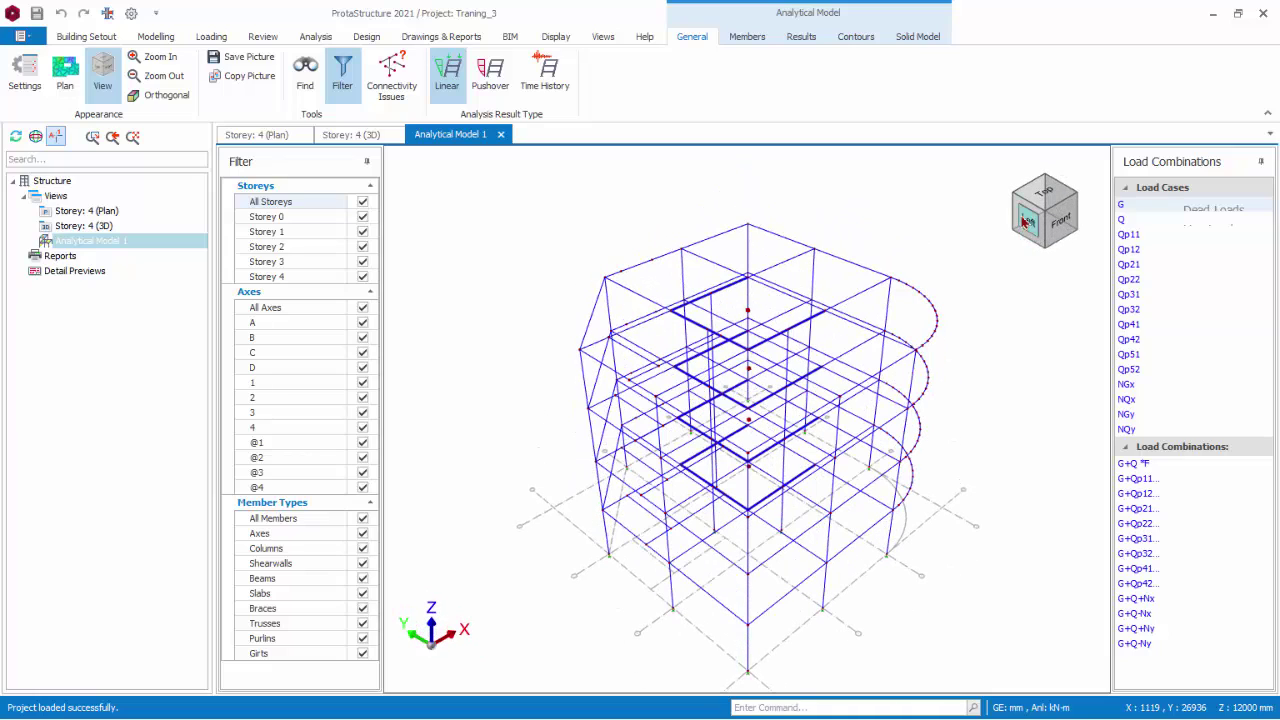
left_click(1025, 222)
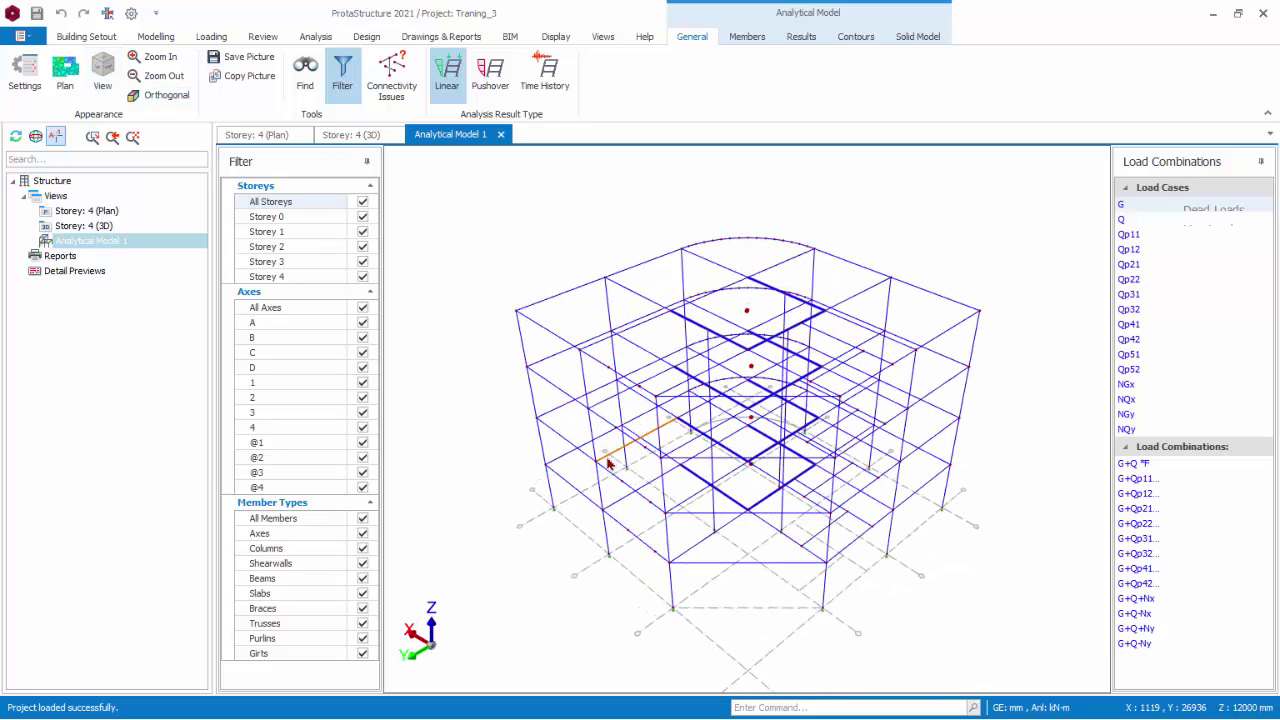
middle_click_drag(608, 462, 658, 462)
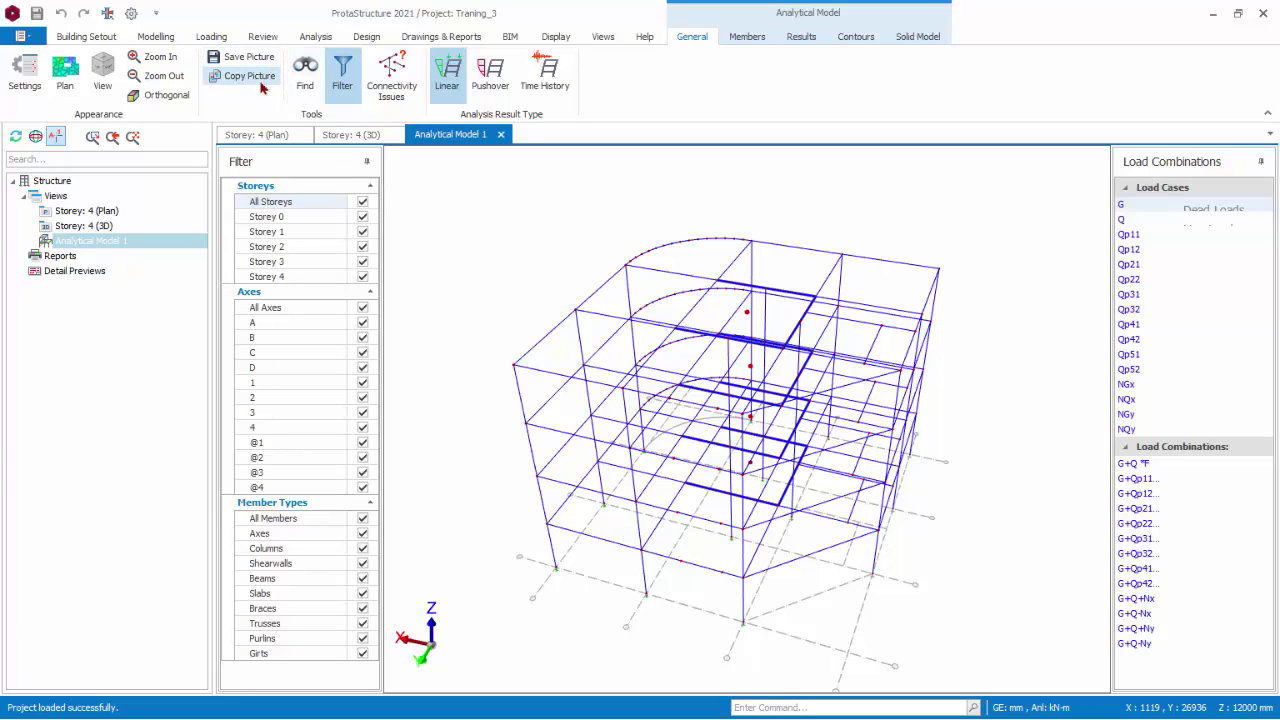
left_click(313, 82)
mouse_move(796, 382)
middle_mouse_down()
mouse_move(852, 370)
mouse_move(918, 385)
middle_mouse_up()
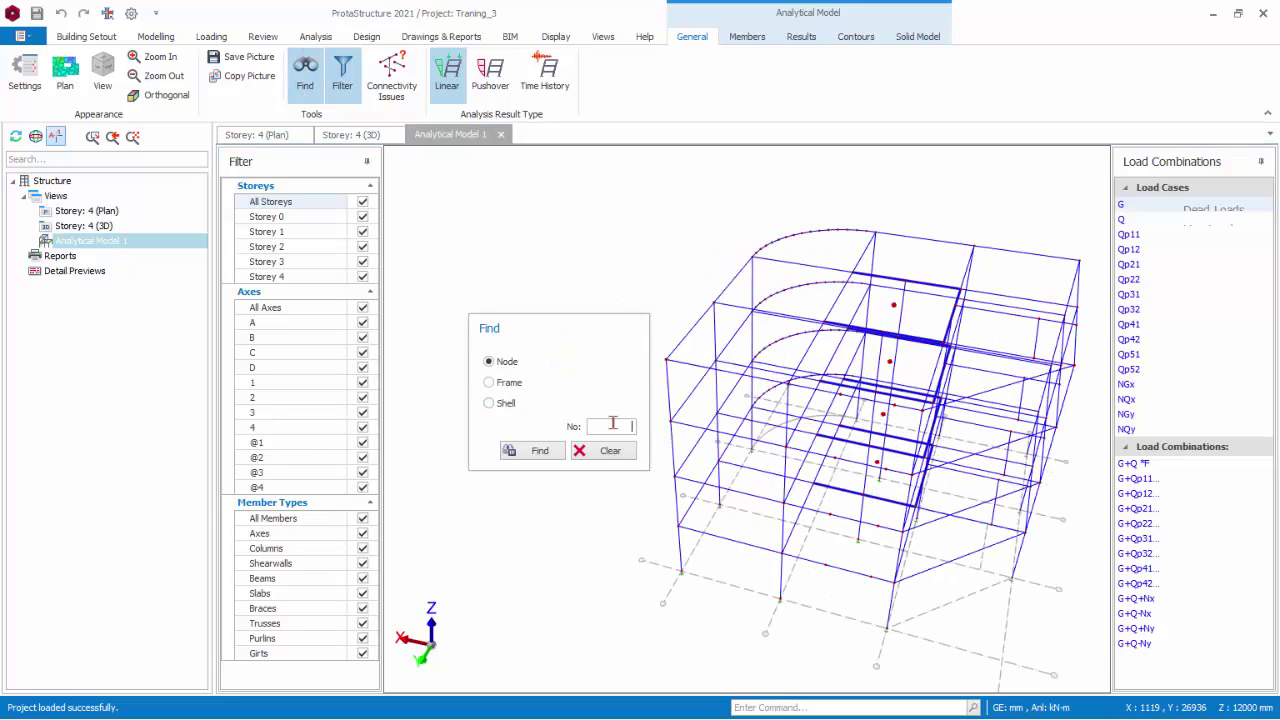
type("1")
left_click(531, 450)
scroll(1040, 476, "up", 2)
scroll(1020, 490, "up", 2)
scroll(1000, 505, "up", 2)
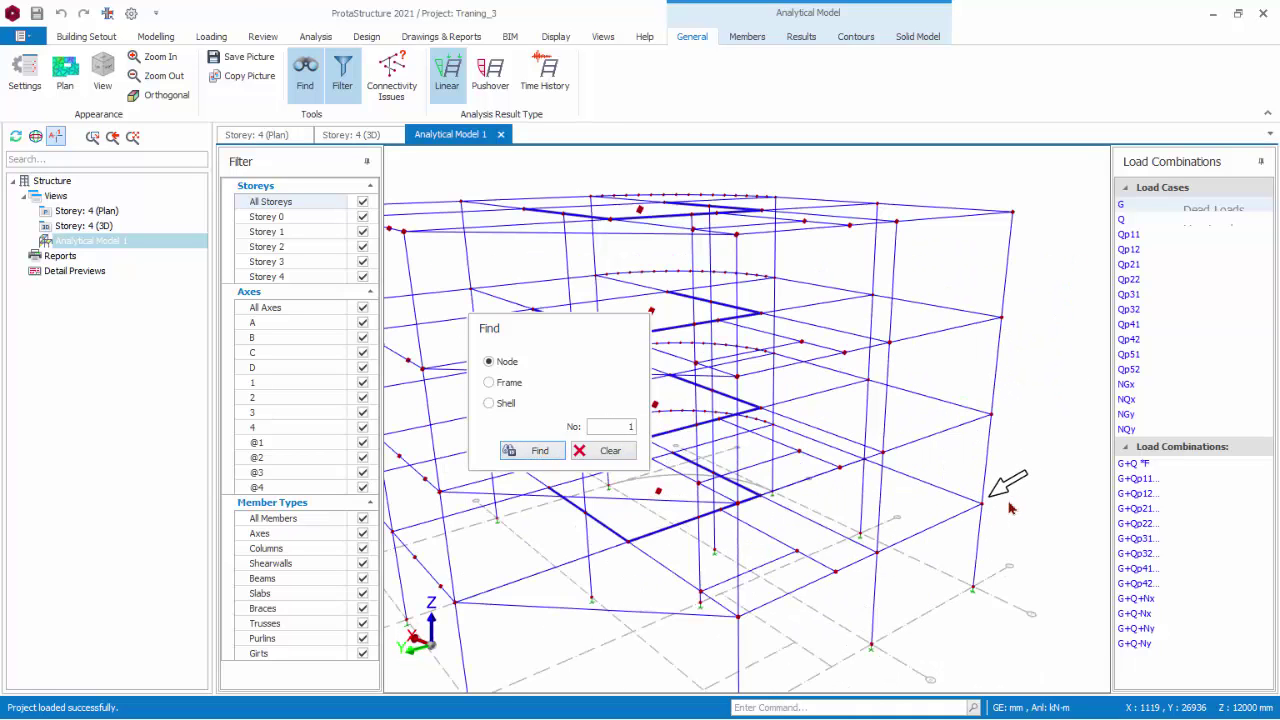
left_click(597, 450)
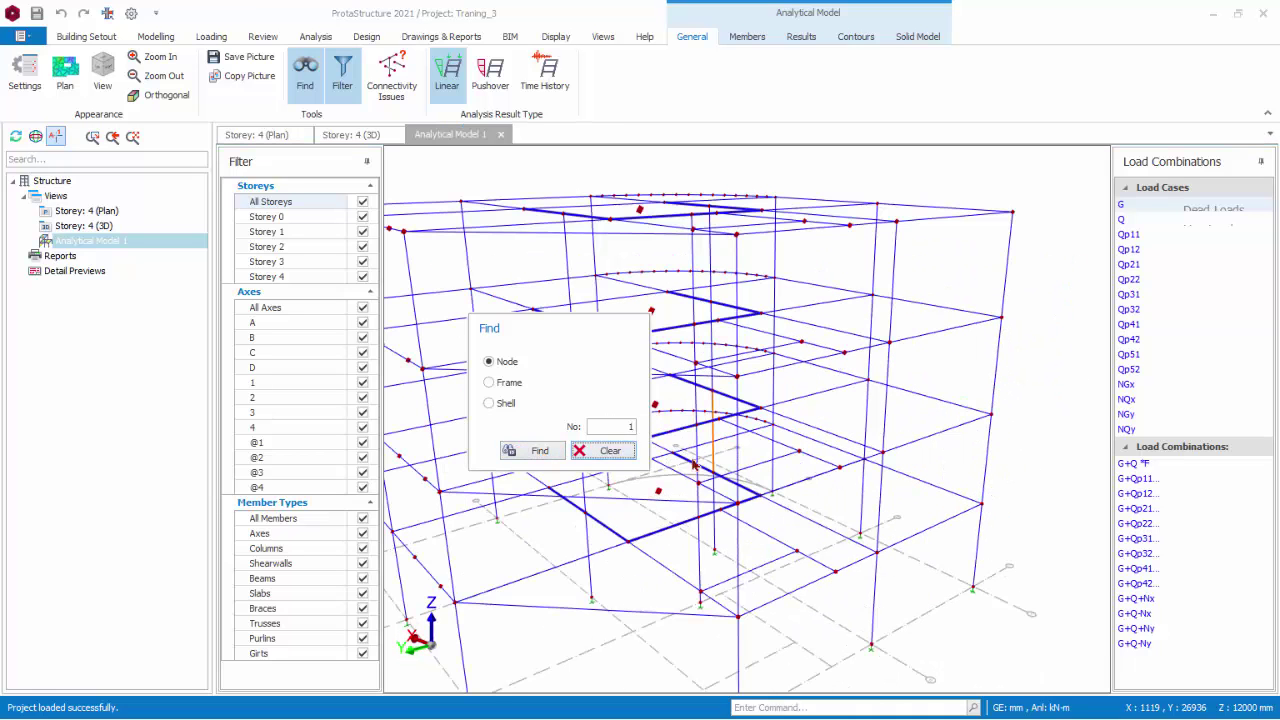
left_click(305, 72)
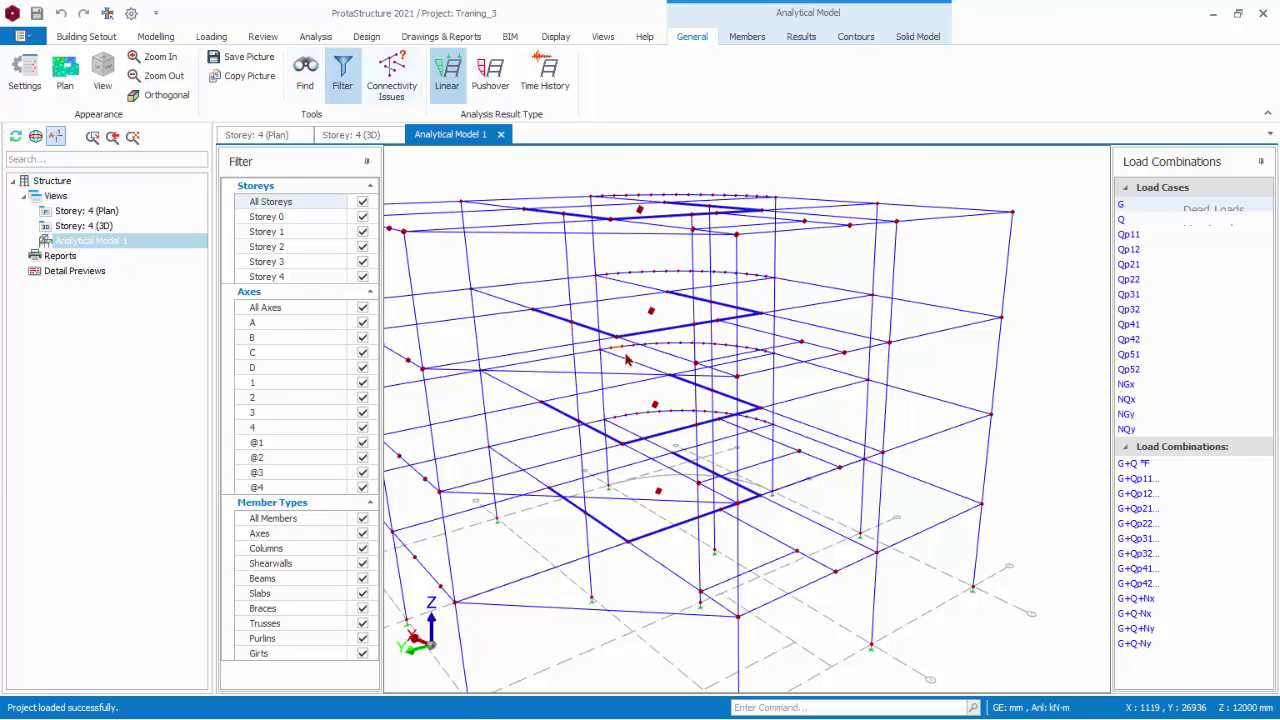
left_click(340, 78)
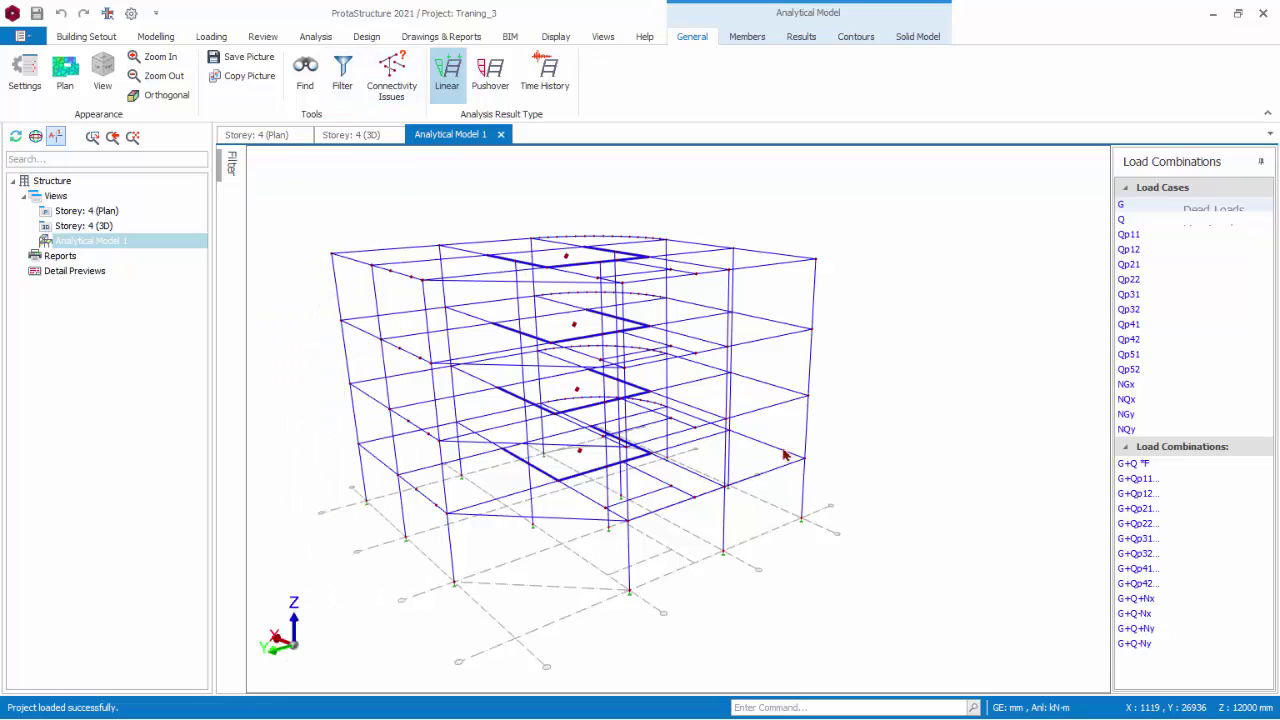
left_click(343, 80)
left_click(398, 85)
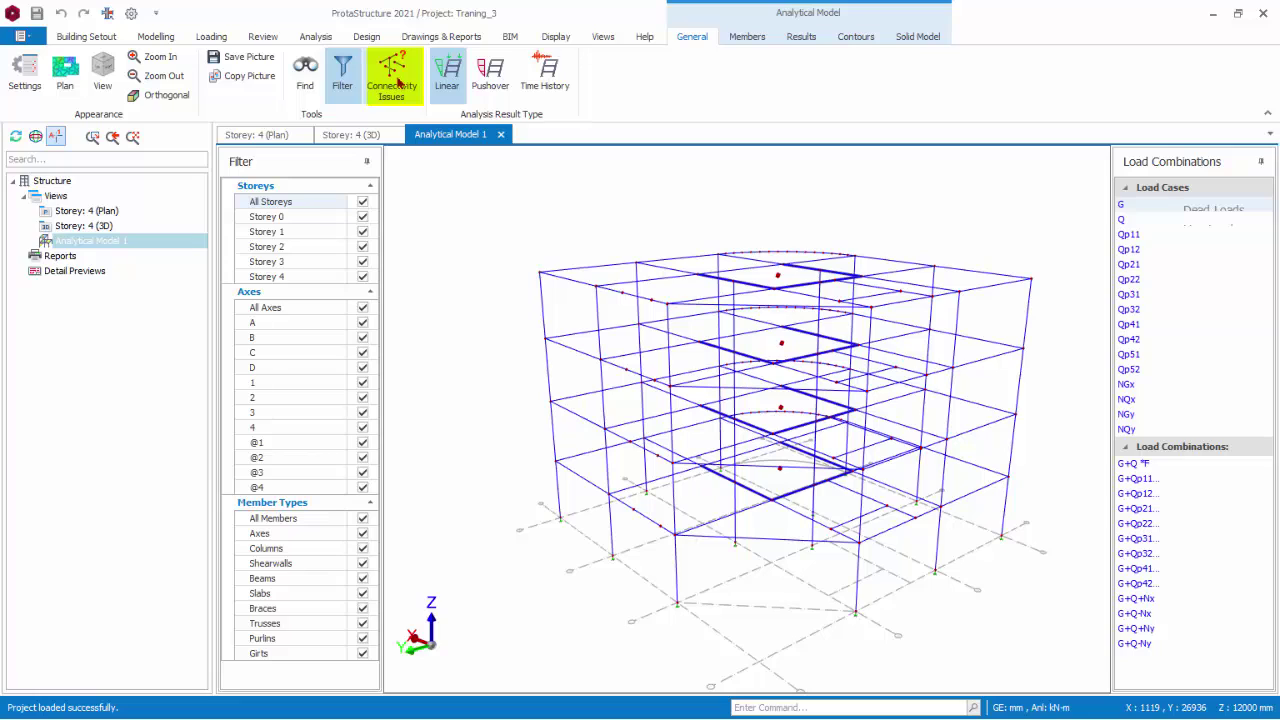
Run the connectivity check on the frame and dismiss the no-issues message.
left_click(398, 85)
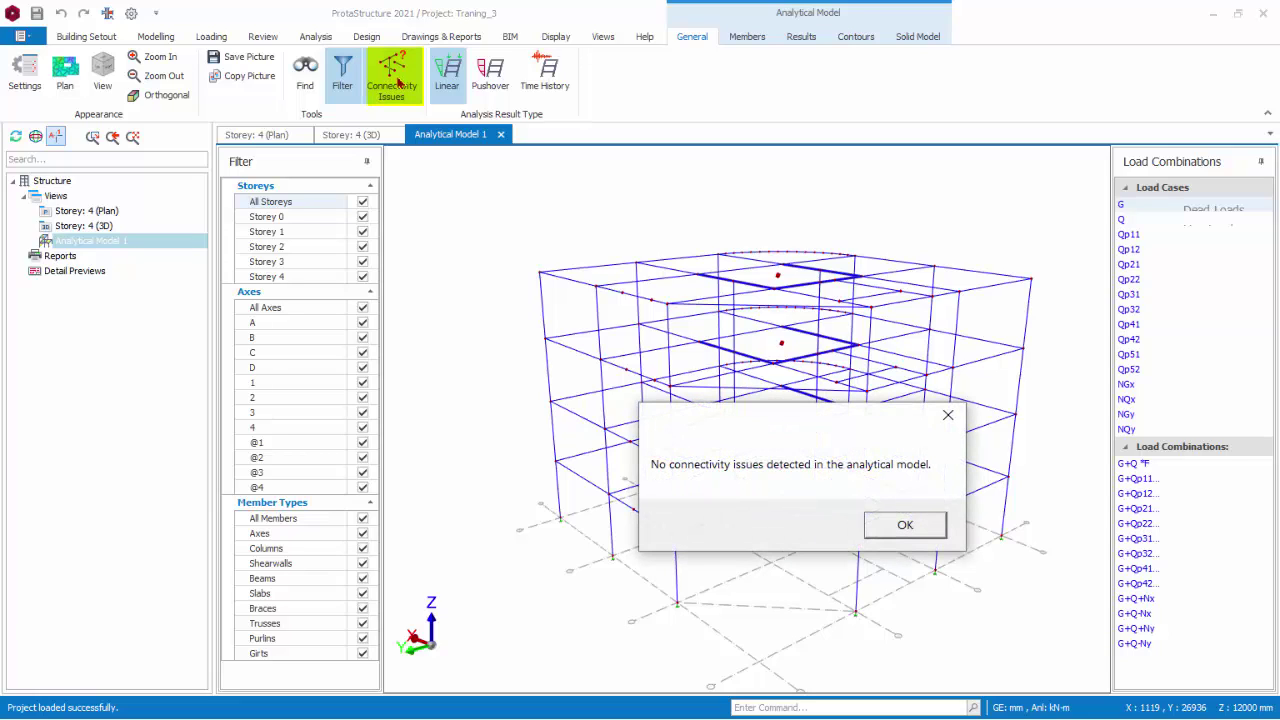
left_click(914, 527)
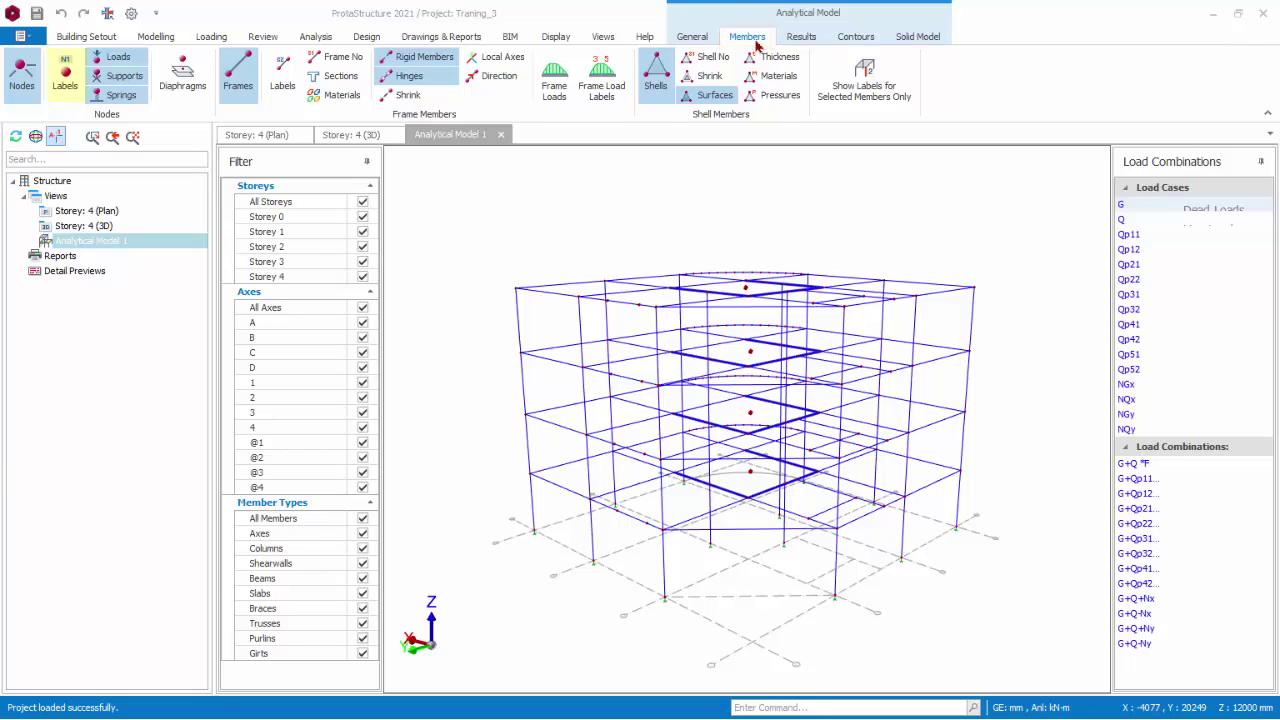
Toggle node labels on to inspect the frame, then hide them again.
left_click(68, 87)
scroll(467, 287, "up", 2)
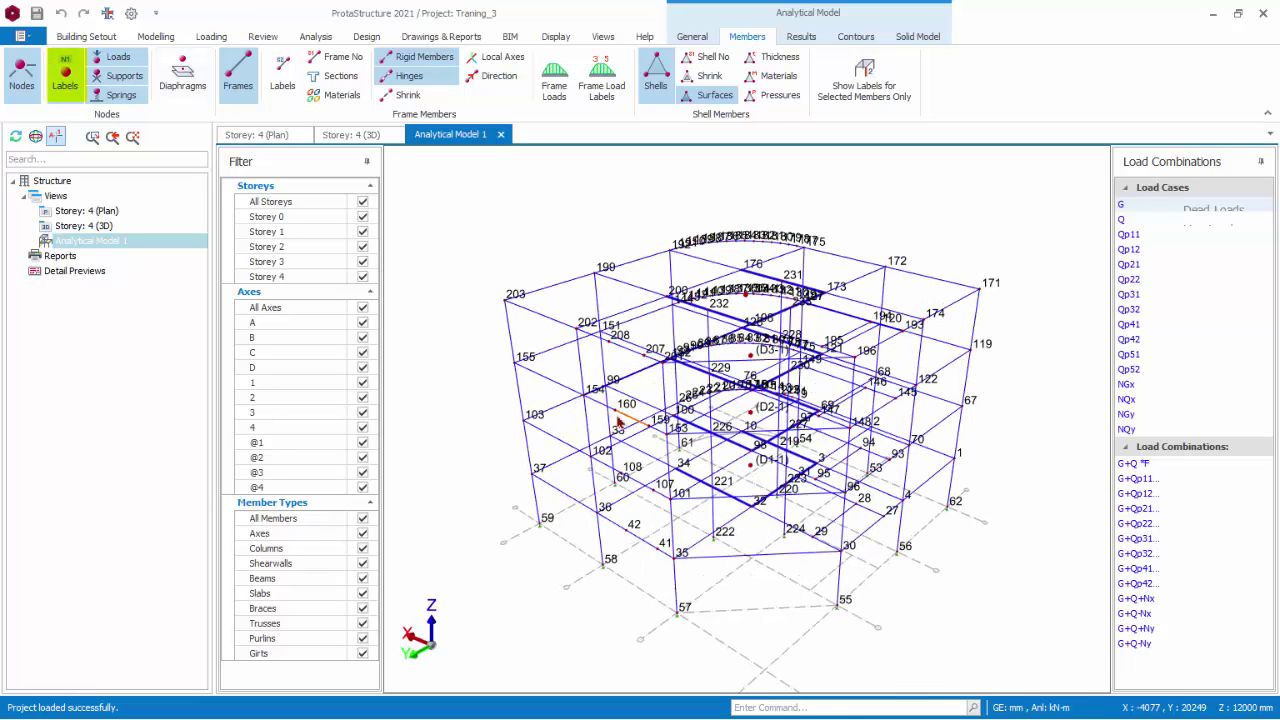
scroll(467, 287, "up", 2)
scroll(467, 287, "up", 2)
scroll(472, 287, "up", 2)
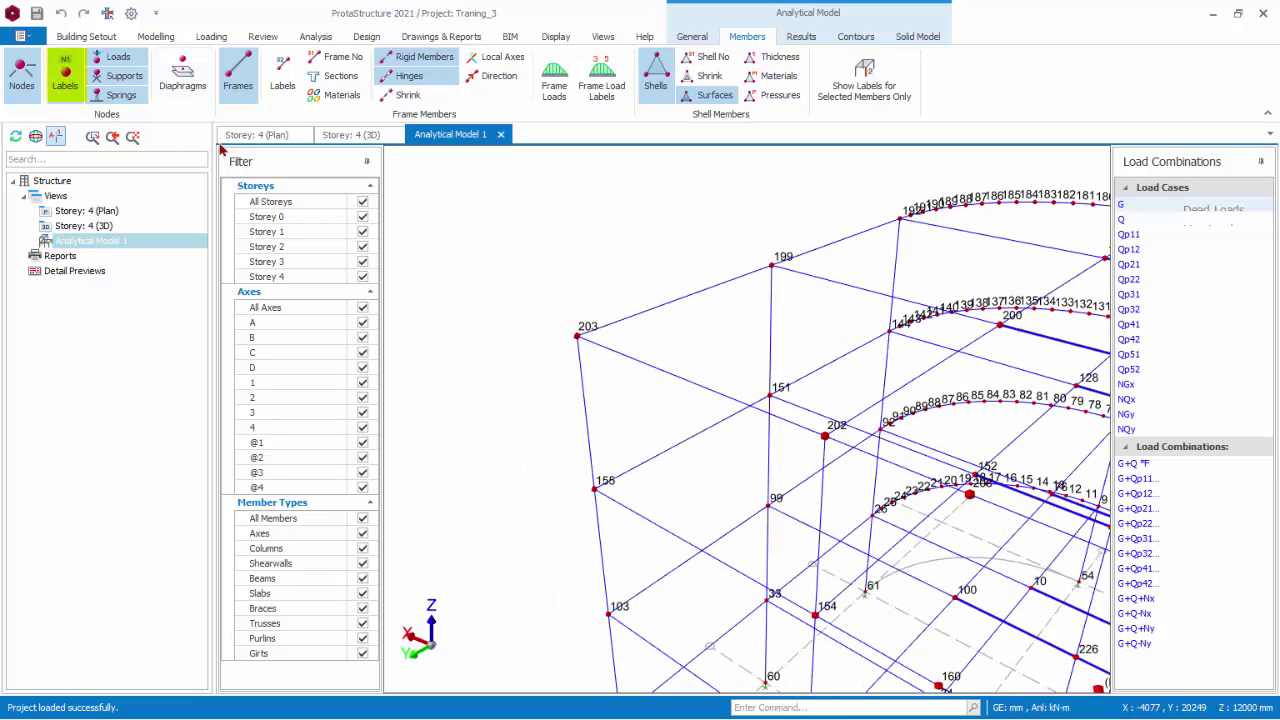
left_click(58, 88)
Display diaphragm D1-1, then the diaphragms on every storey.
left_click(186, 88)
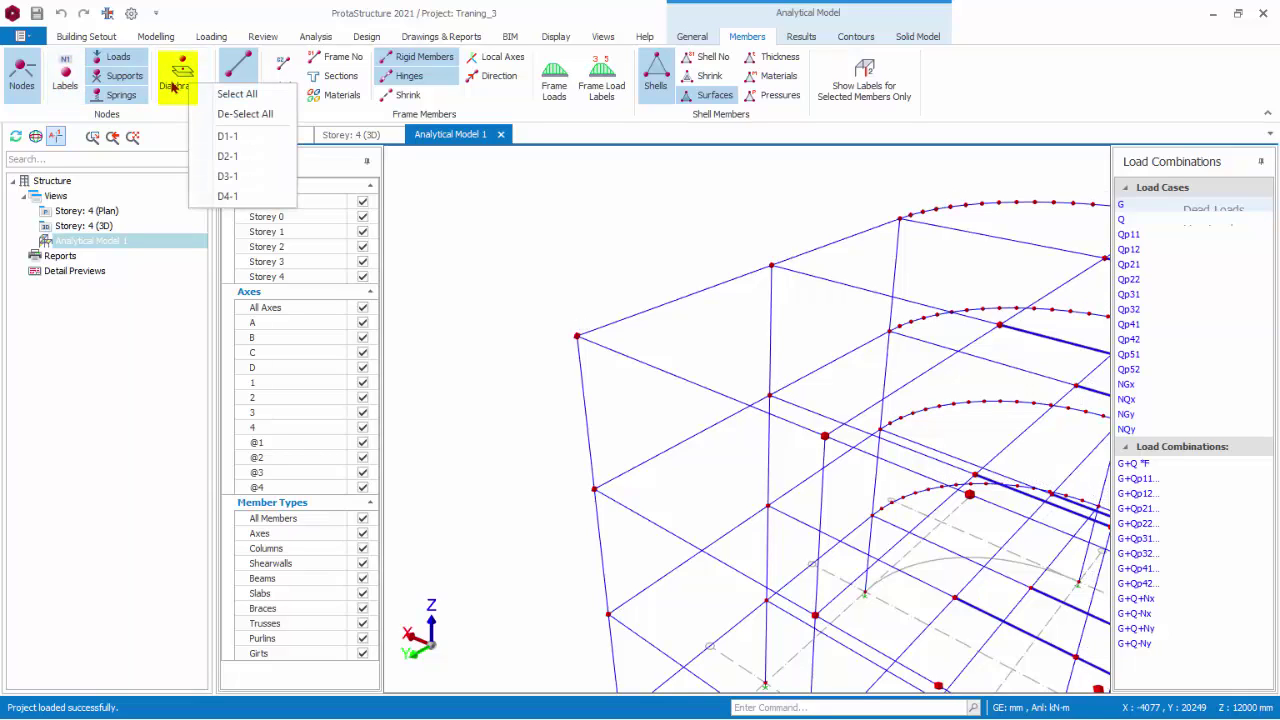
left_click(220, 138)
scroll(567, 203, "up", 3)
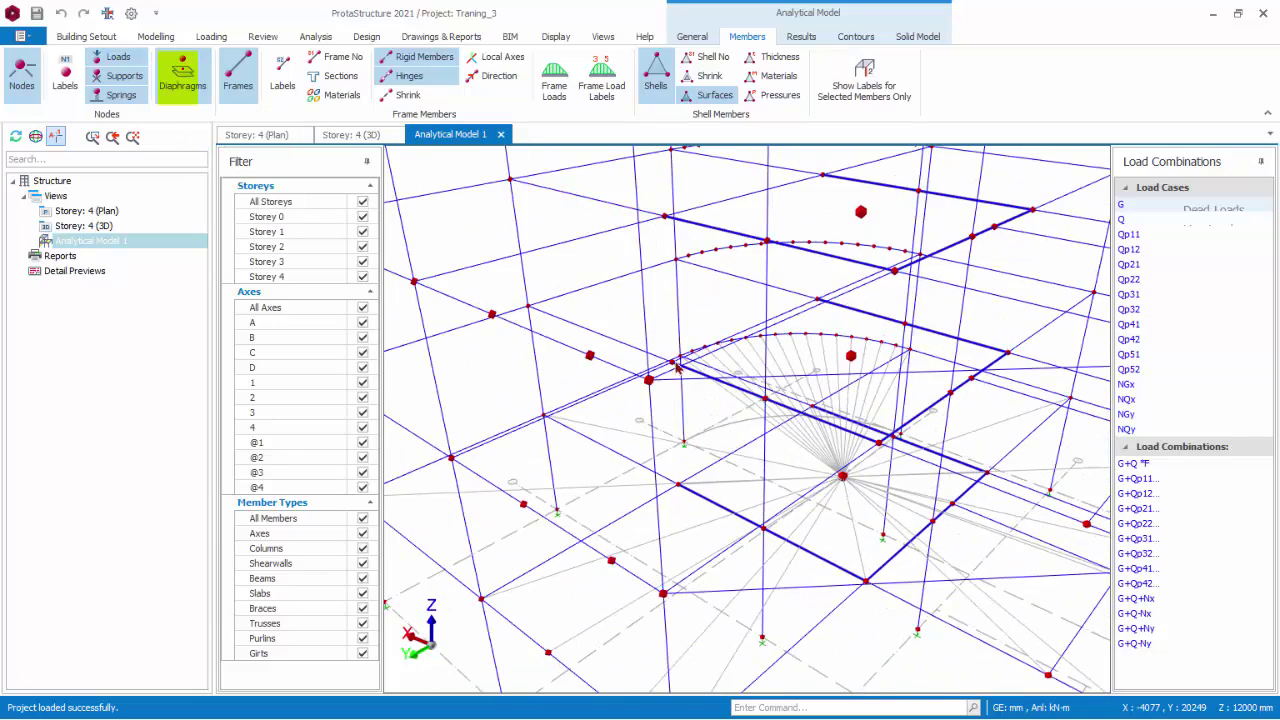
scroll(692, 385, "down", 5)
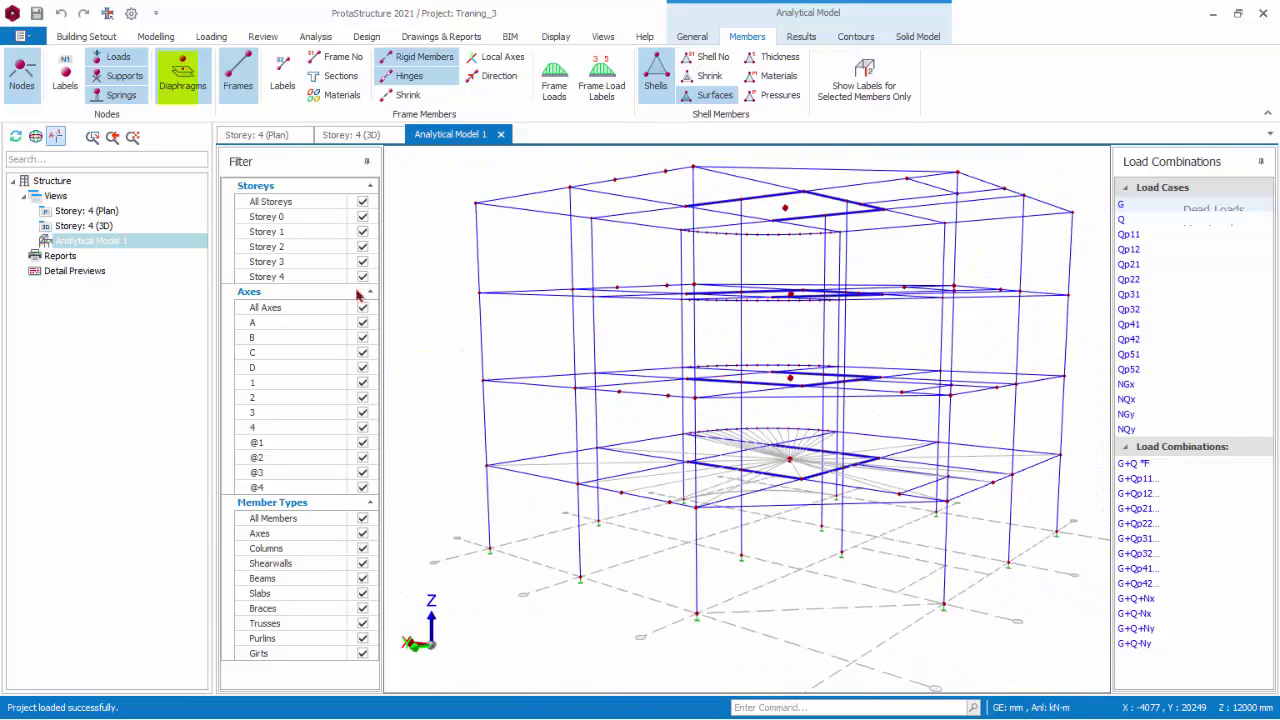
left_click(181, 90)
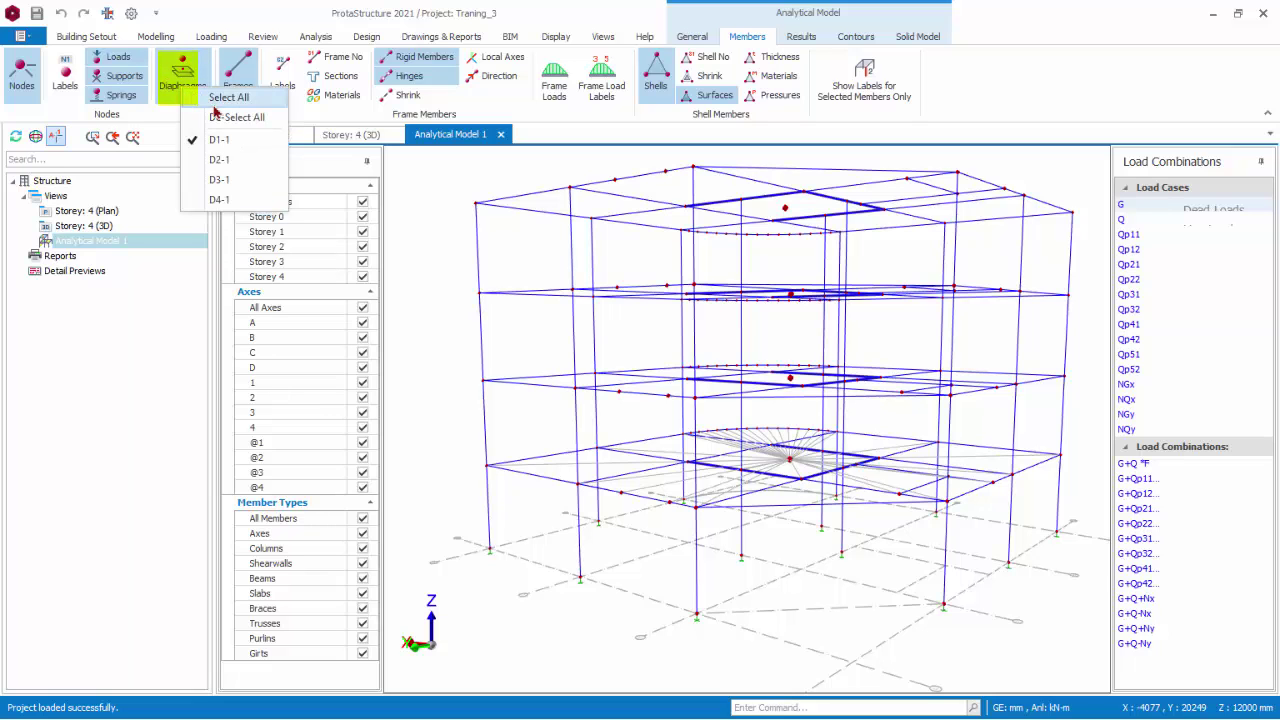
left_click(226, 98)
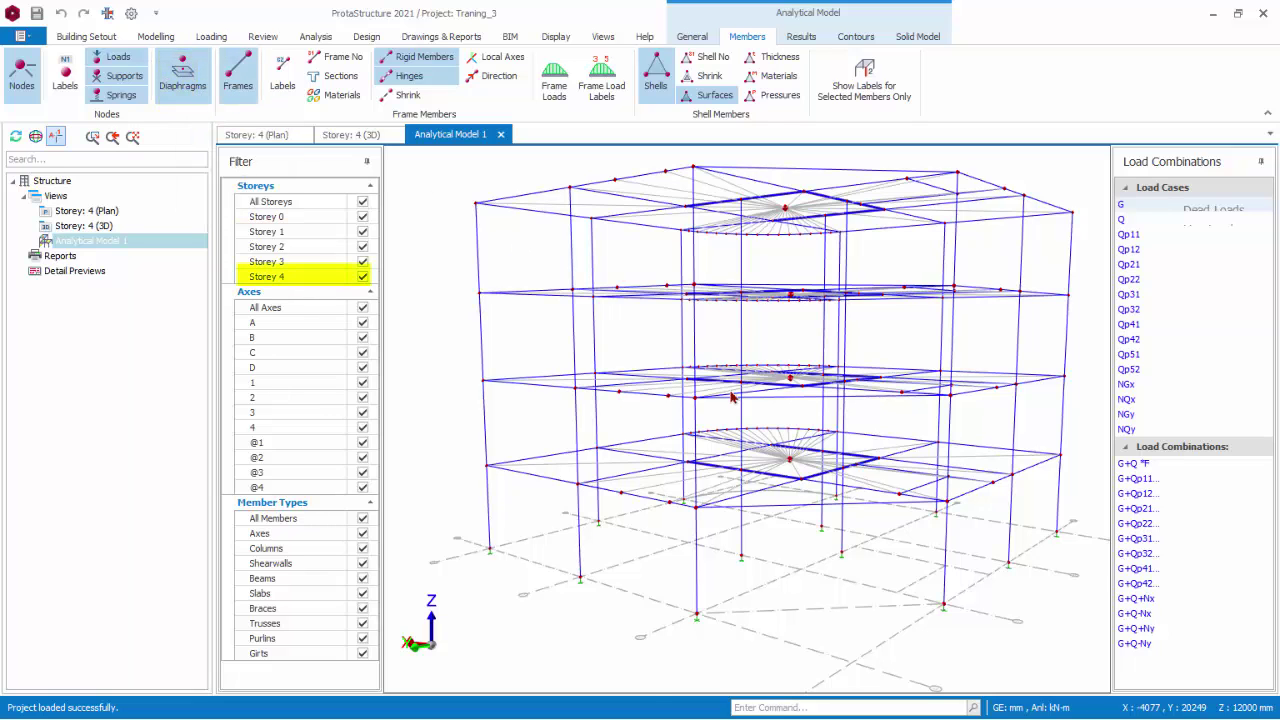
Filter the view to Storey 4 only and inspect its diaphragm central node.
middle_click_drag(640, 420, 736, 425)
left_click(366, 203)
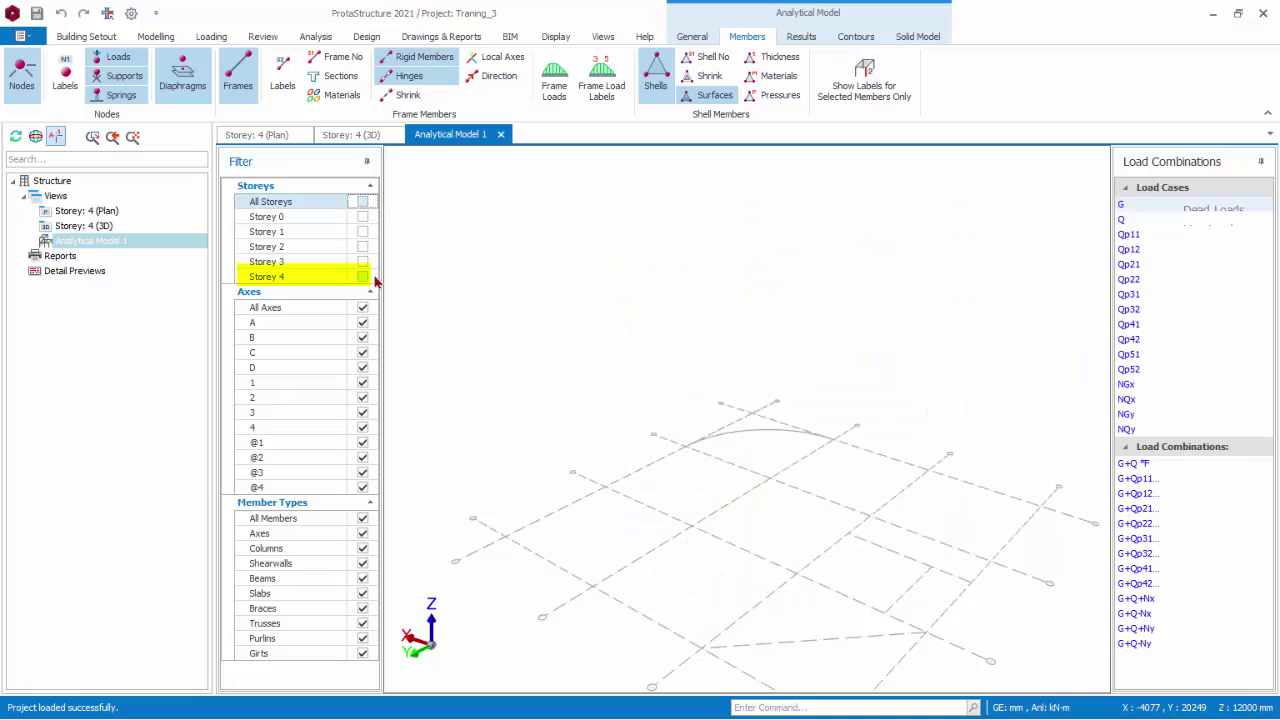
left_click(363, 277)
mouse_move(586, 366)
middle_mouse_down()
mouse_move(817, 449)
mouse_move(768, 522)
middle_mouse_up()
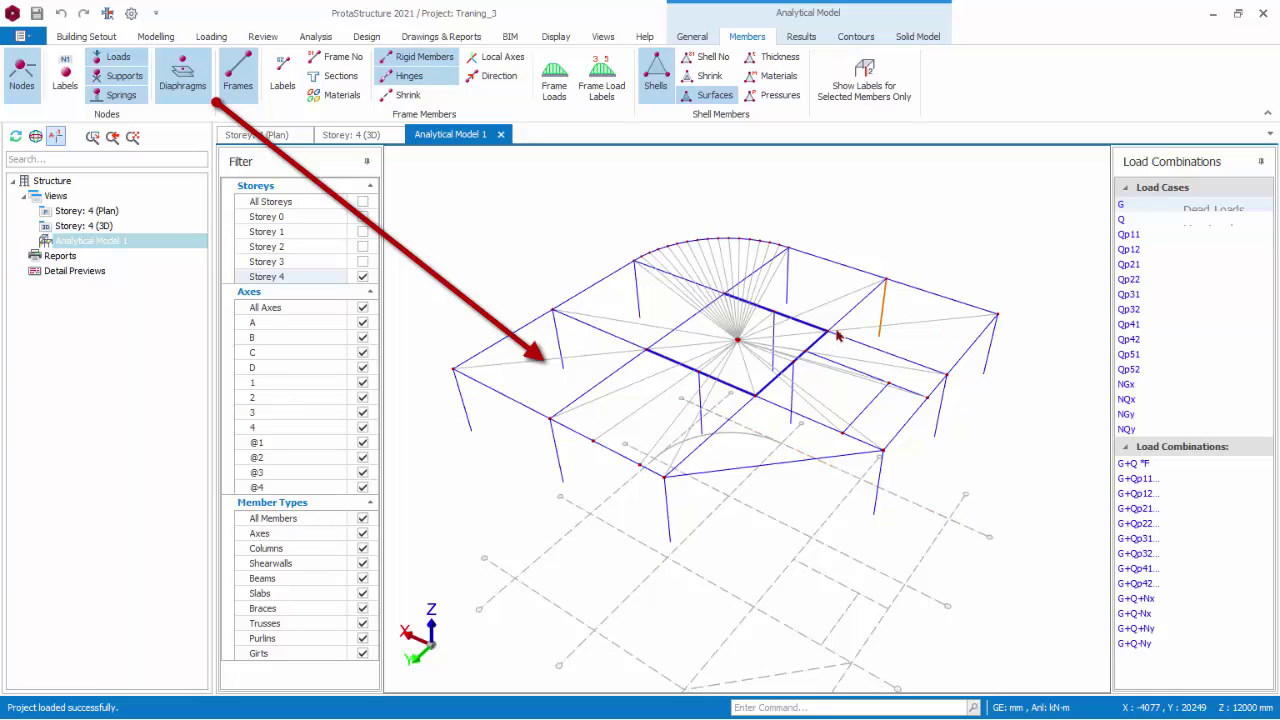
left_click(737, 343)
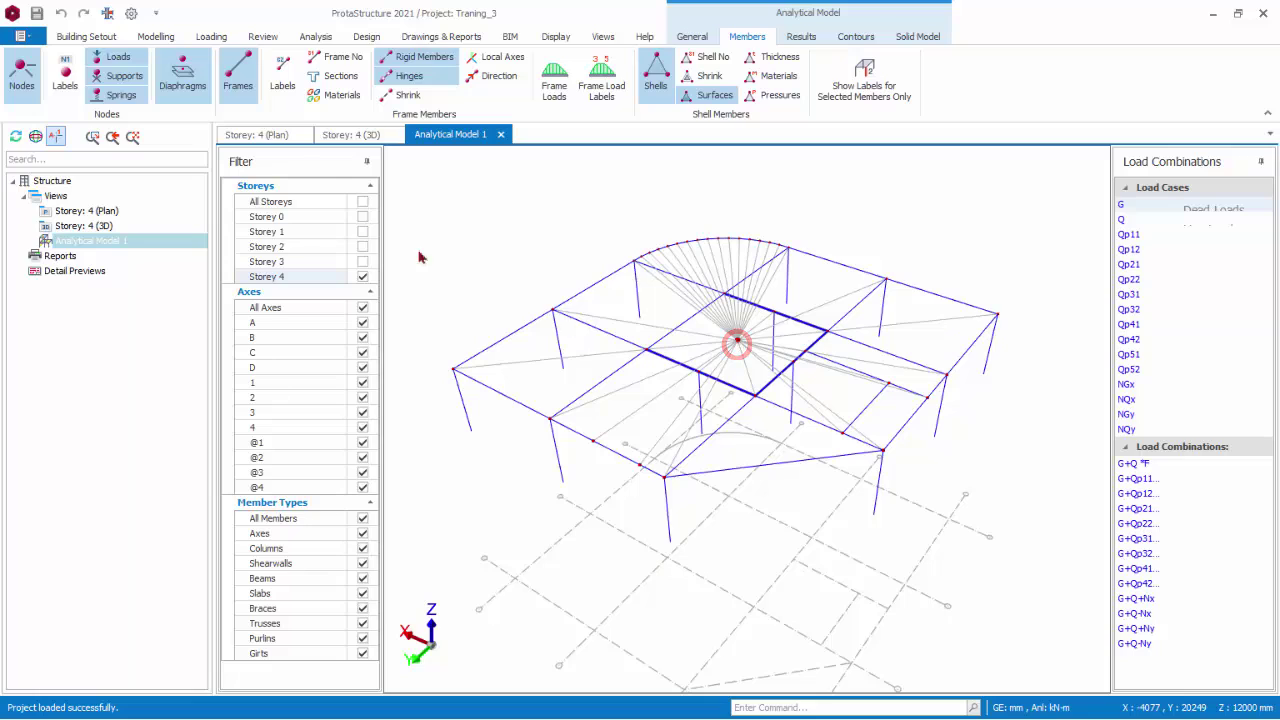
left_click(195, 93)
Hide all diaphragms and show member labels on the Storey 4 frame.
left_click(210, 118)
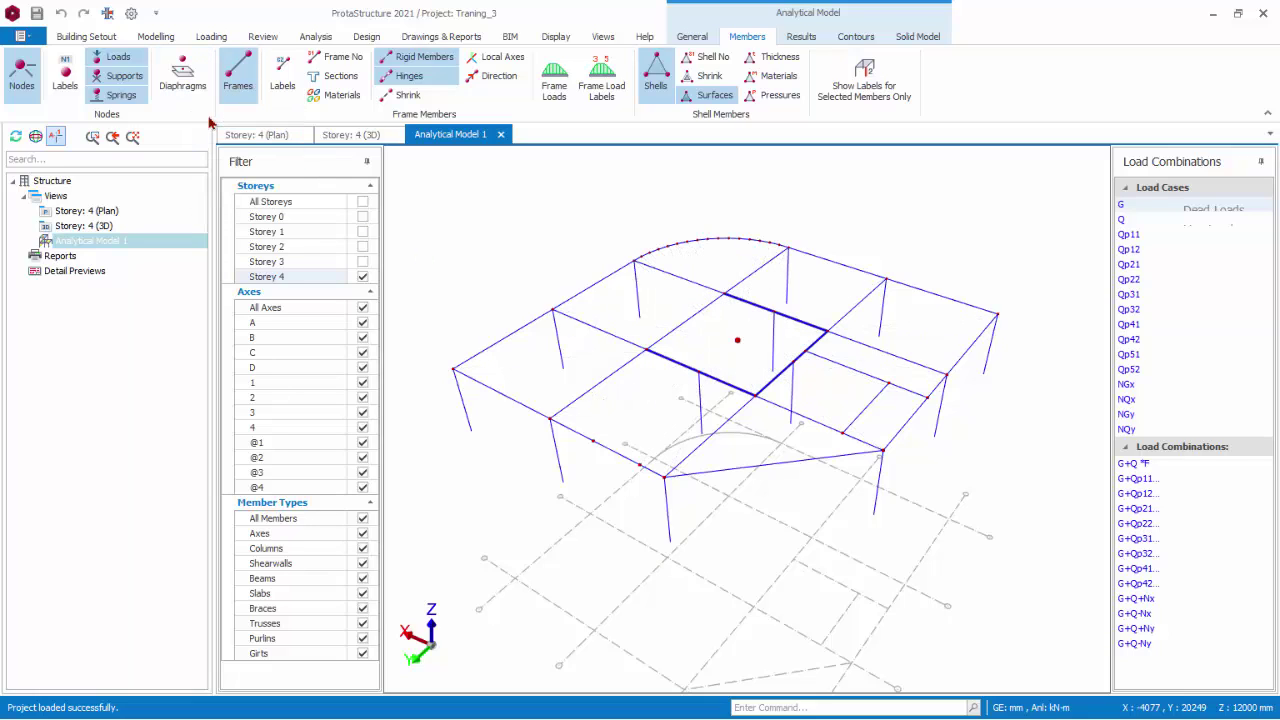
left_click(283, 82)
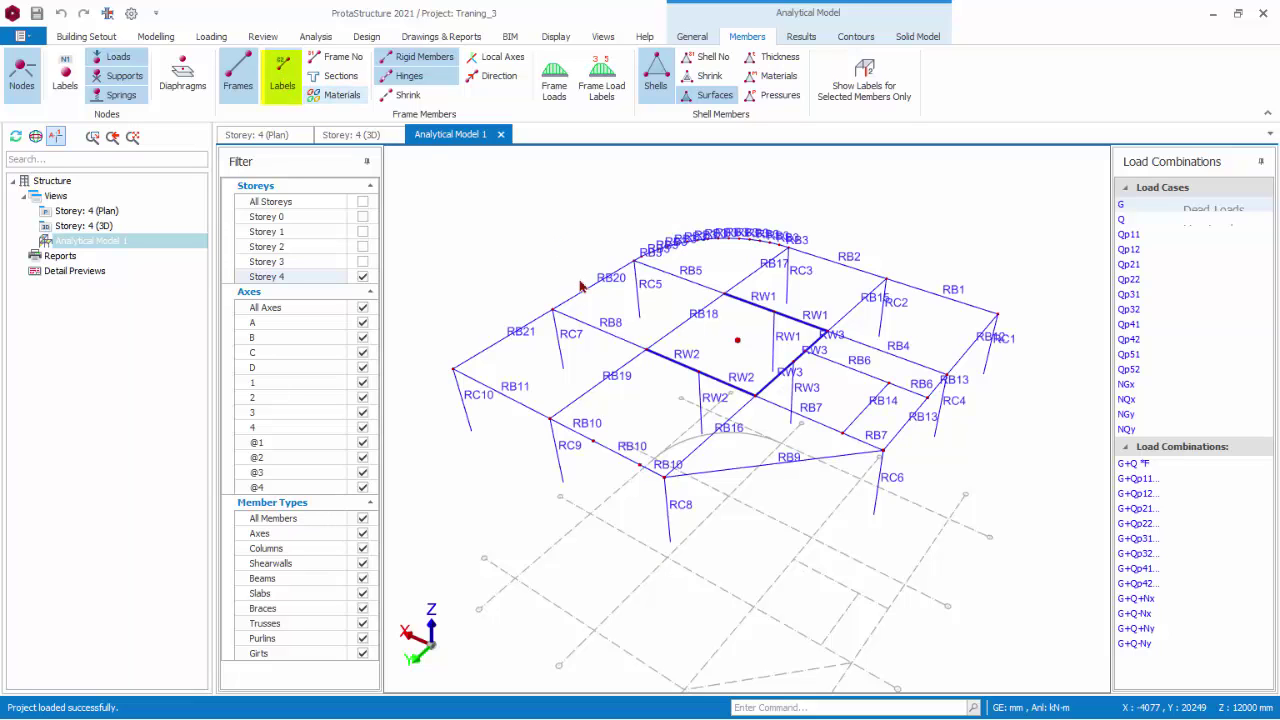
scroll(580, 295, "up", 3)
scroll(576, 307, "up", 2)
scroll(576, 307, "down", 3)
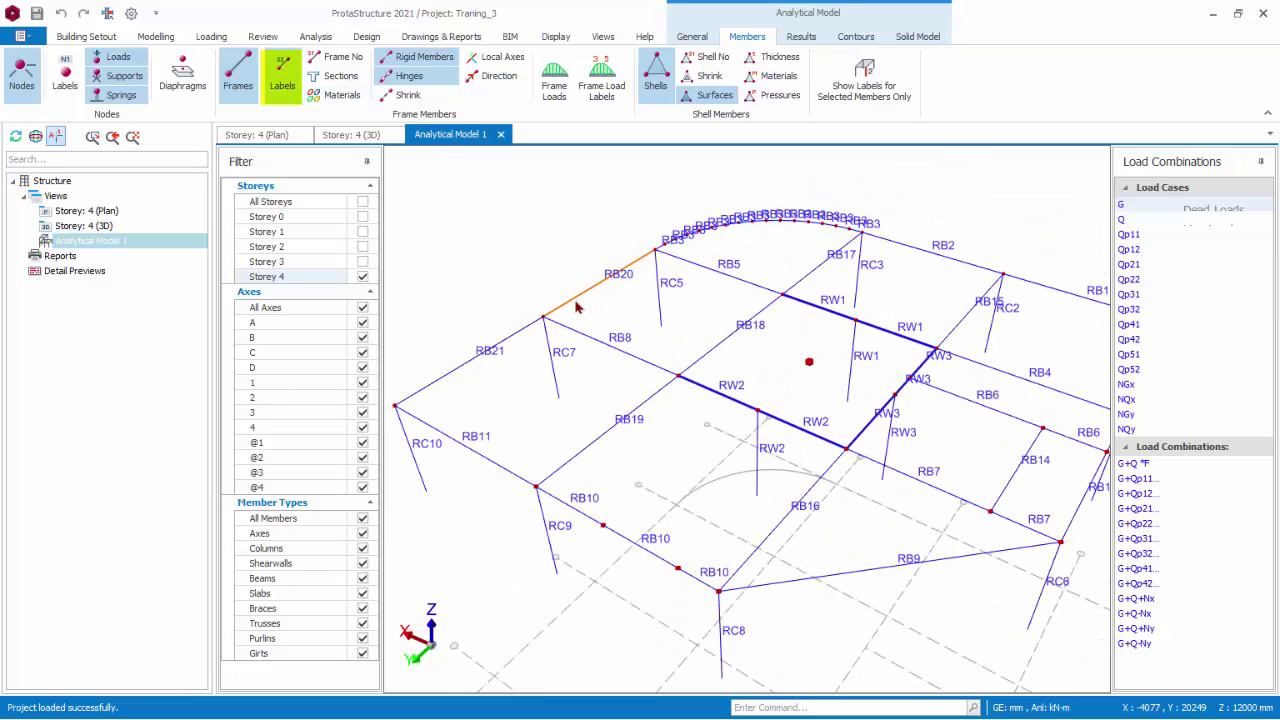
Show the frame load diagrams together with their kN value labels.
left_click(563, 90)
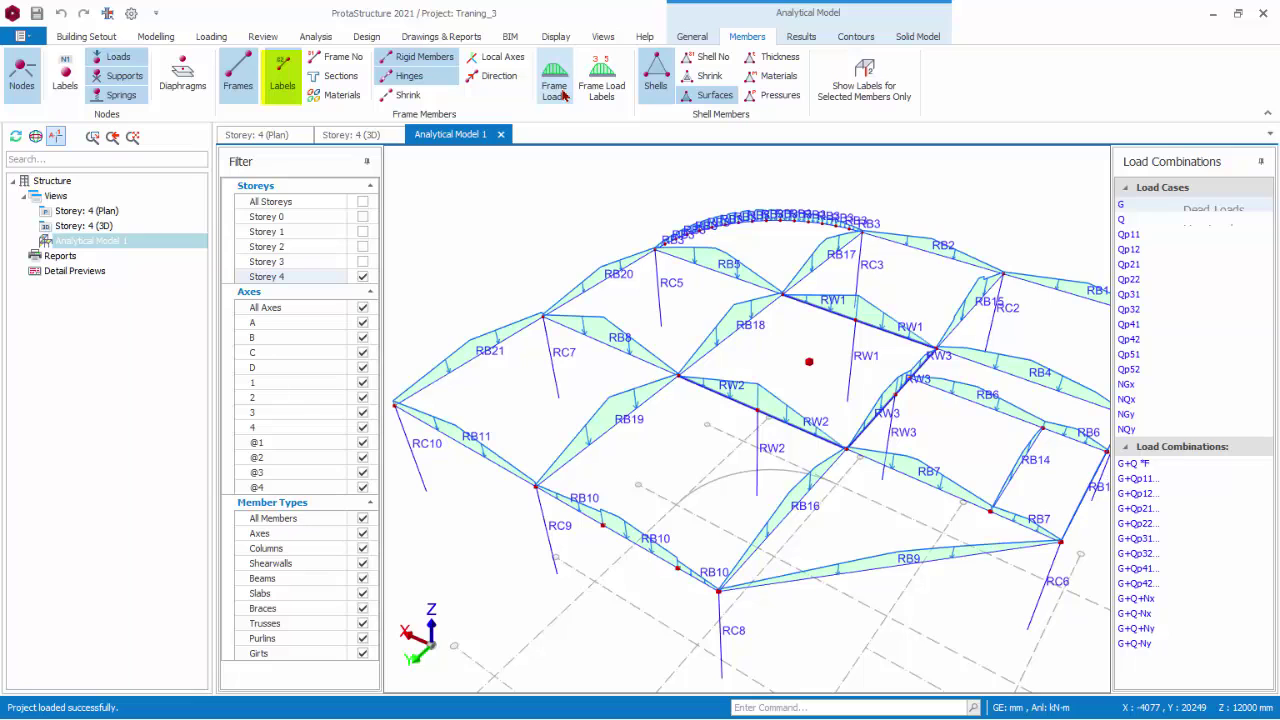
scroll(795, 485, "down", 1)
middle_click_drag(795, 485, 722, 452)
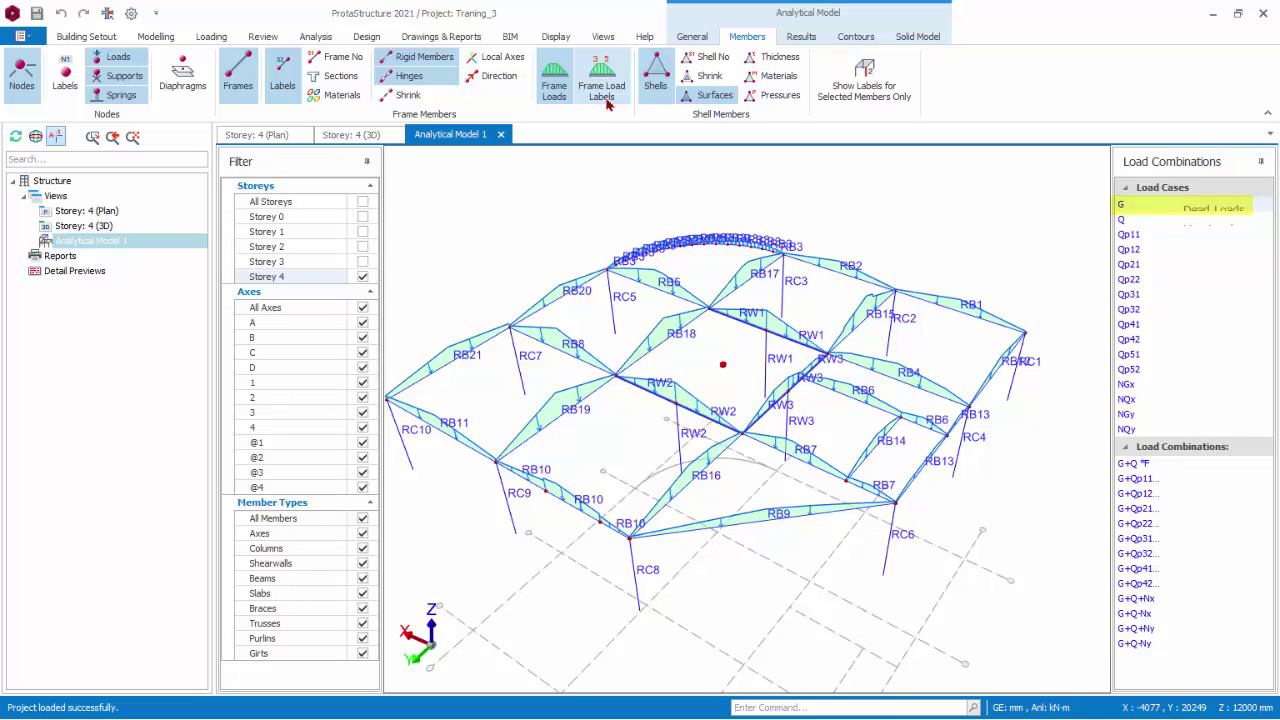
left_click(610, 93)
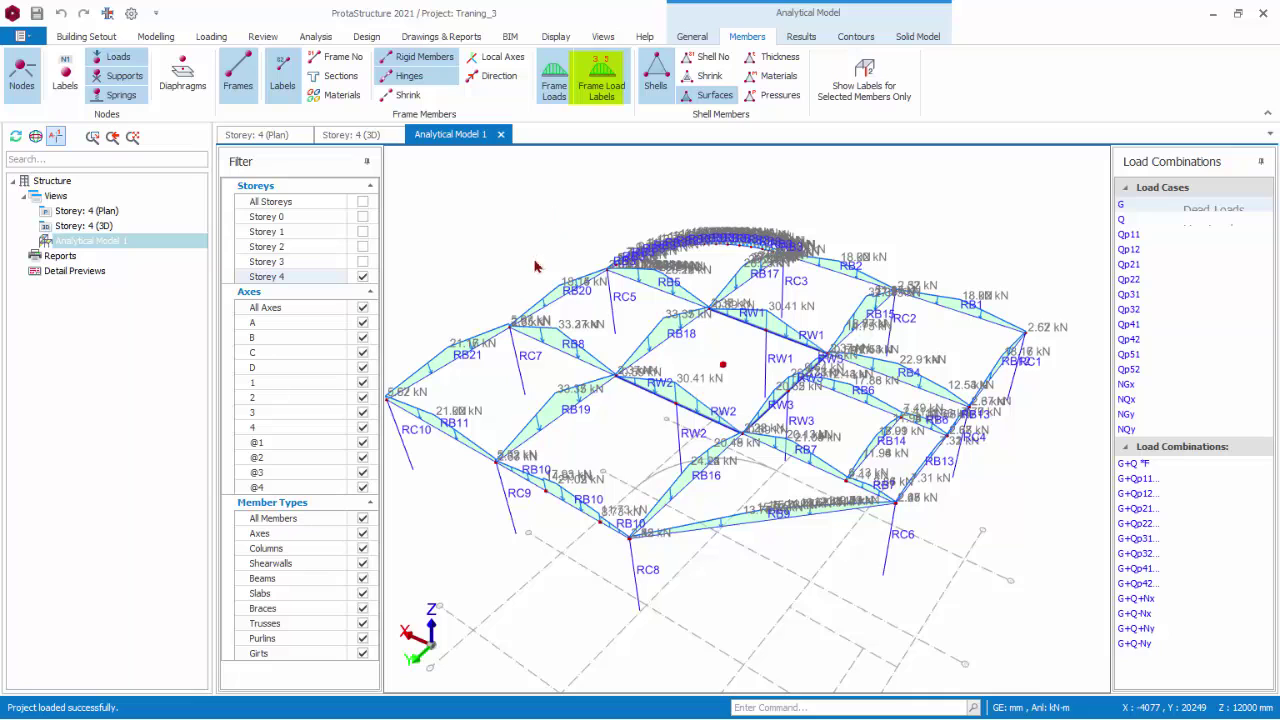
scroll(600, 249, "up", 1)
scroll(625, 440, "up", 2)
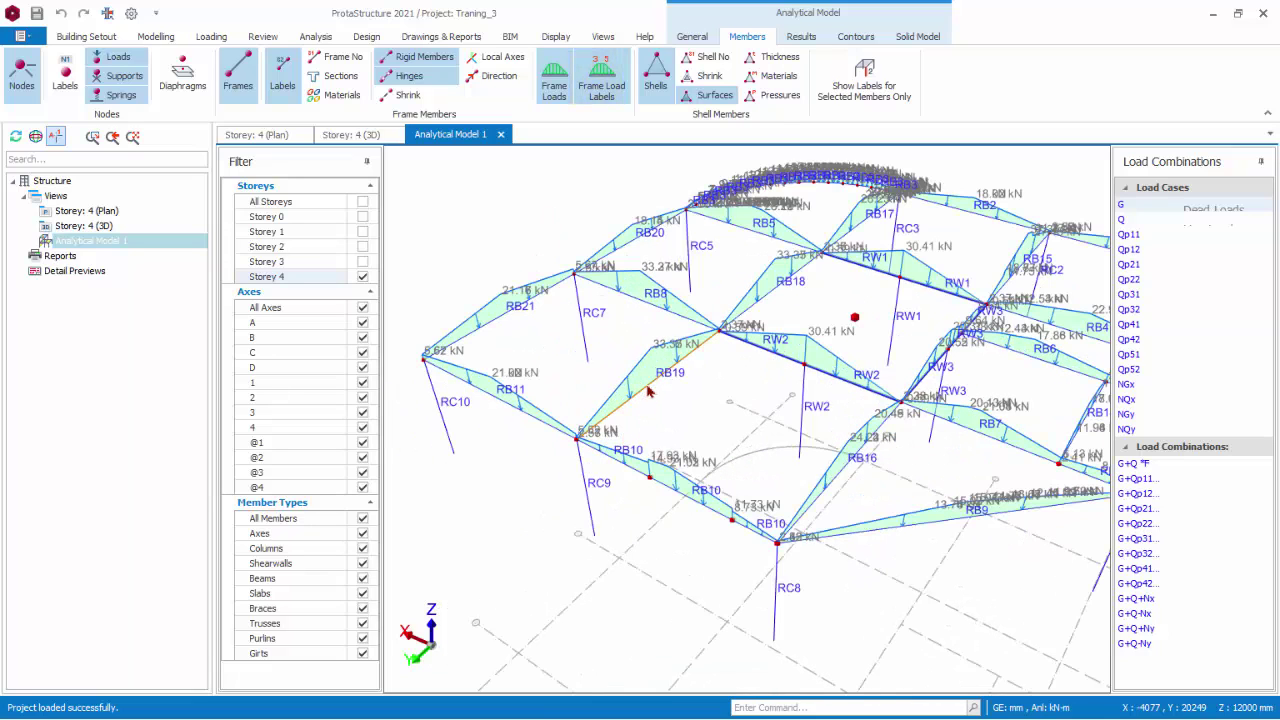
middle_click_drag(668, 368, 680, 402)
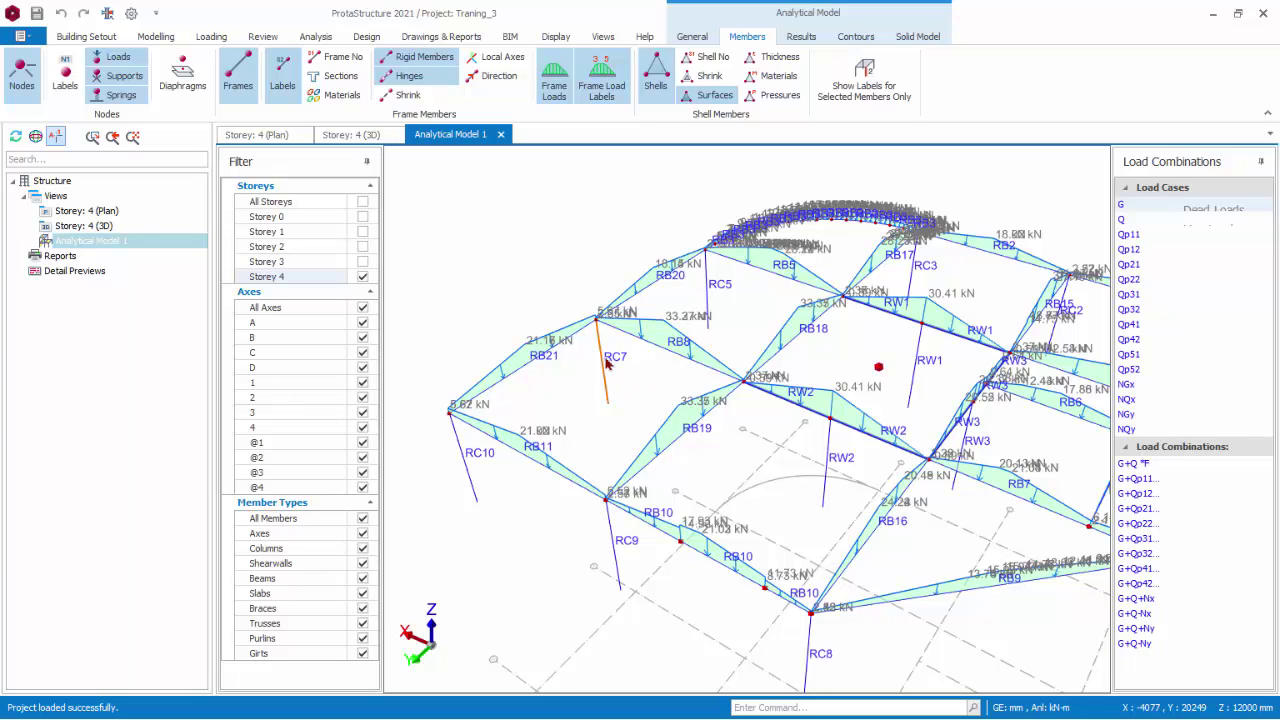
mouse_move(600, 376)
middle_mouse_down()
mouse_move(908, 424)
mouse_move(962, 416)
middle_mouse_up()
scroll(655, 421, "up", 2)
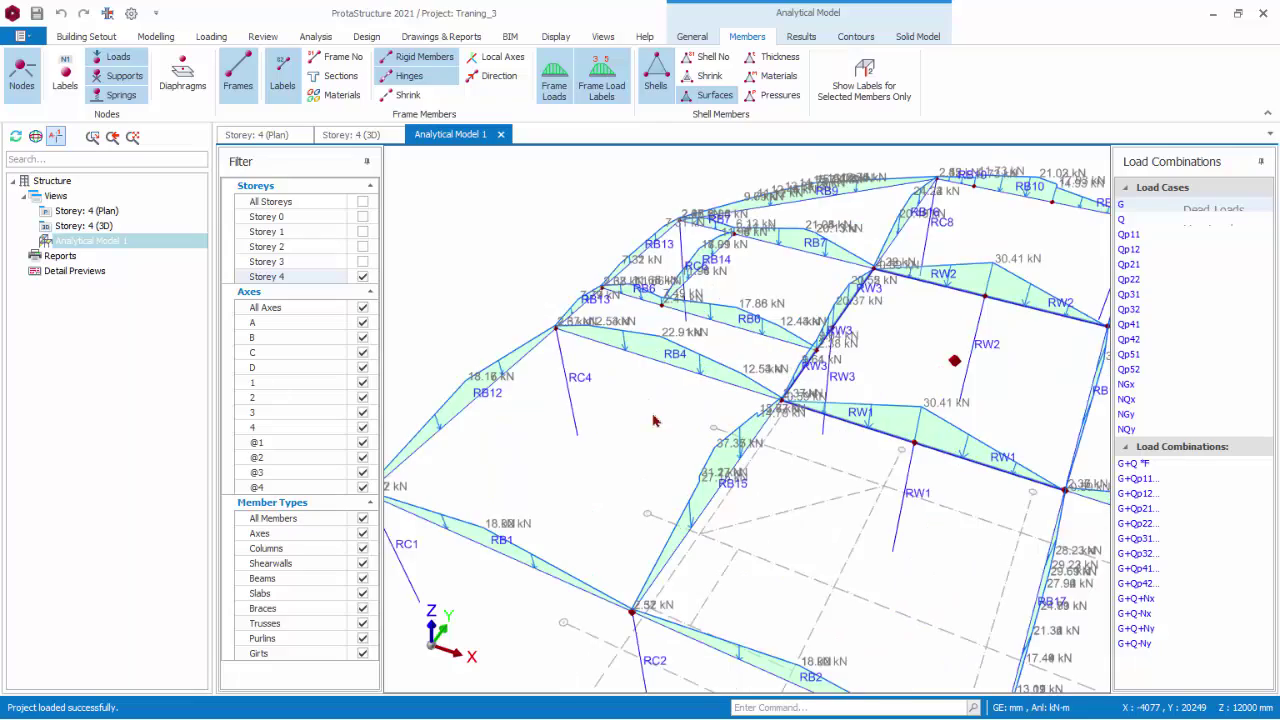
scroll(700, 405, "up", 2)
scroll(737, 386, "up", 2)
scroll(731, 387, "up", 2)
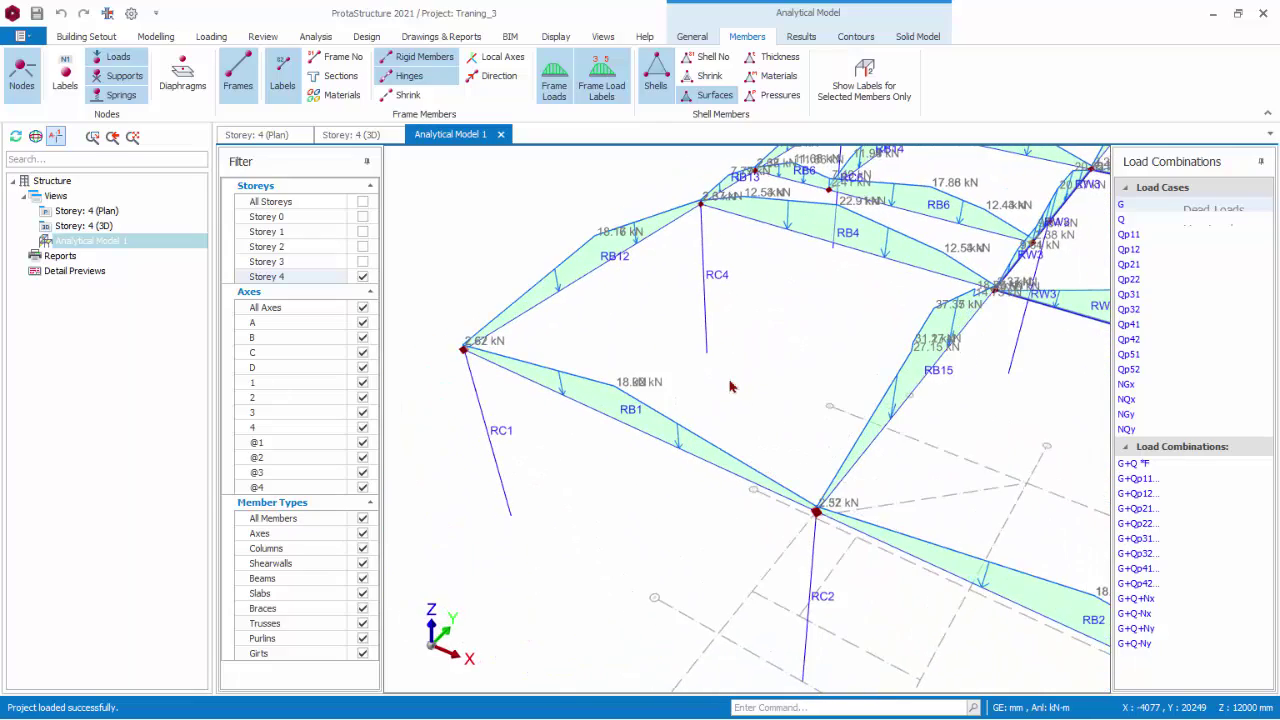
scroll(700, 420, "down", 2)
scroll(640, 478, "down", 1)
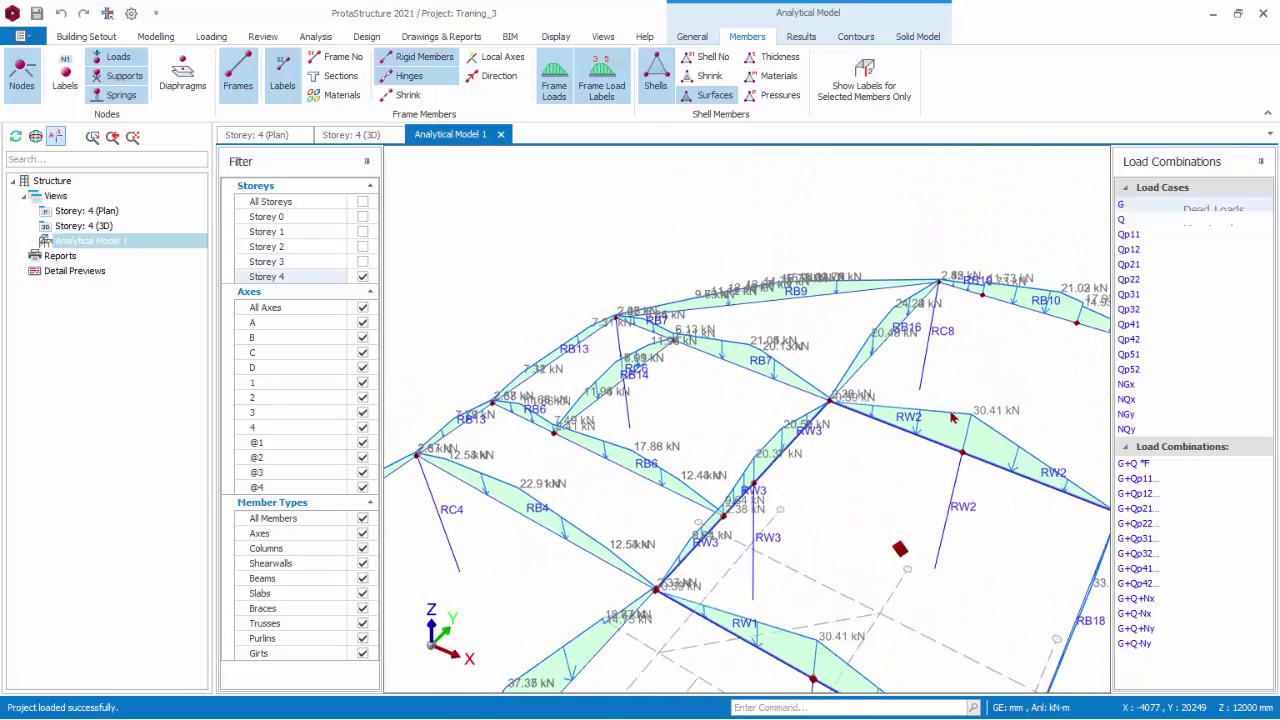
scroll(700, 500, "up", 2)
scroll(714, 457, "up", 1)
scroll(712, 453, "up", 1)
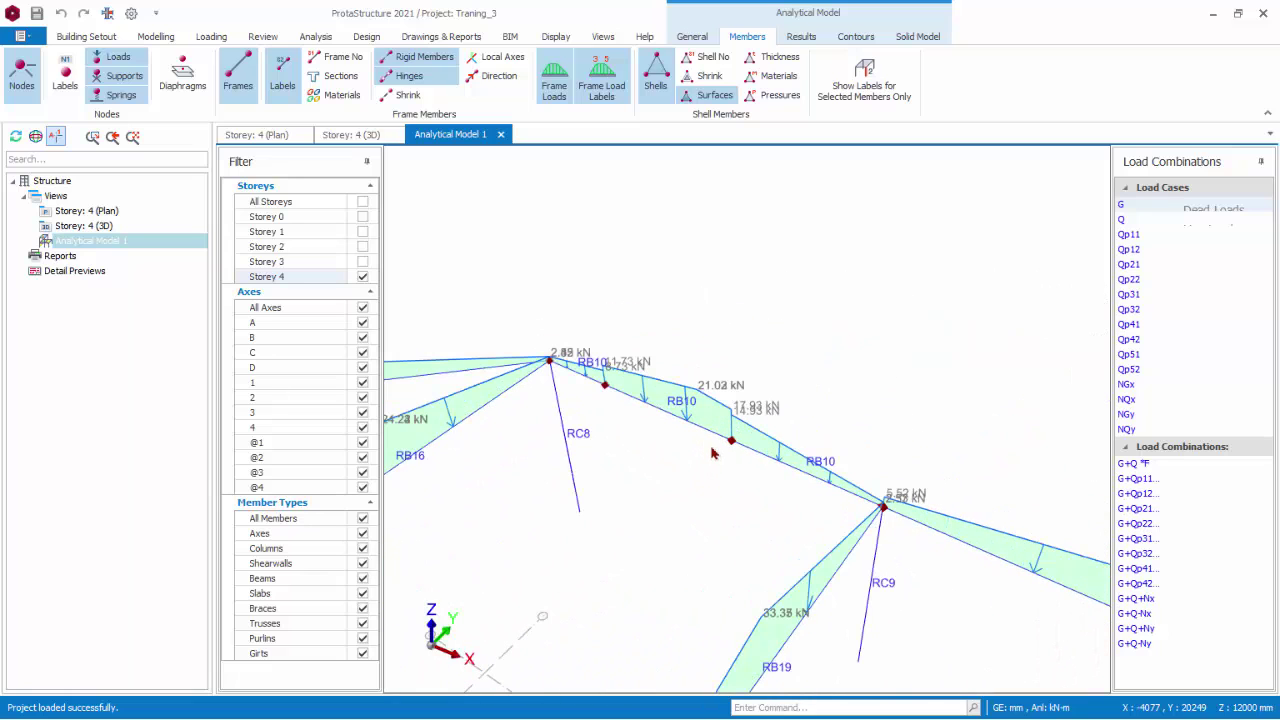
scroll(686, 480, "up", 1)
scroll(686, 480, "up", 1)
scroll(700, 482, "up", 1)
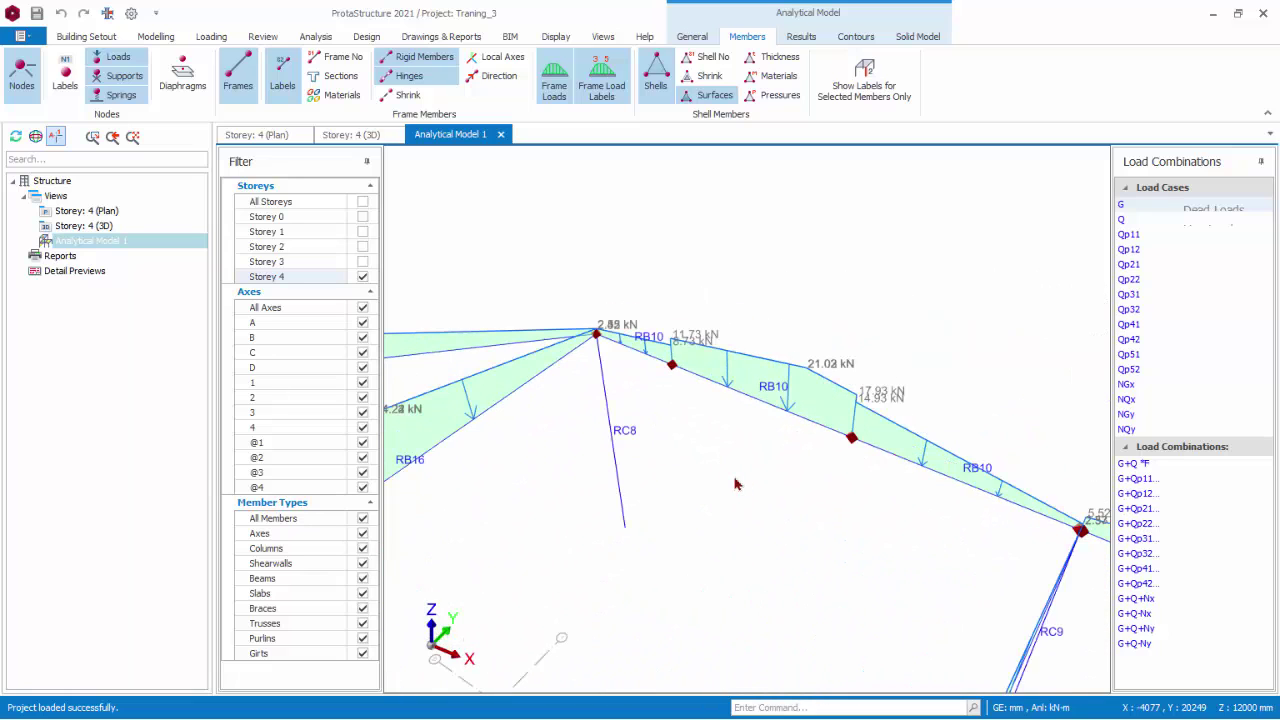
scroll(772, 487, "up", 1)
scroll(772, 487, "up", 1)
scroll(700, 477, "up", 1)
scroll(766, 490, "up", 1)
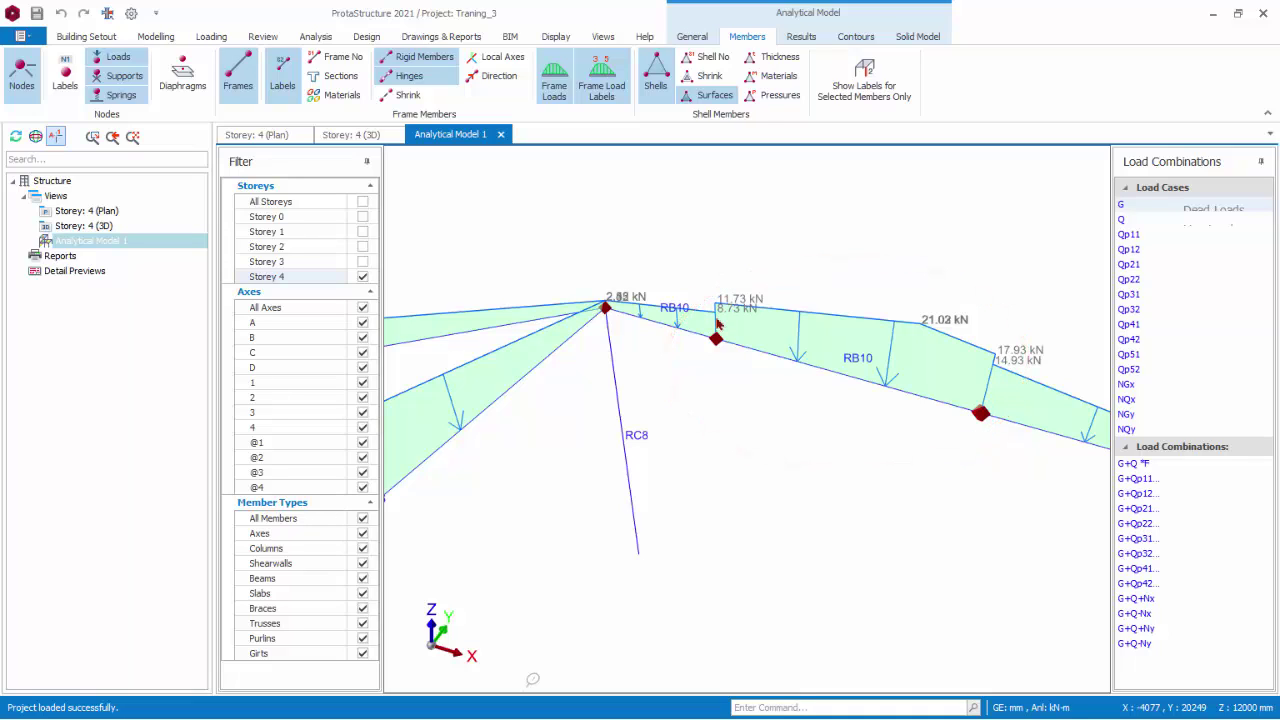
scroll(735, 572, "down", 2)
scroll(735, 572, "down", 3)
scroll(735, 572, "down", 3)
scroll(707, 535, "up", 3)
scroll(716, 508, "up", 3)
scroll(790, 506, "down", 2)
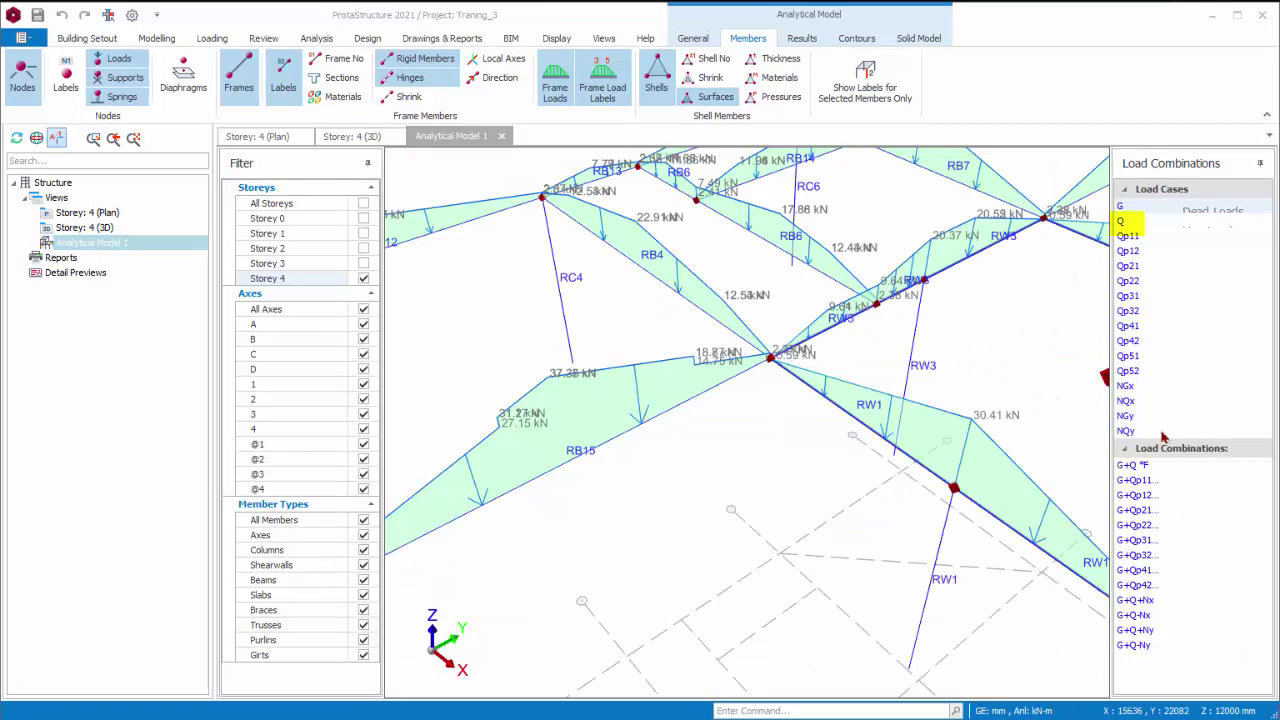
Show frame loads for load case Q, then hide member name labels and zoom out.
left_click(1123, 222)
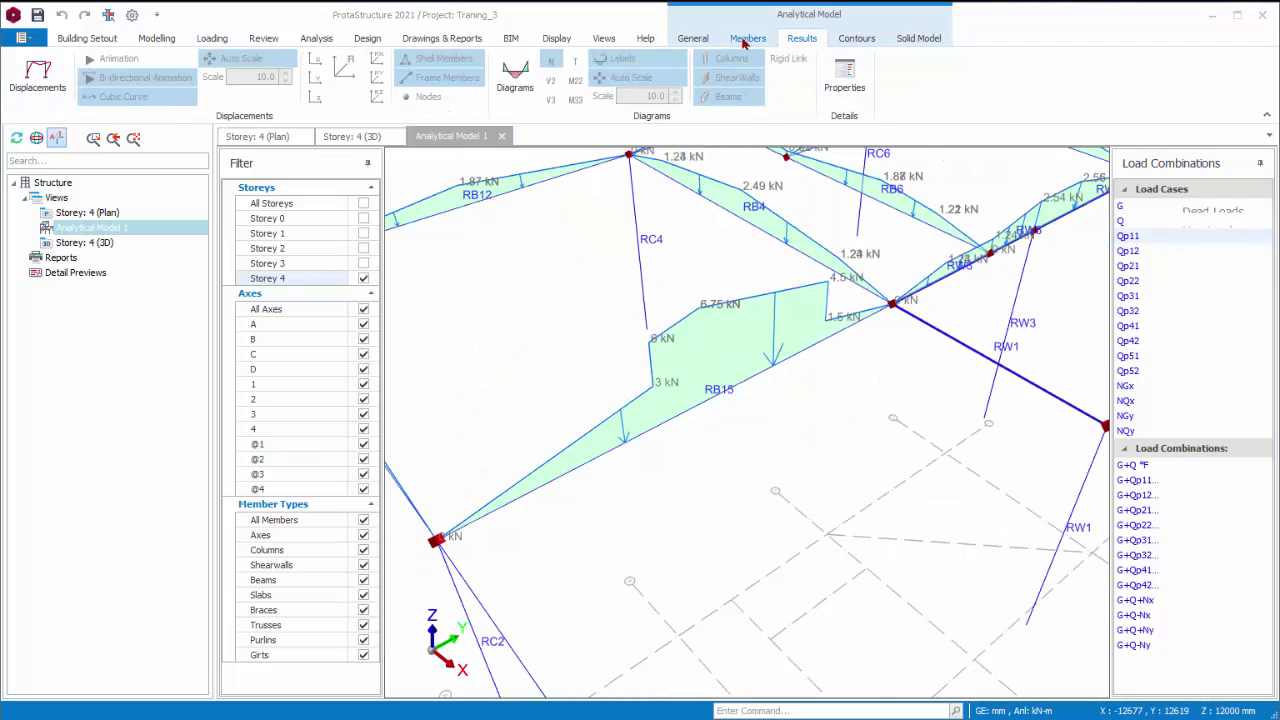
left_click(745, 40)
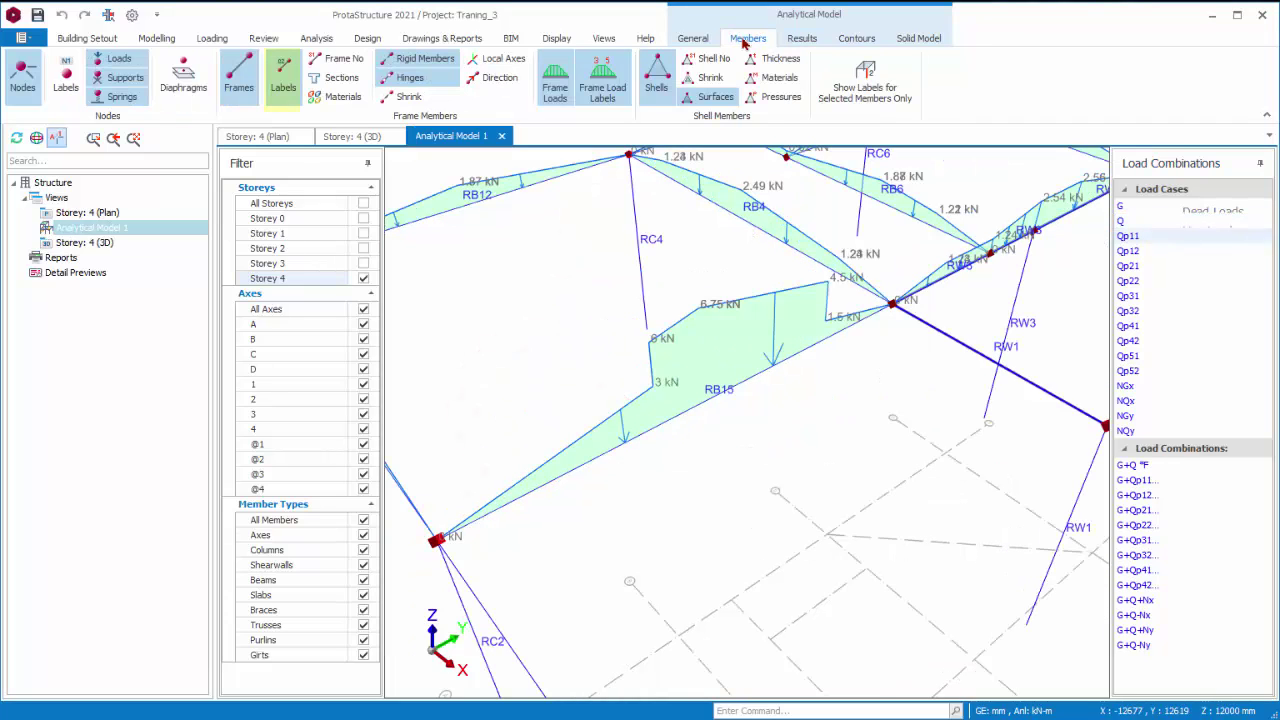
left_click(279, 88)
scroll(740, 376, "down", 5)
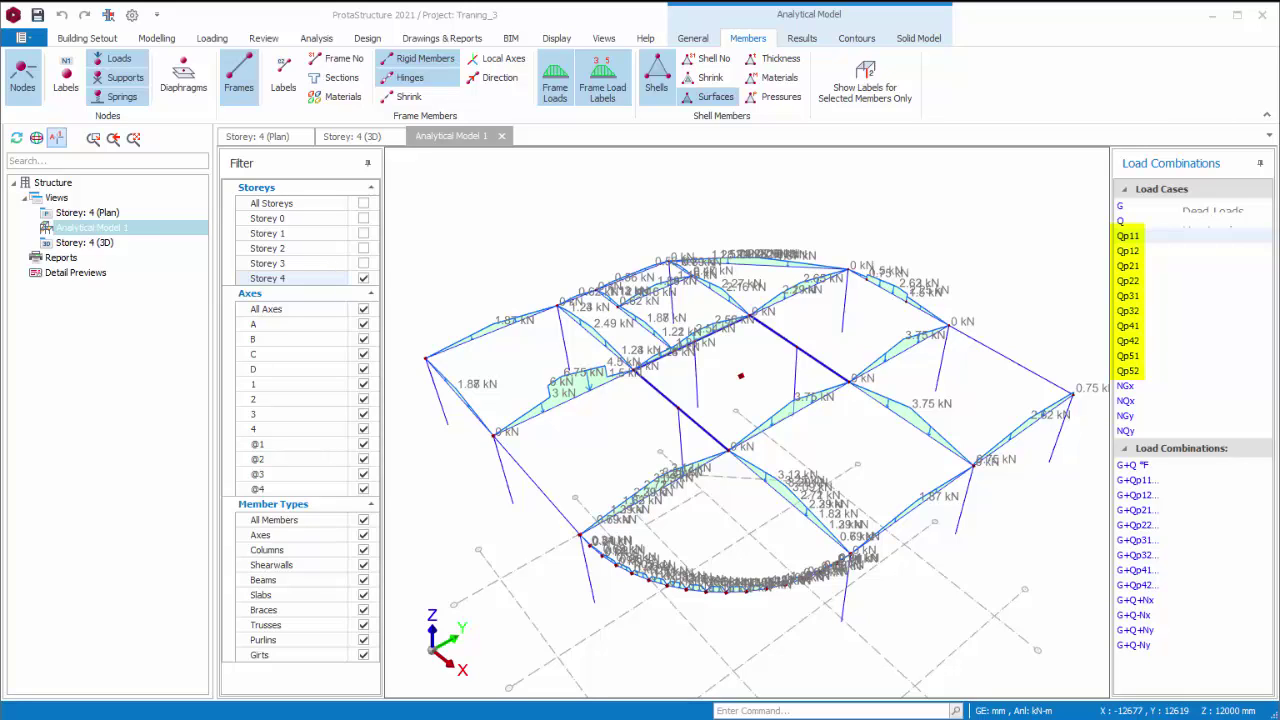
left_click(1130, 238)
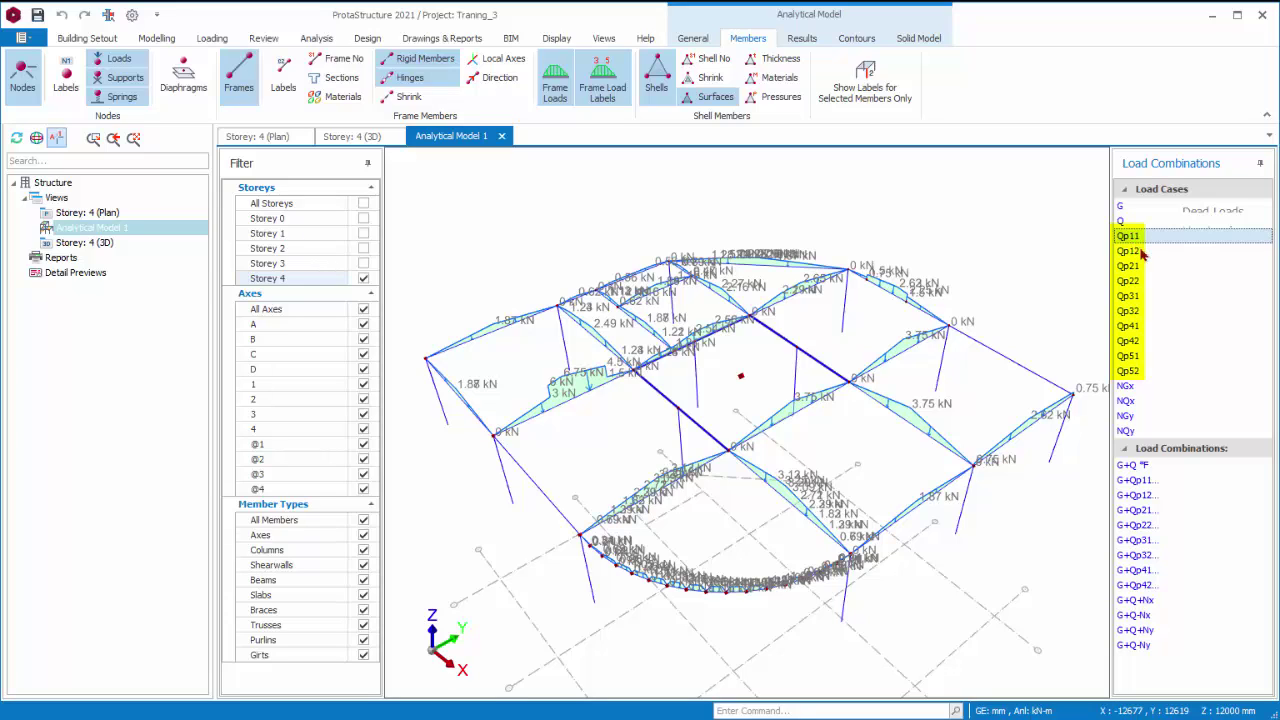
left_click(1137, 253)
left_click(1133, 266)
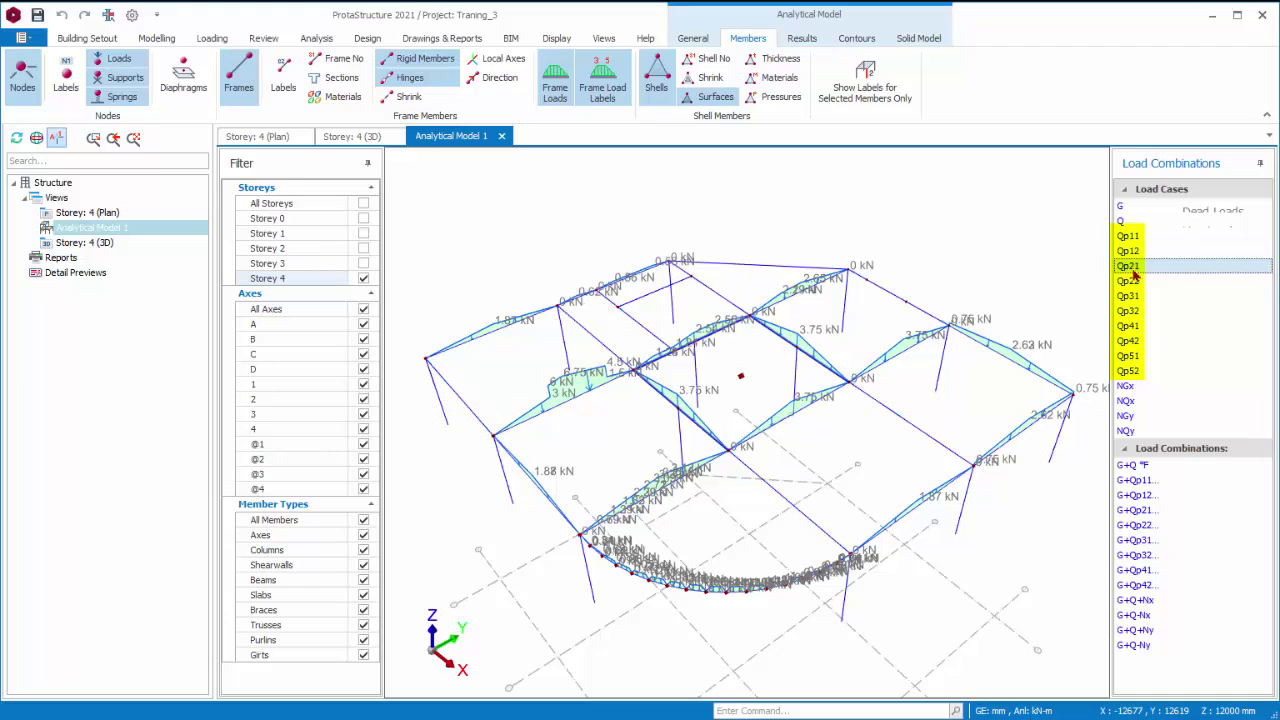
left_click(1137, 283)
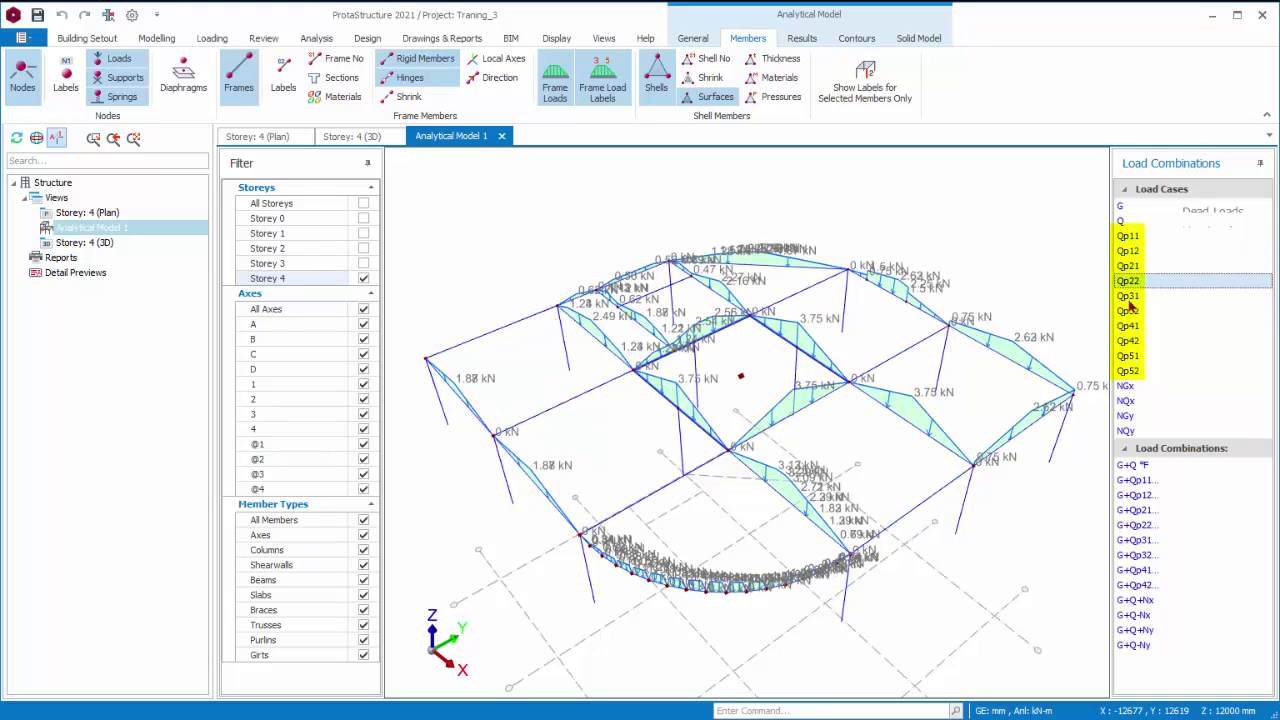
left_click(1132, 312)
left_click(1133, 326)
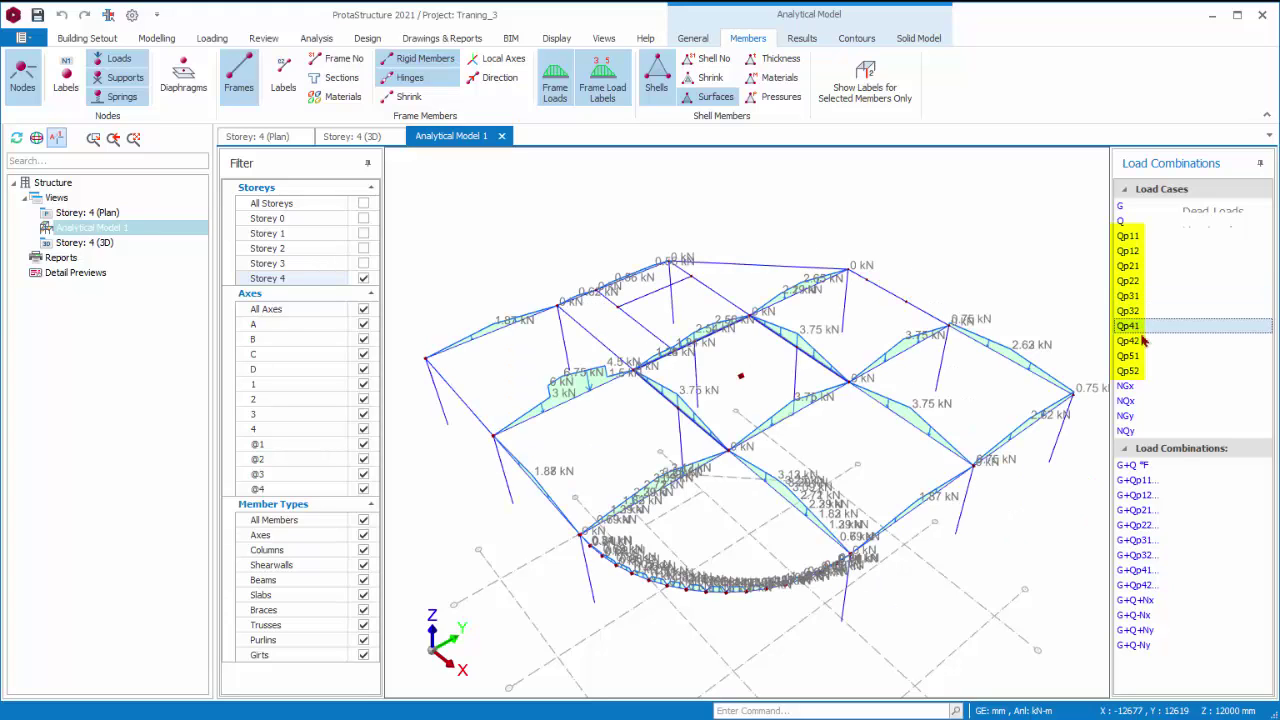
left_click(1141, 342)
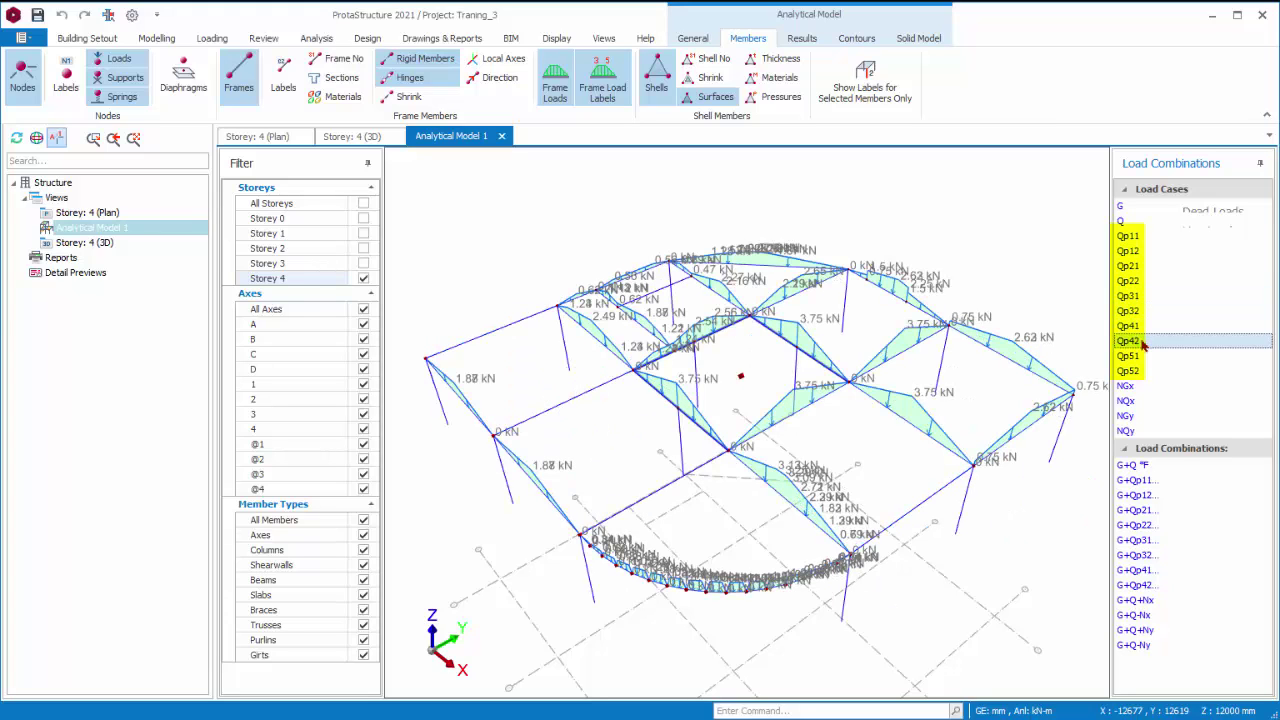
left_click(1131, 357)
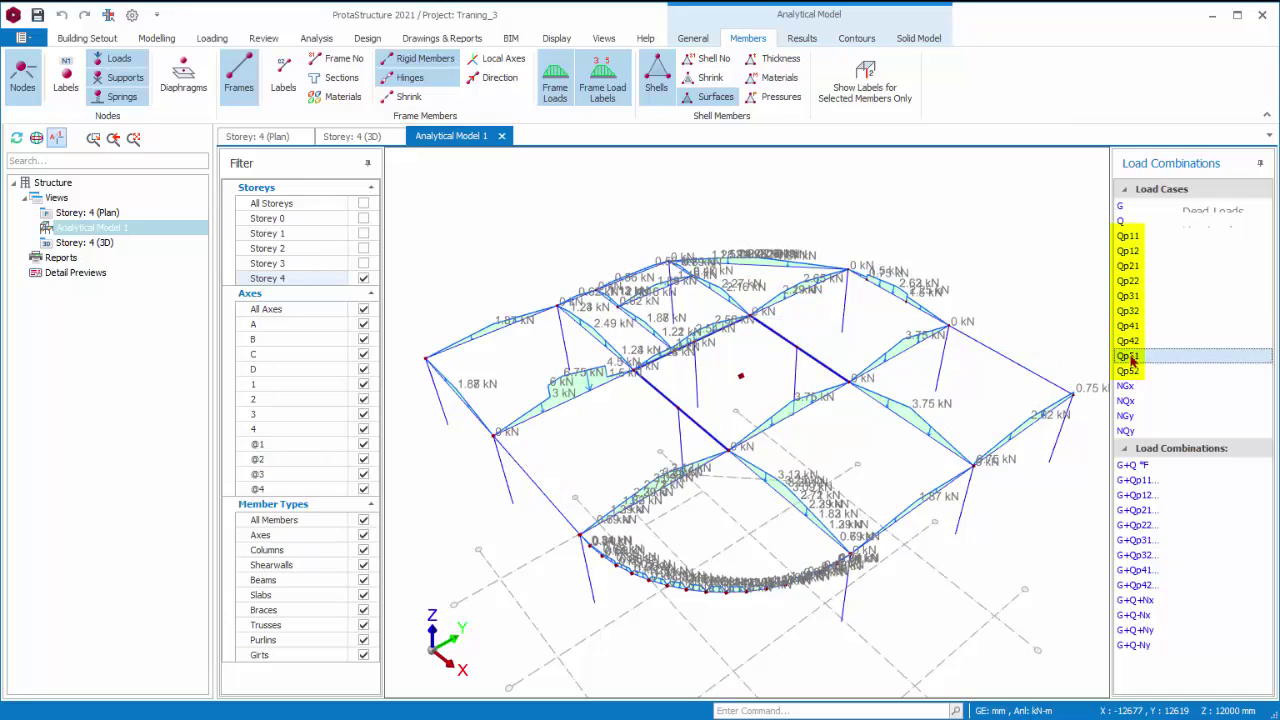
left_click(1134, 372)
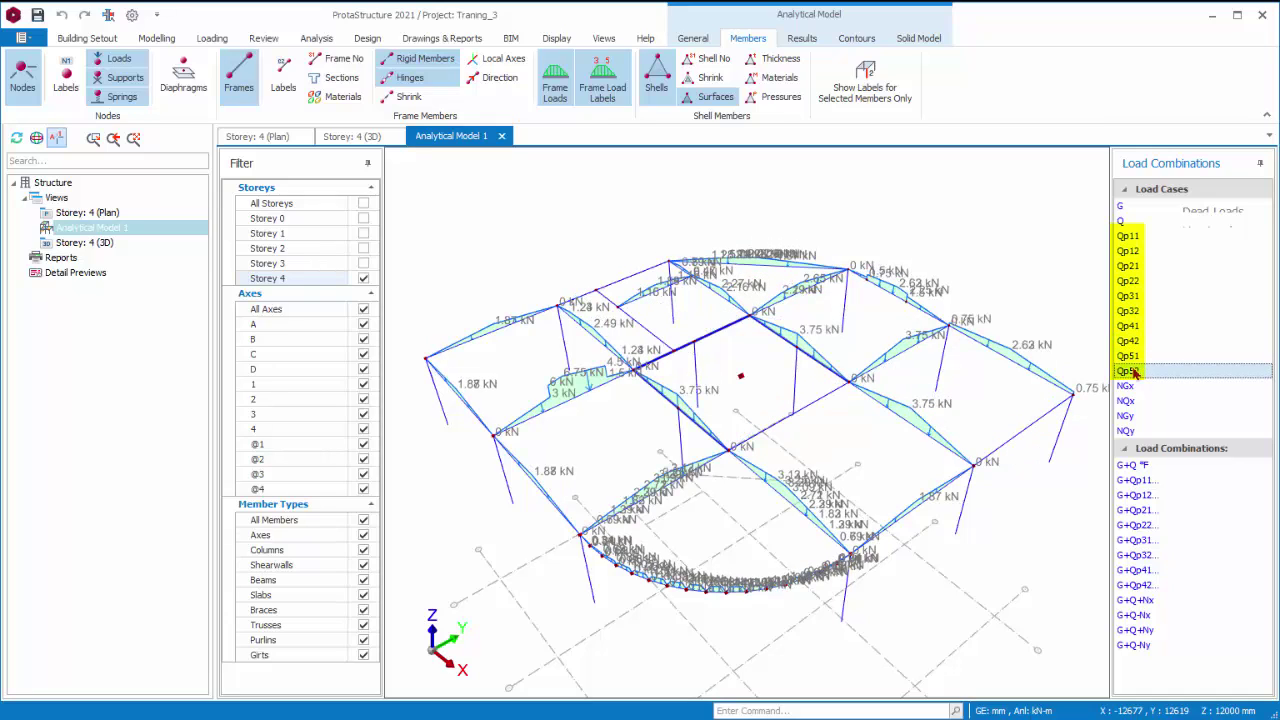
left_click(1128, 236)
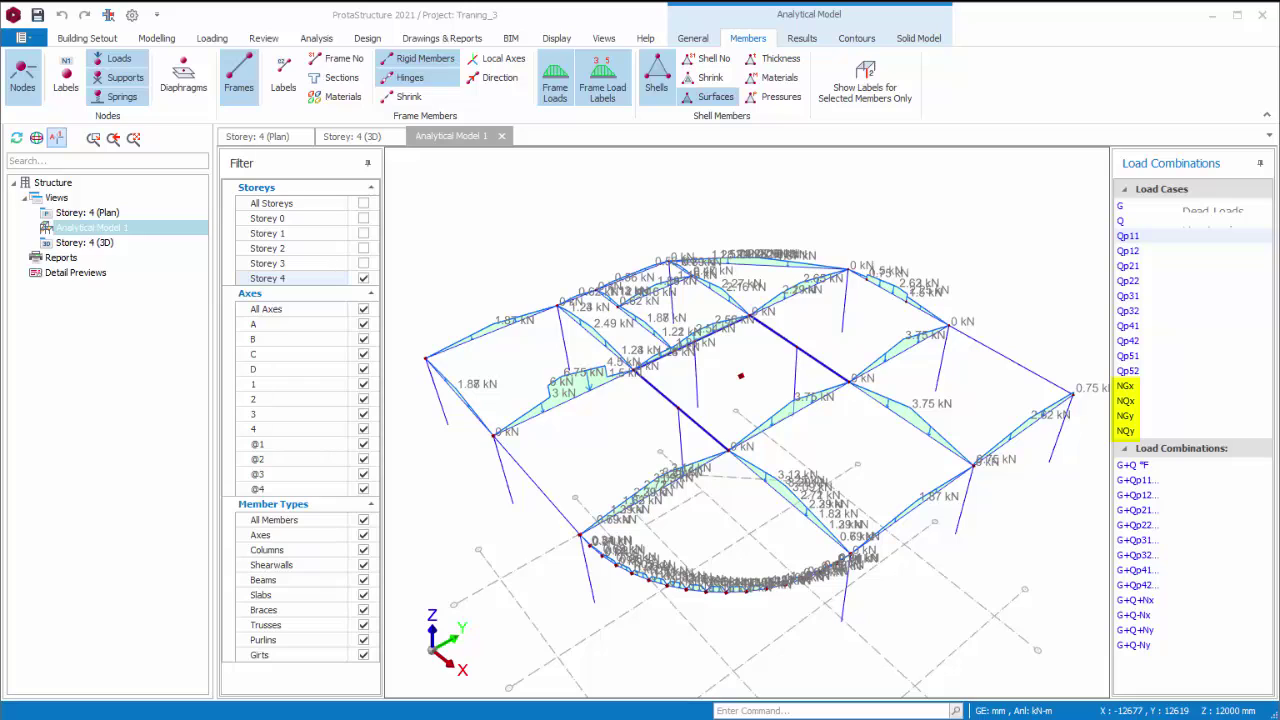
Show the NGx notional load case and open its lateral loading parameters.
left_click(1136, 393)
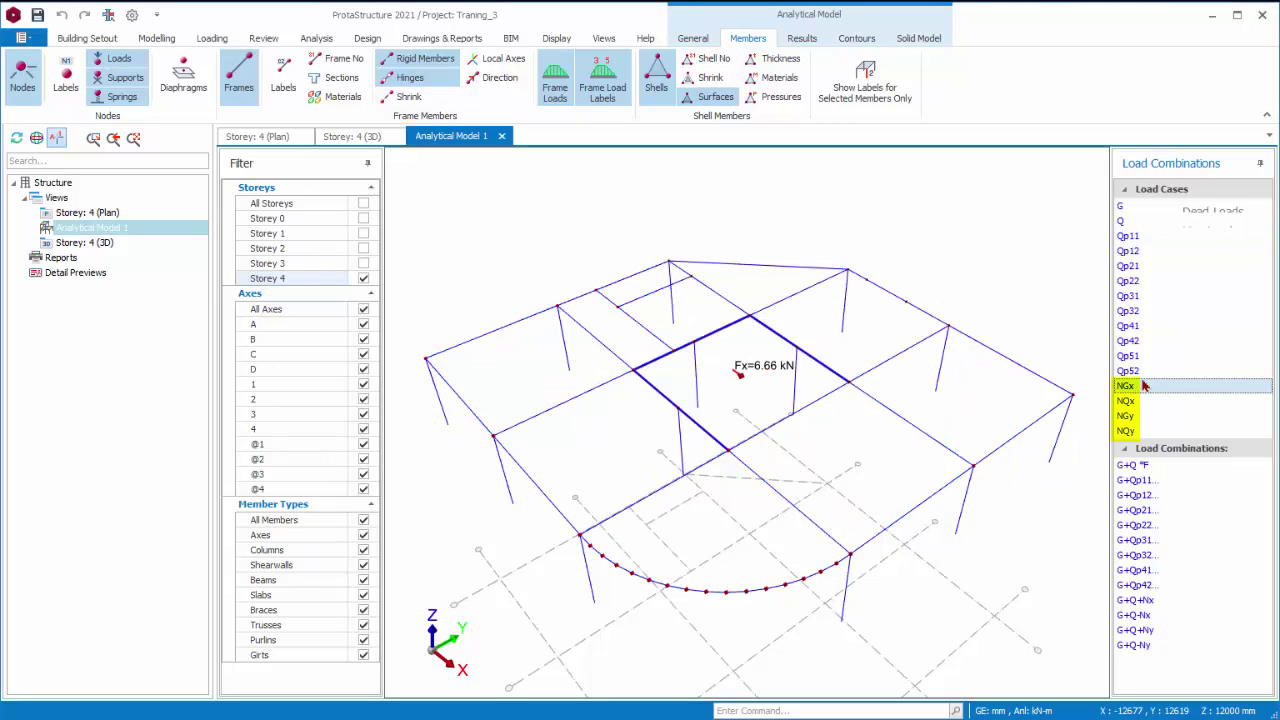
double_click(1146, 393)
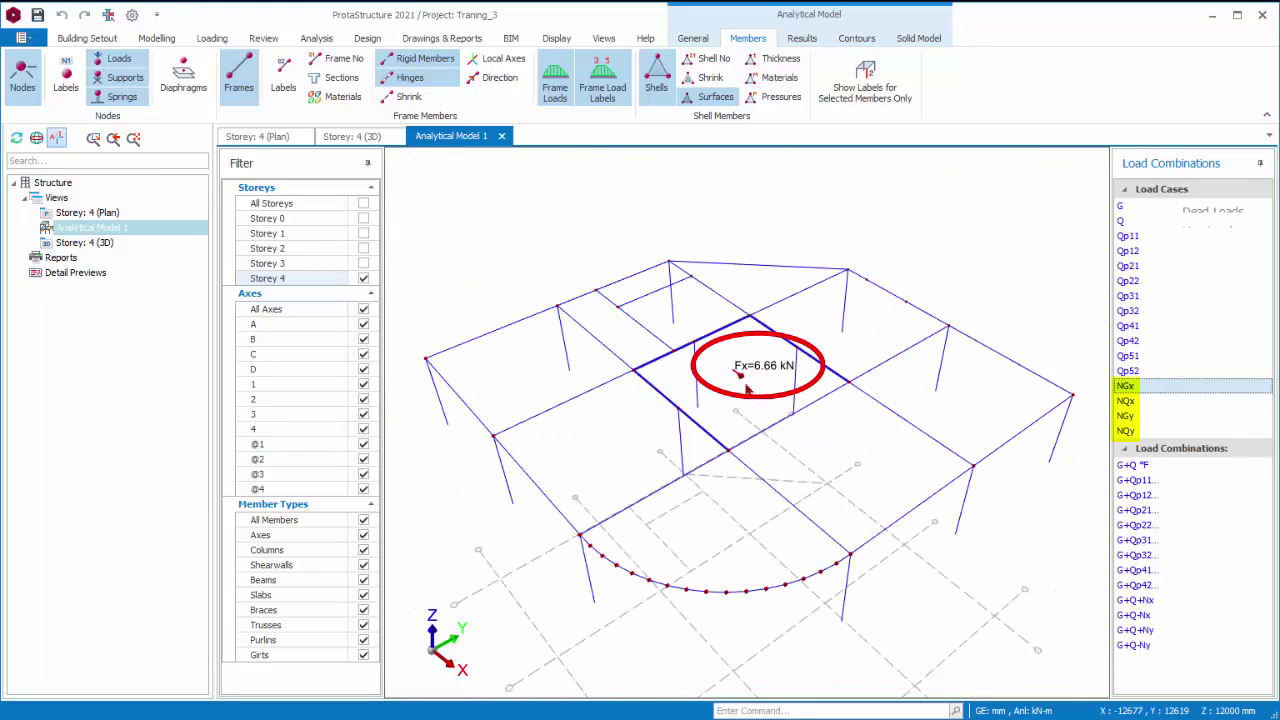
scroll(757, 388, "up", 2)
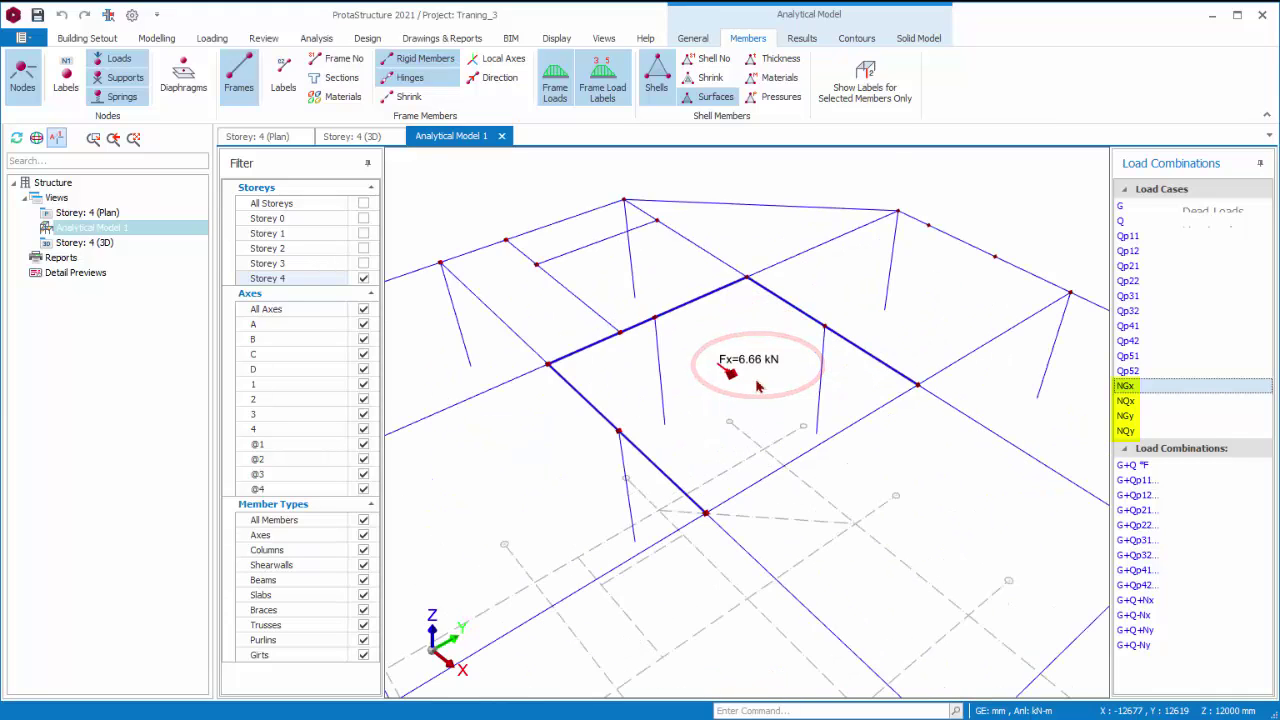
scroll(750, 386, "up", 2)
scroll(742, 389, "up", 2)
scroll(741, 388, "up", 2)
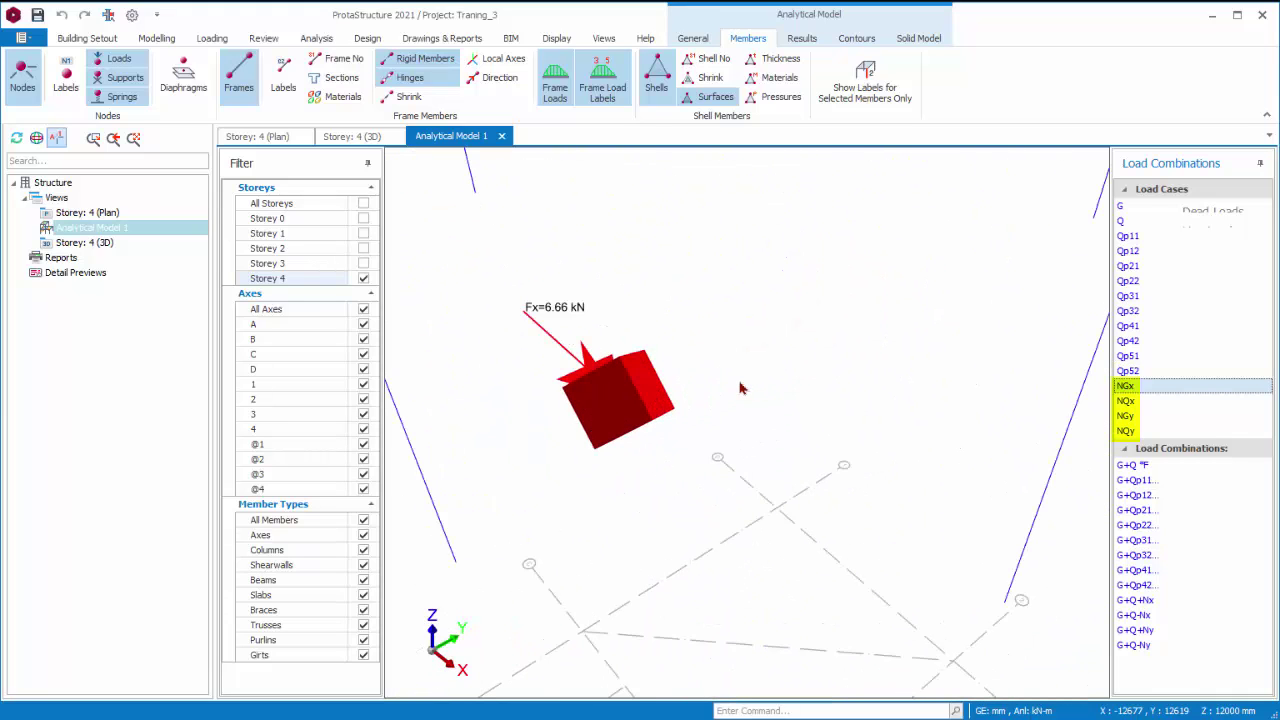
scroll(741, 388, "down", 3)
scroll(741, 388, "down", 2)
scroll(741, 388, "down", 2)
scroll(741, 388, "down", 2)
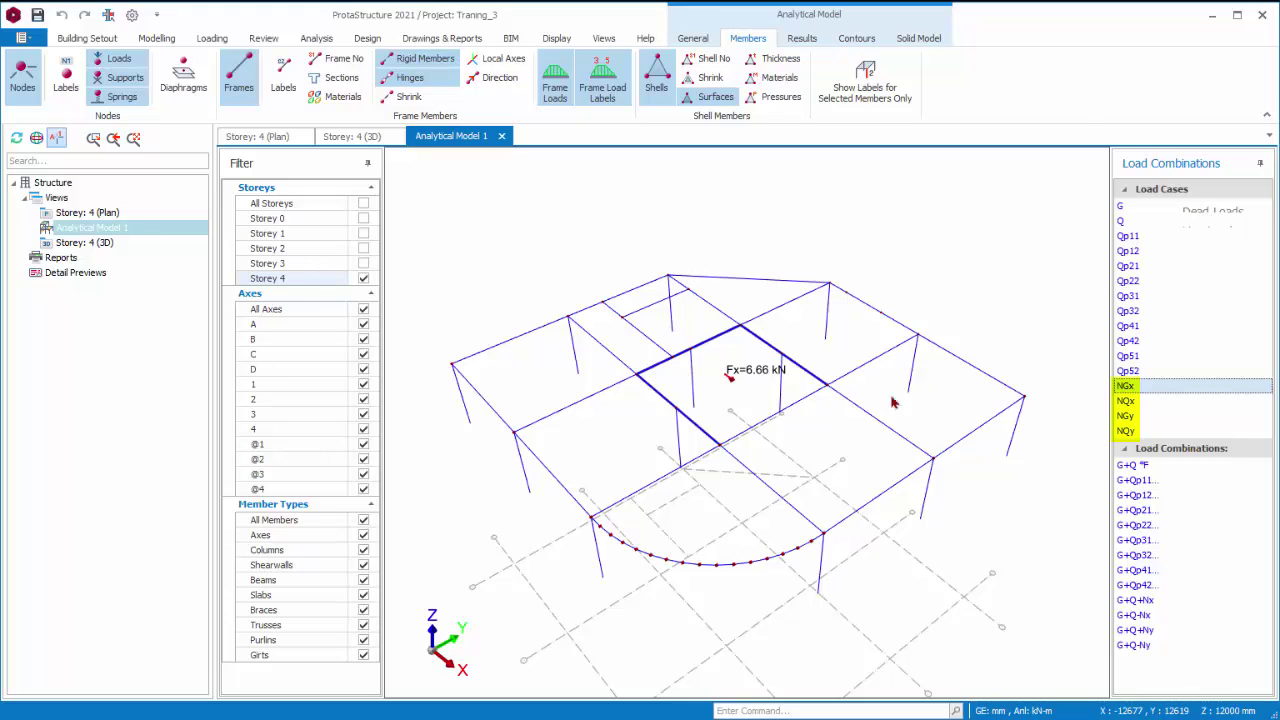
Switch to notional load case NGy and display all storeys.
key("Down")
key("Down")
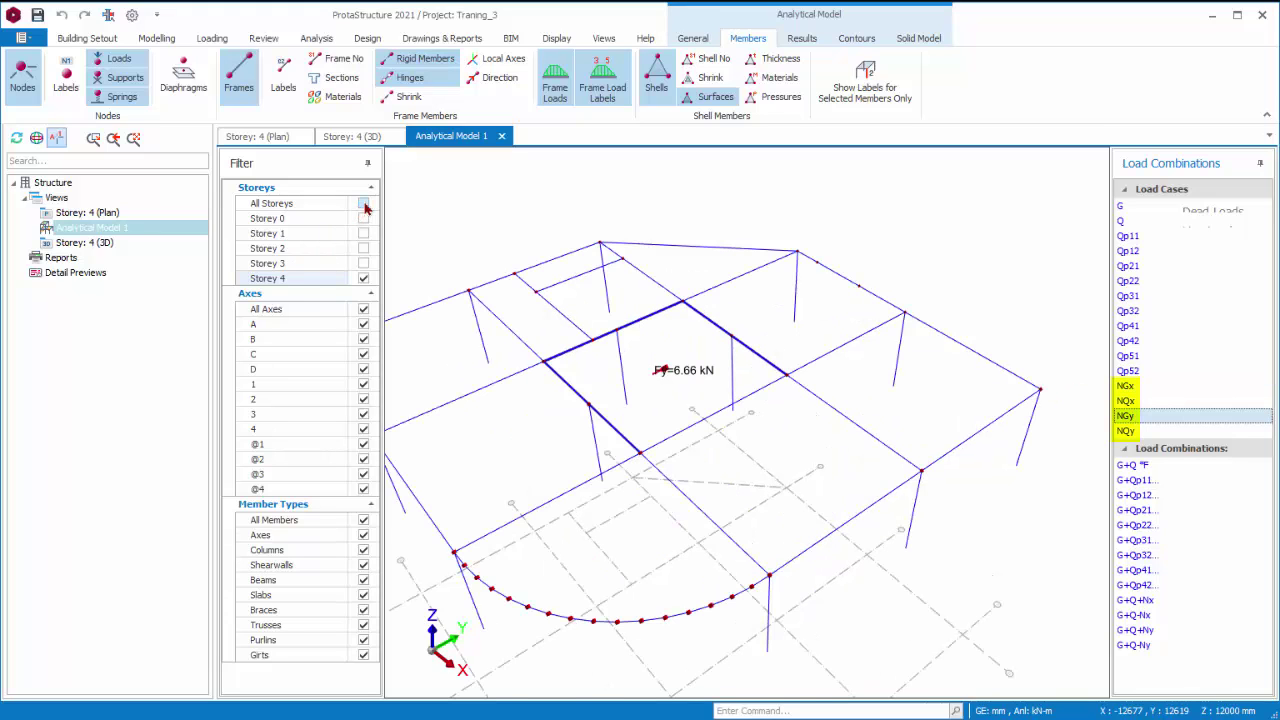
left_click(363, 203)
scroll(838, 430, "up", 1)
scroll(838, 430, "up", 2)
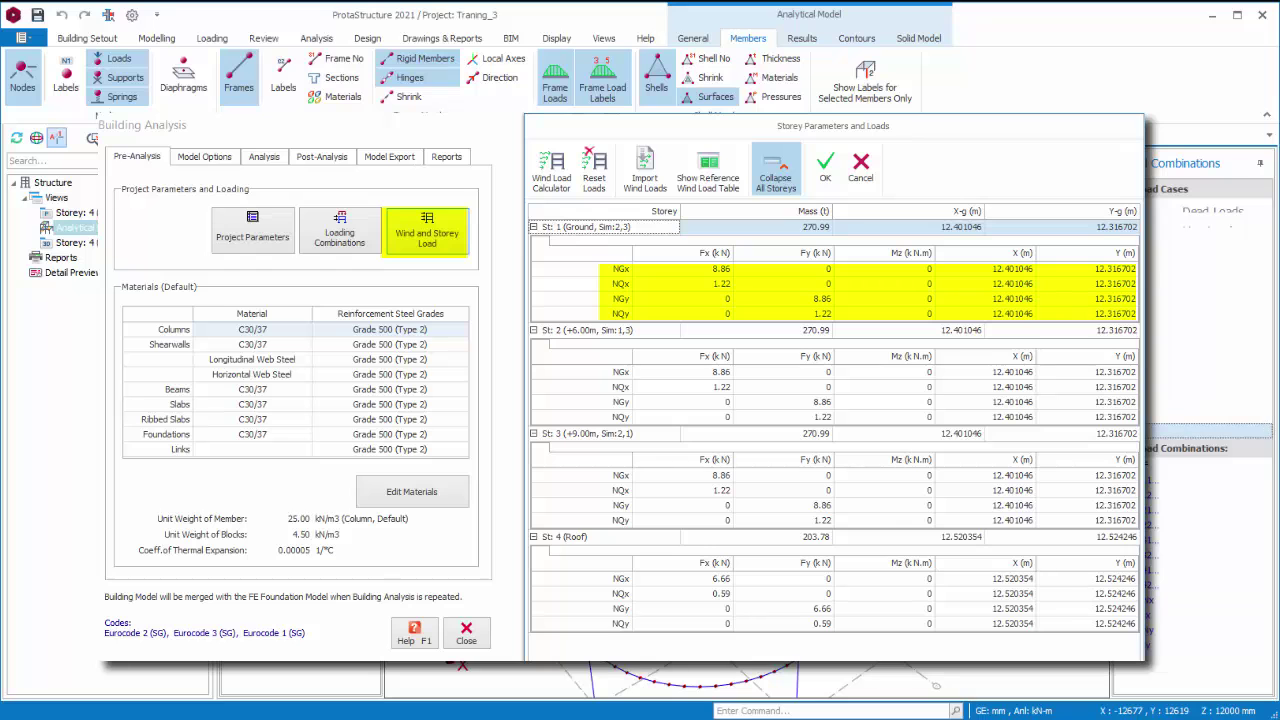
Close the Storey Parameters and Loads and Building Analysis dialogs with Esc.
key("Escape")
key("Escape")
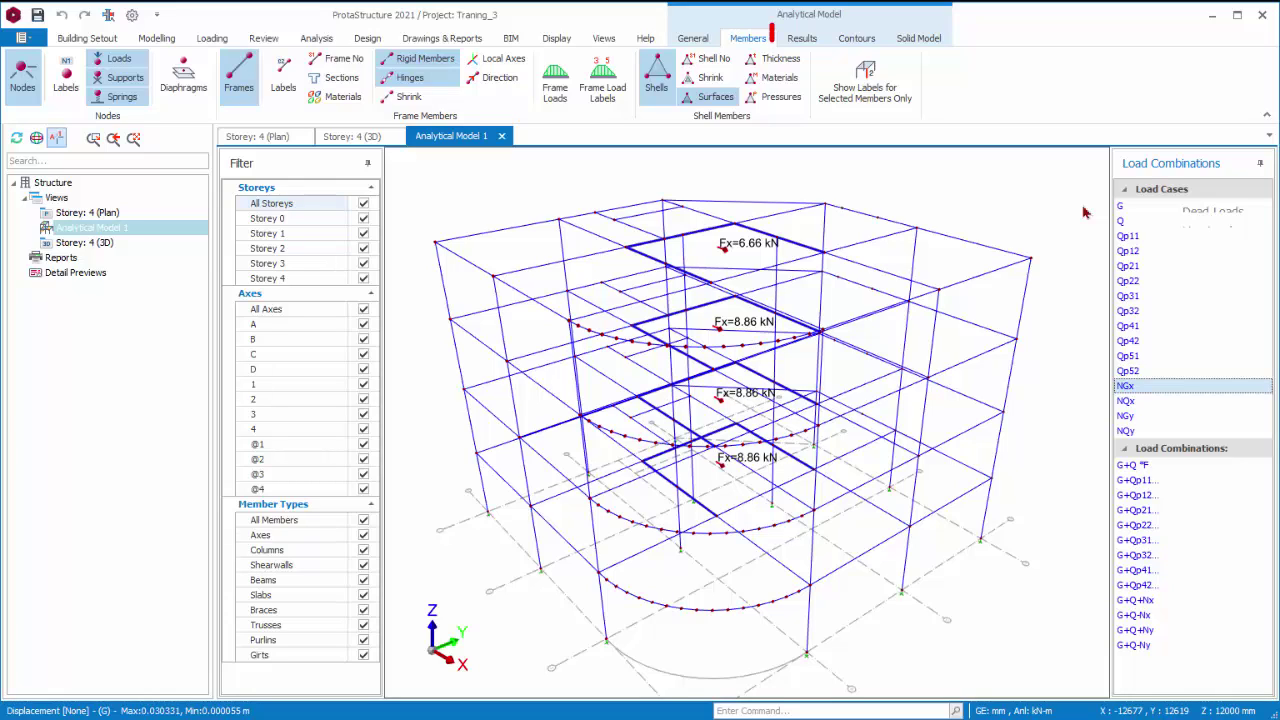
Display dead load G displacements and disable Auto Scale for a fixed 33.0 scale.
left_click(802, 40)
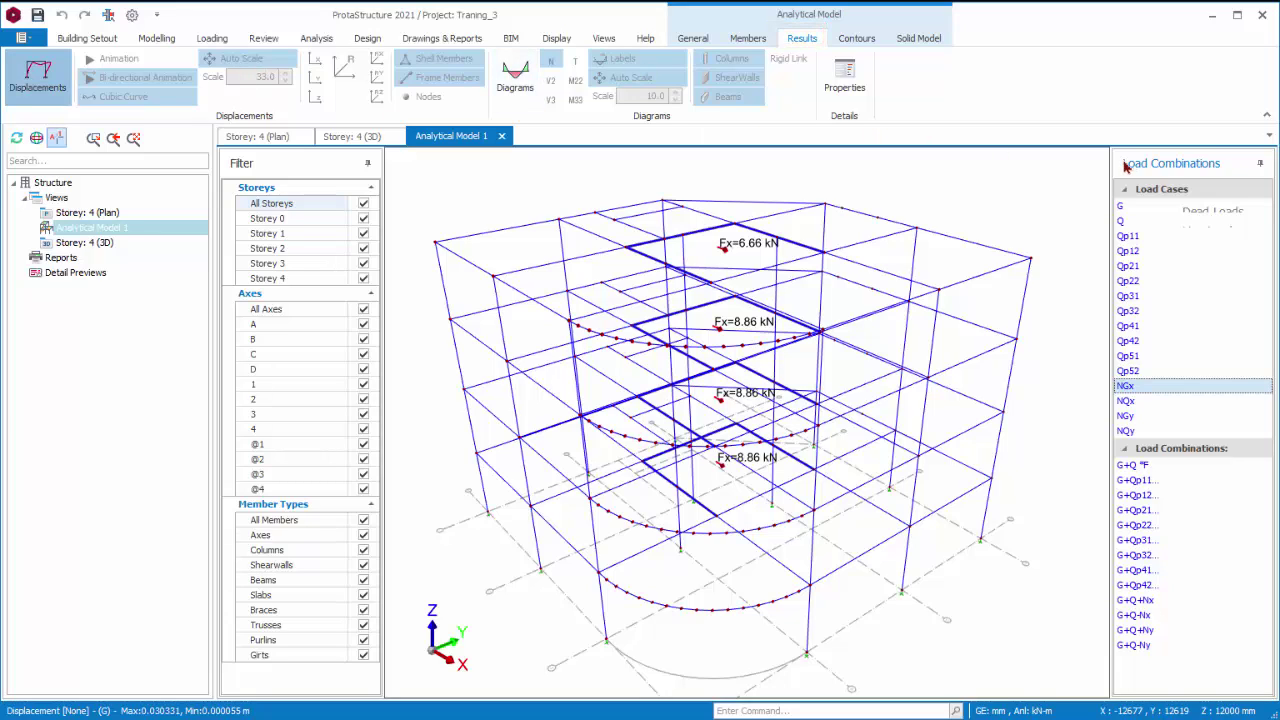
left_click(1124, 206)
left_click(48, 85)
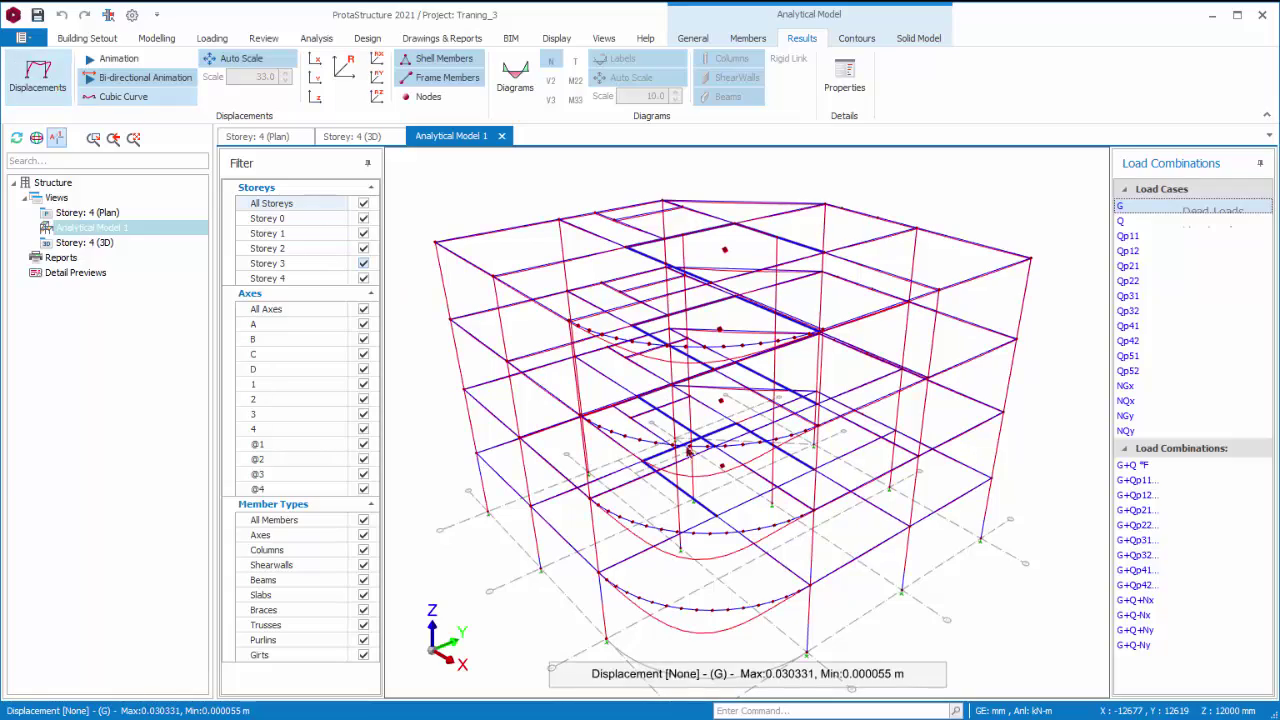
mouse_move(953, 610)
middle_mouse_down()
mouse_move(1020, 607)
mouse_move(992, 614)
middle_mouse_up()
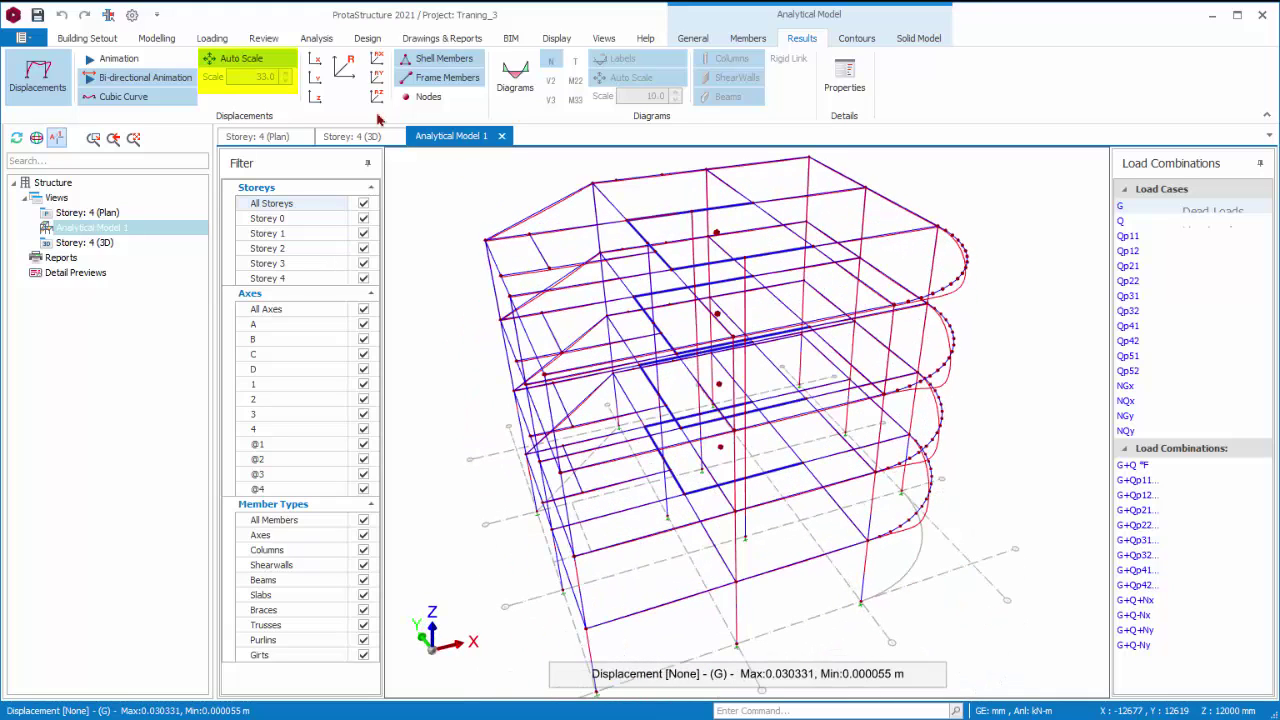
left_click(240, 60)
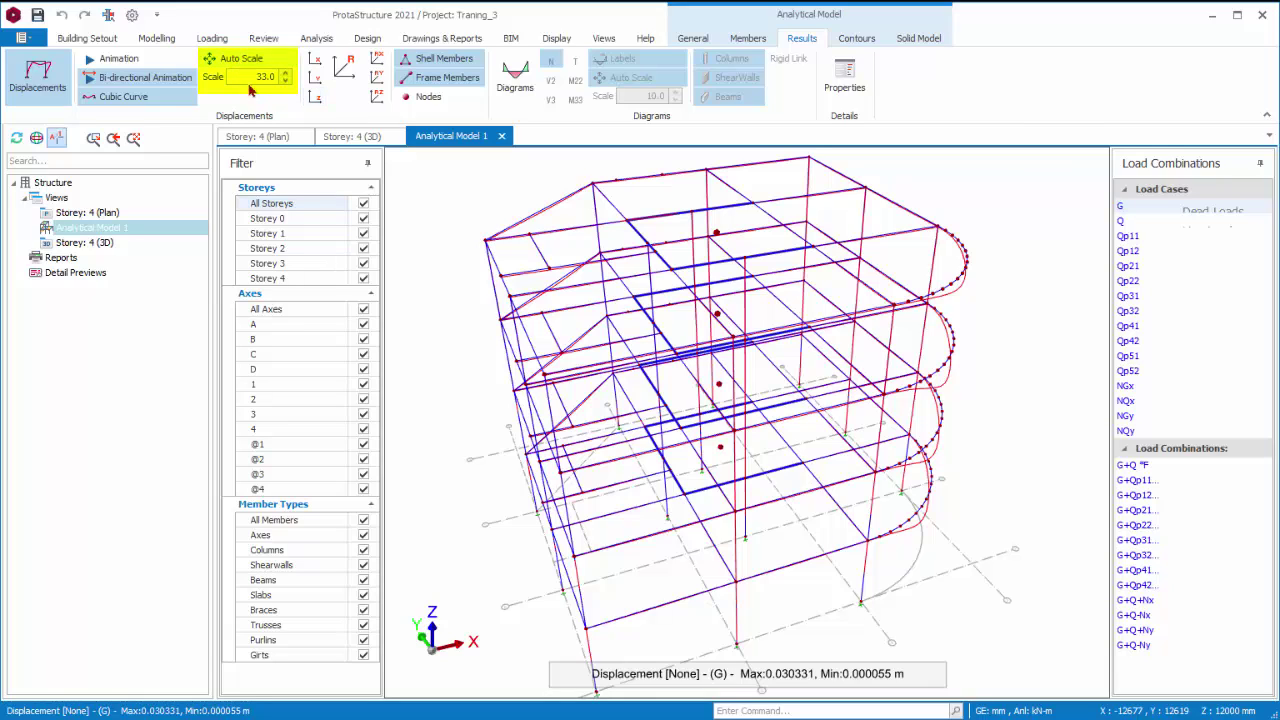
left_click(260, 78)
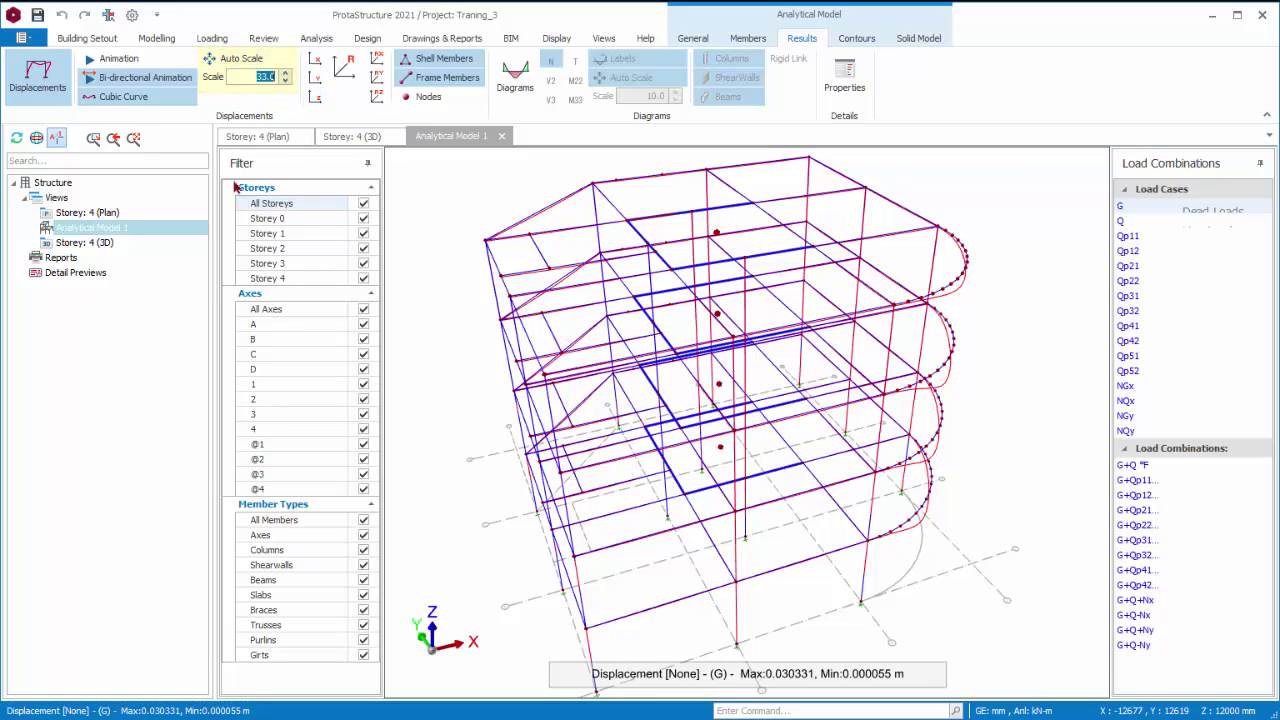
Re-enable Auto Scale and label nodes with X, Y, Z, then resultant displacements.
left_click(245, 60)
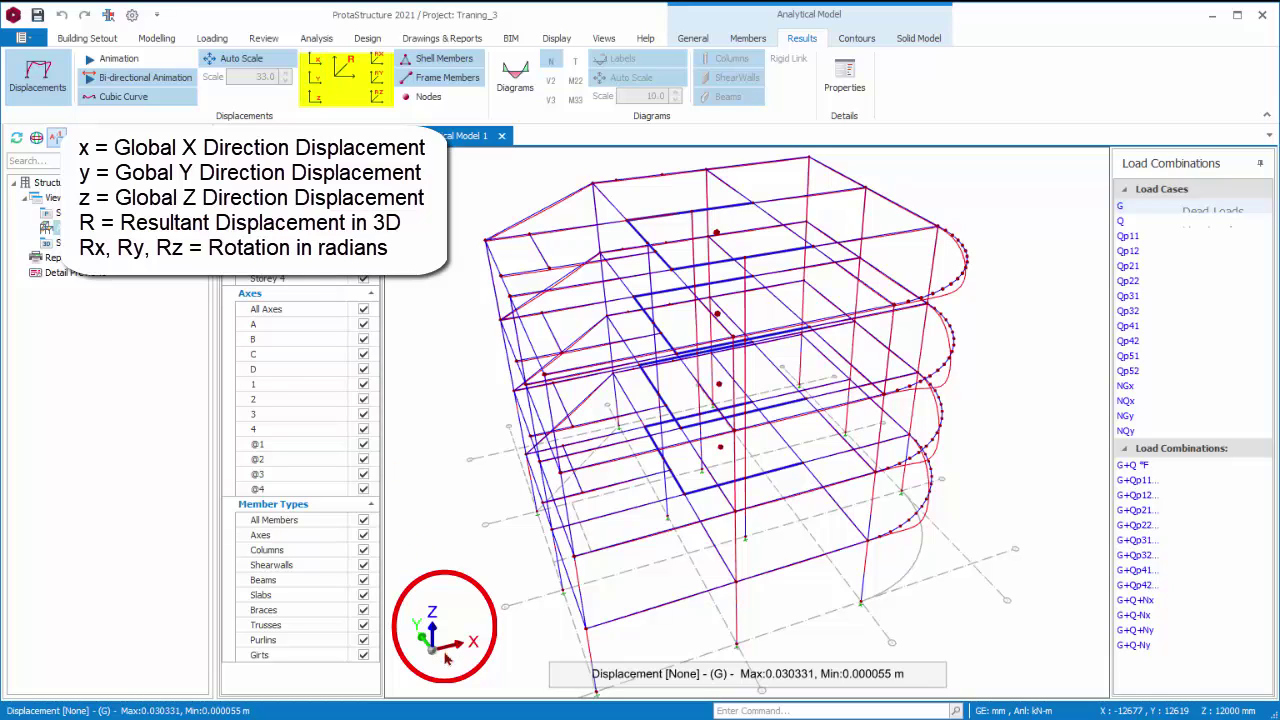
left_click(314, 66)
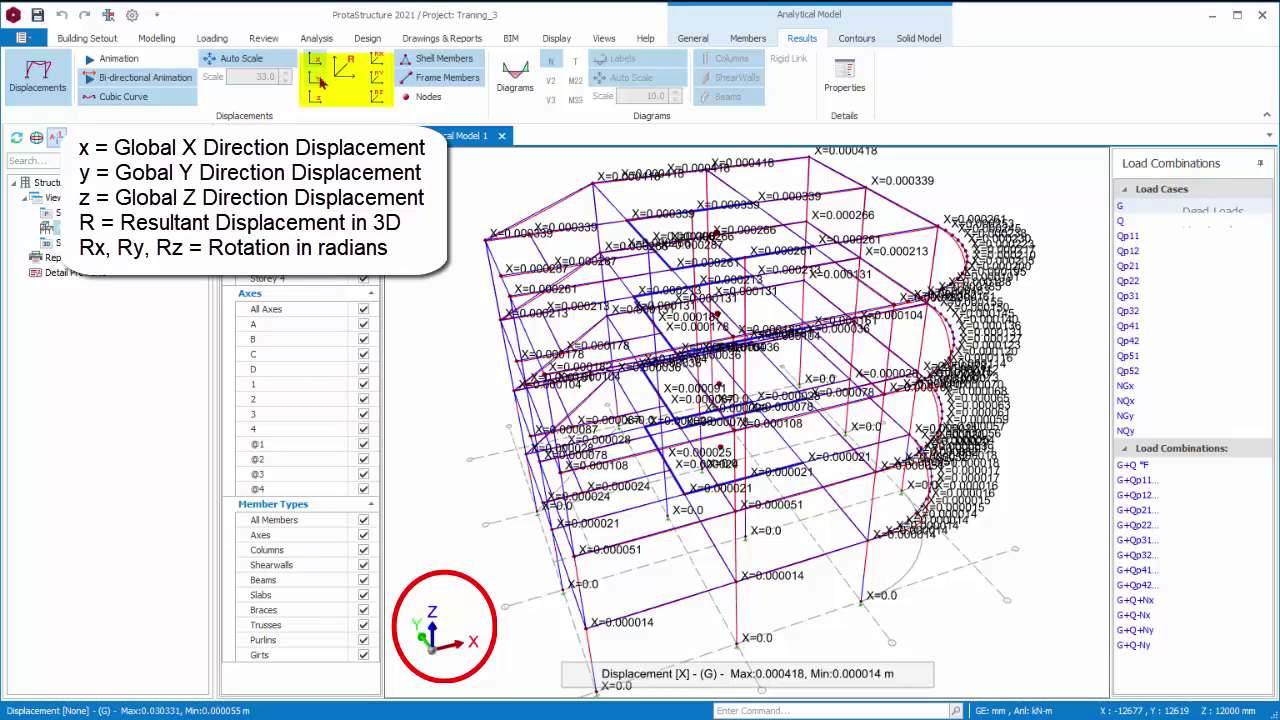
left_click(318, 80)
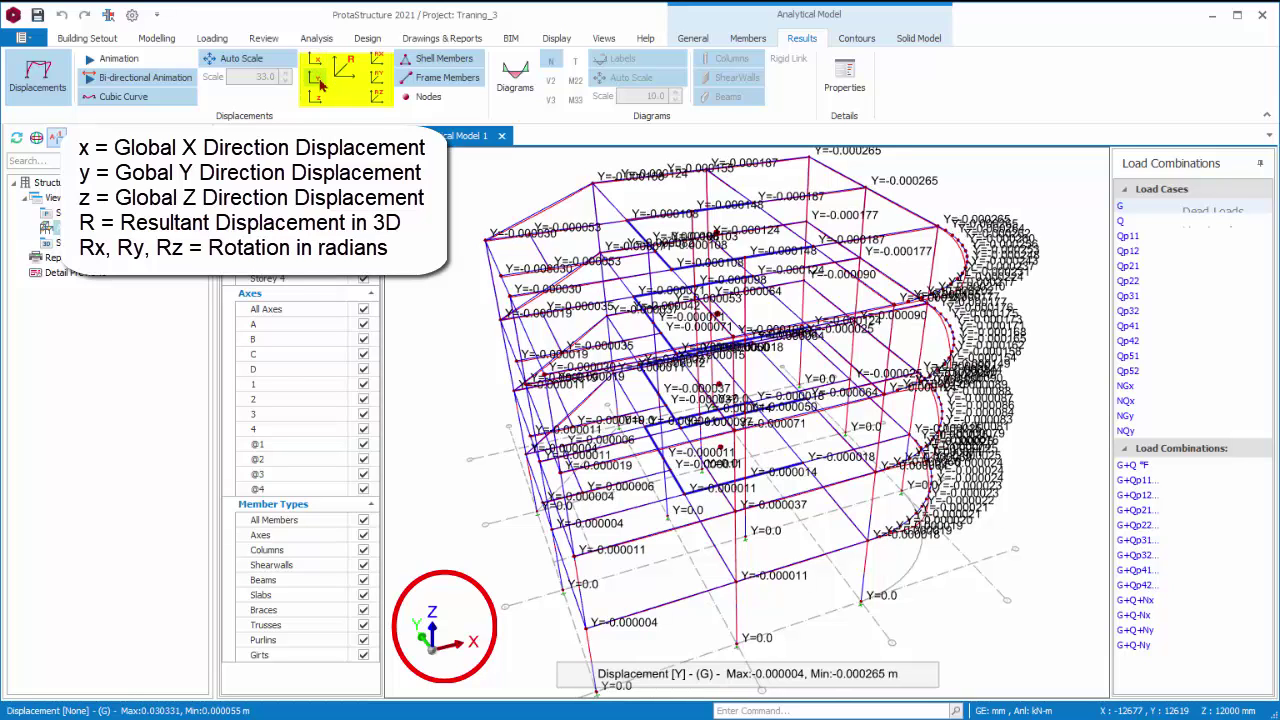
left_click(317, 97)
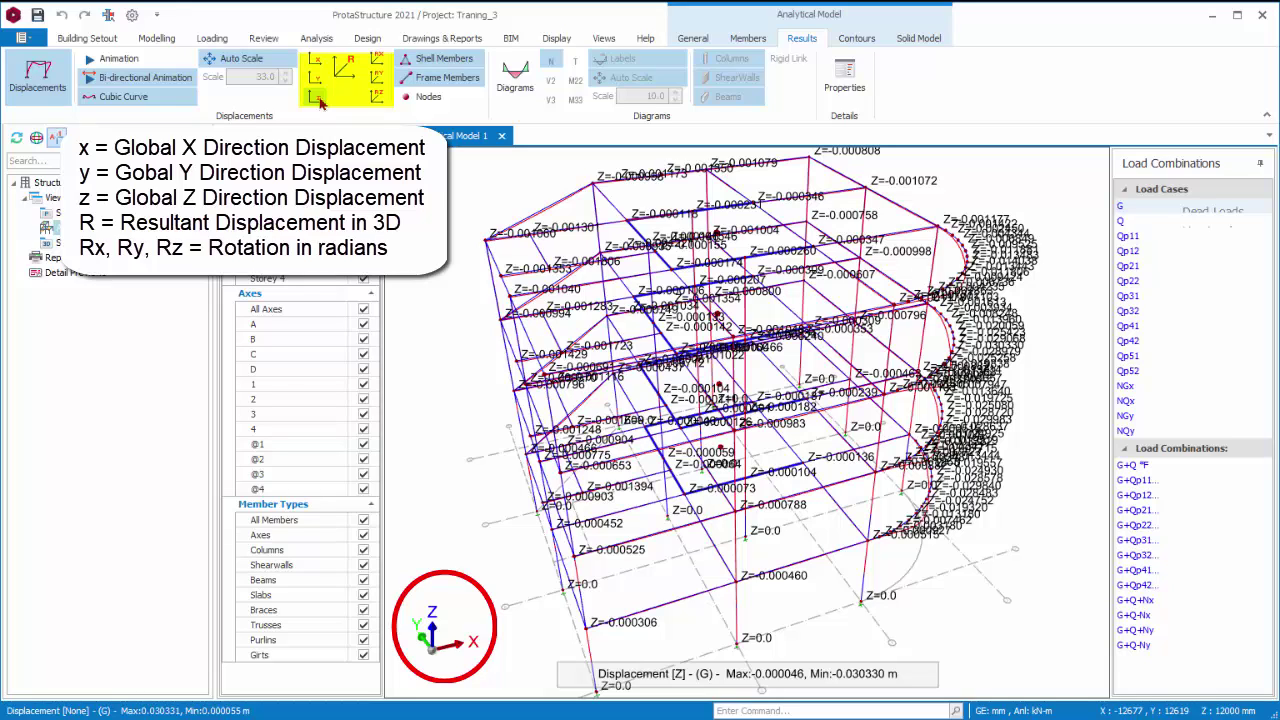
left_click(344, 70)
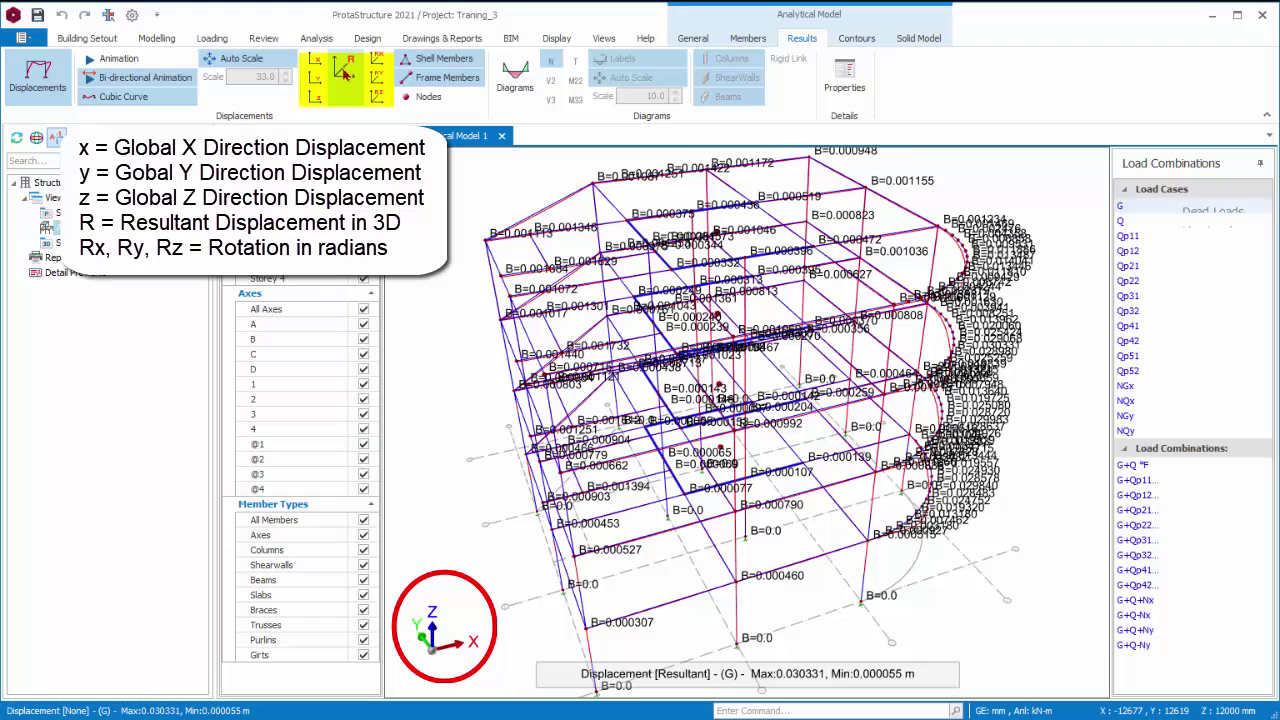
Show nodal rotations about Y and Z, then return to resultant displacements.
left_click(378, 62)
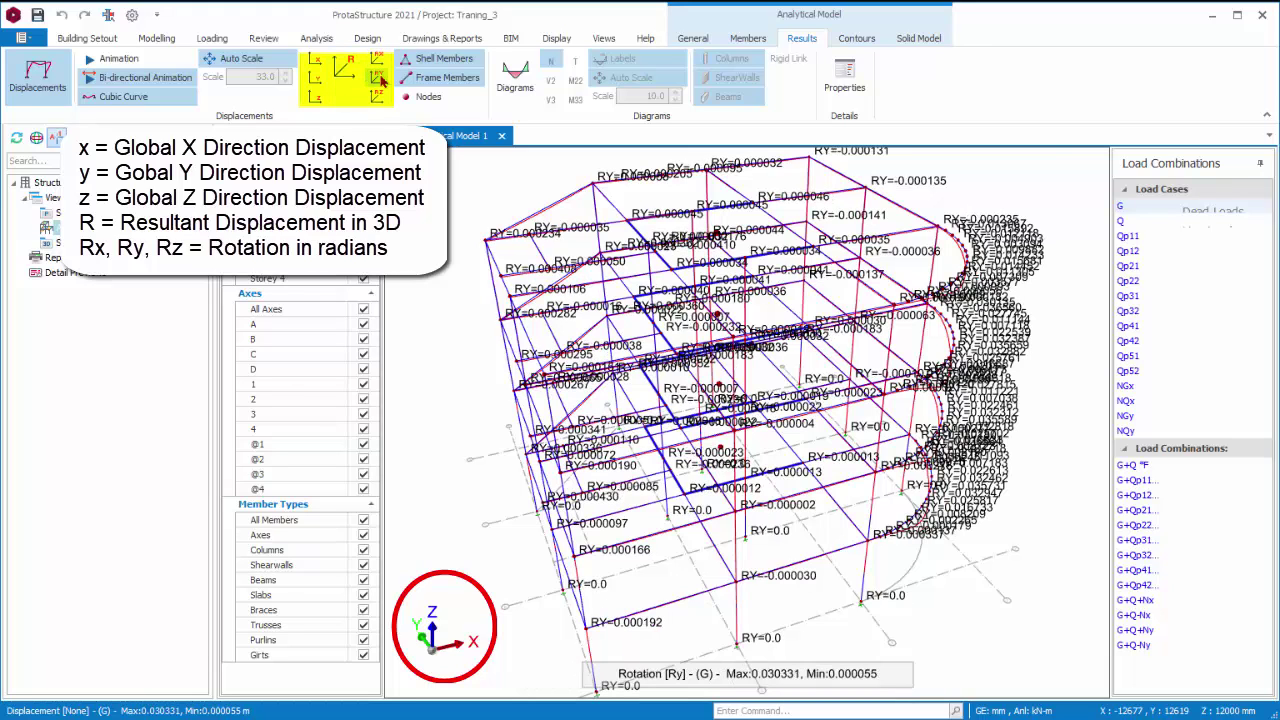
left_click(378, 97)
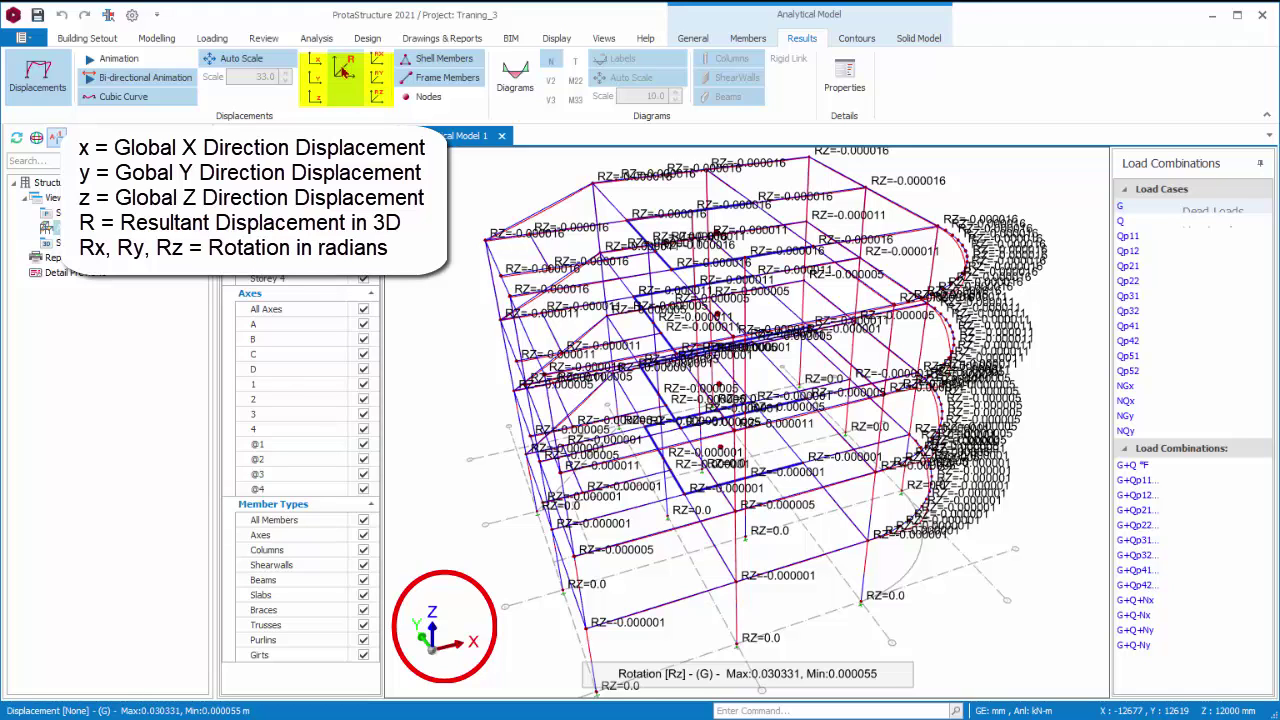
left_click(344, 68)
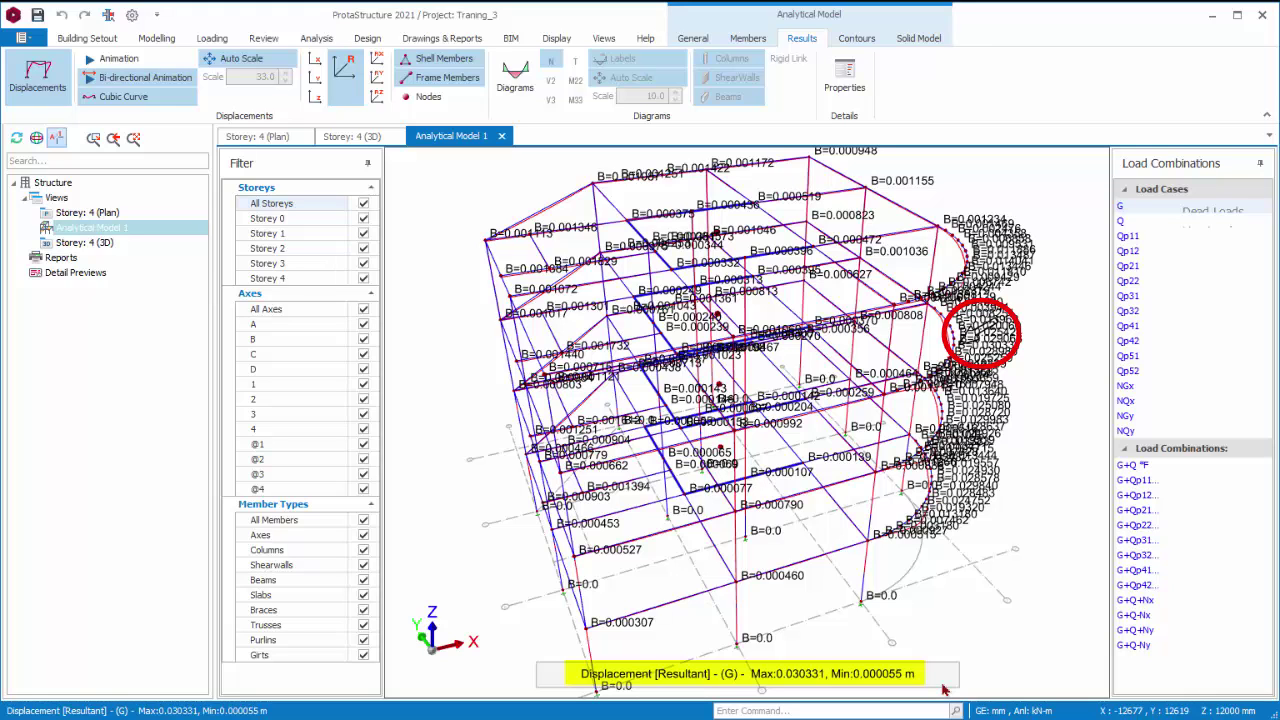
Zoom to the maximum-displacement node and play a bi-directional animation of the dead-load deformed frame.
scroll(945, 465, "up", 2)
scroll(945, 465, "up", 1)
middle_click_drag(945, 465, 980, 503)
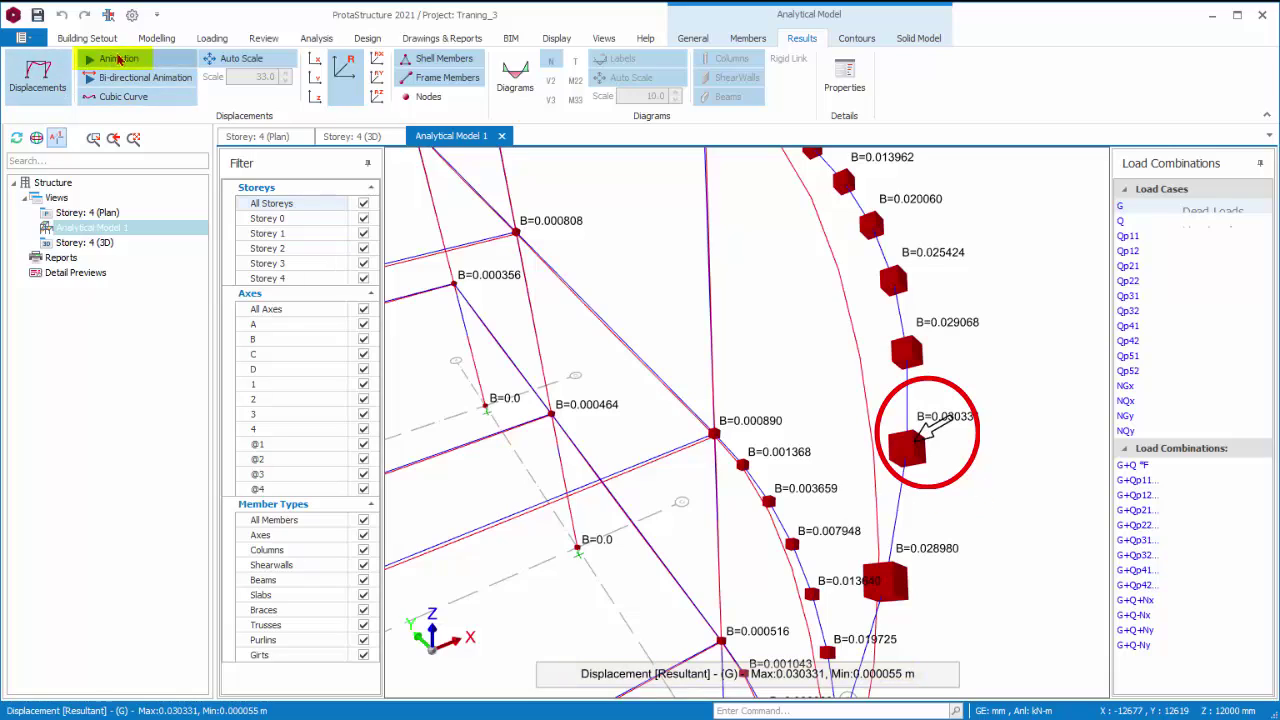
left_click(118, 59)
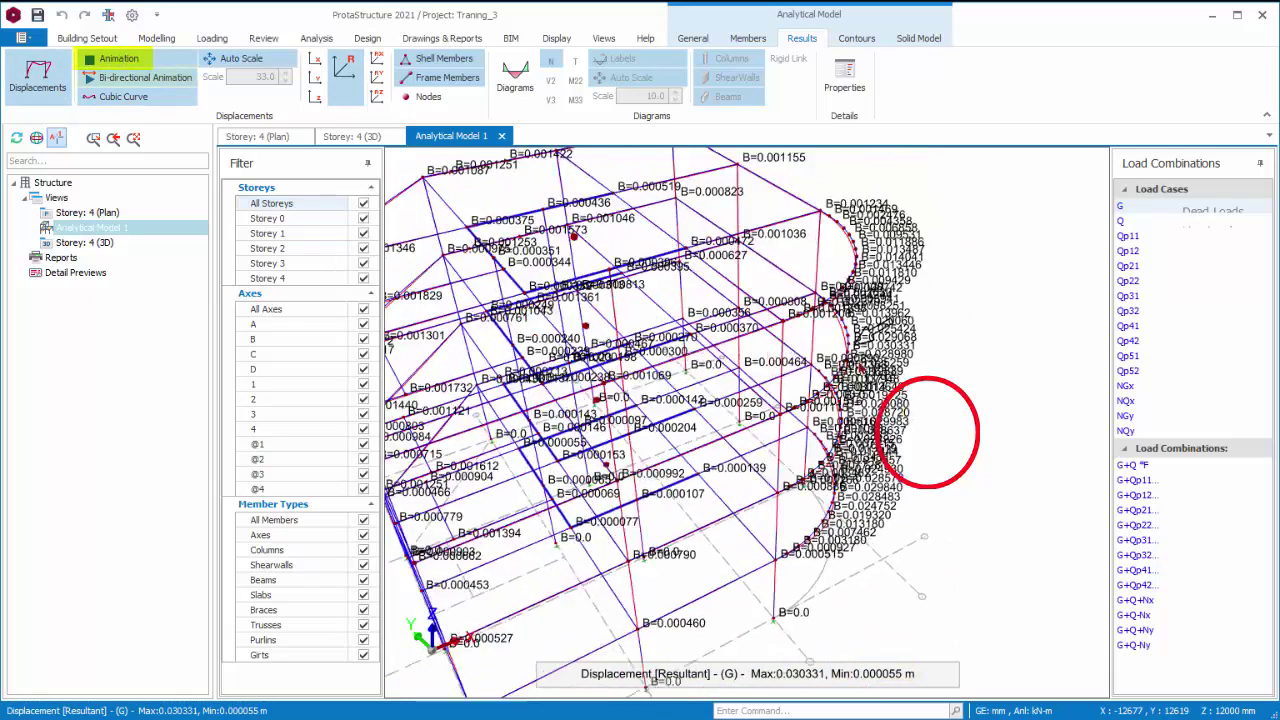
left_click(145, 77)
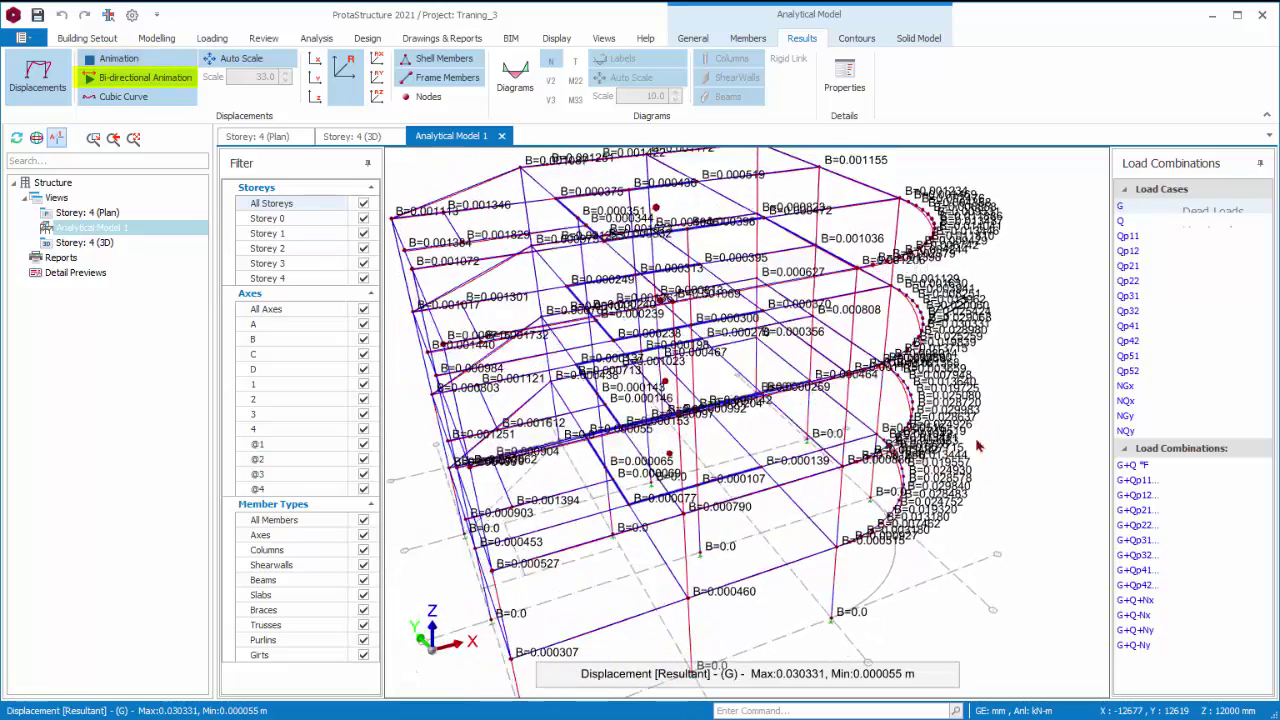
left_click(358, 86)
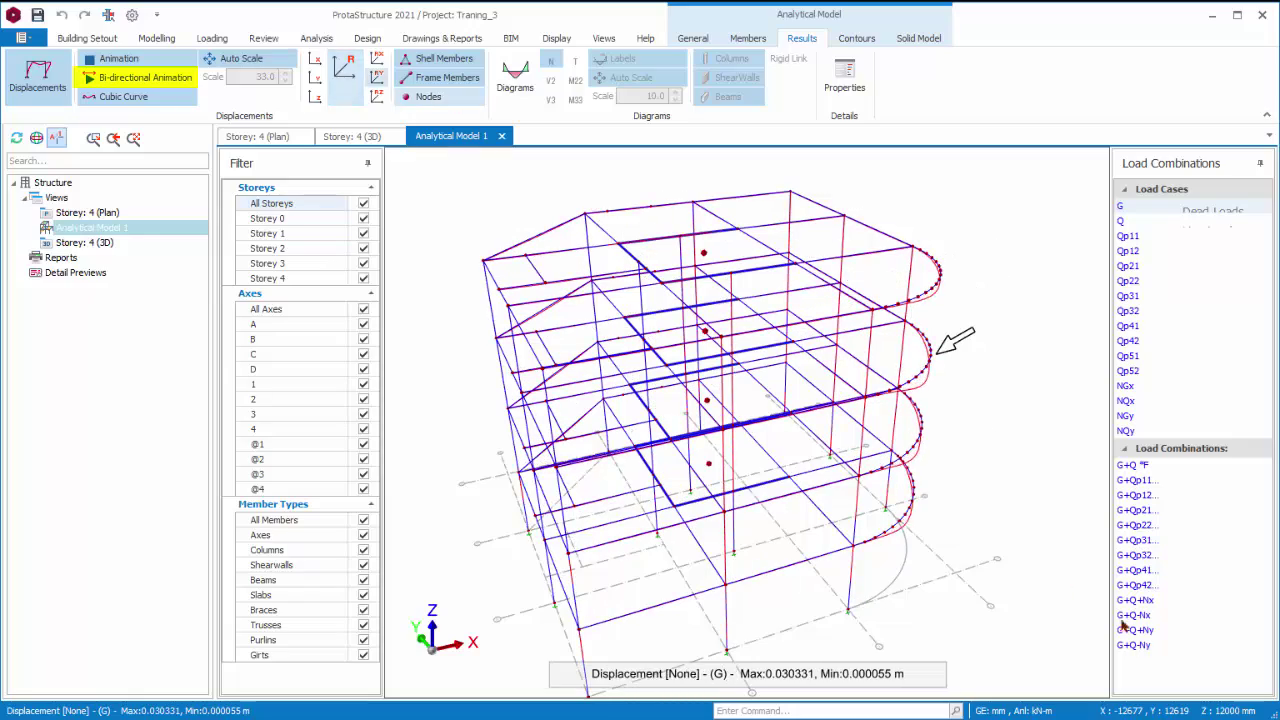
left_click(350, 67)
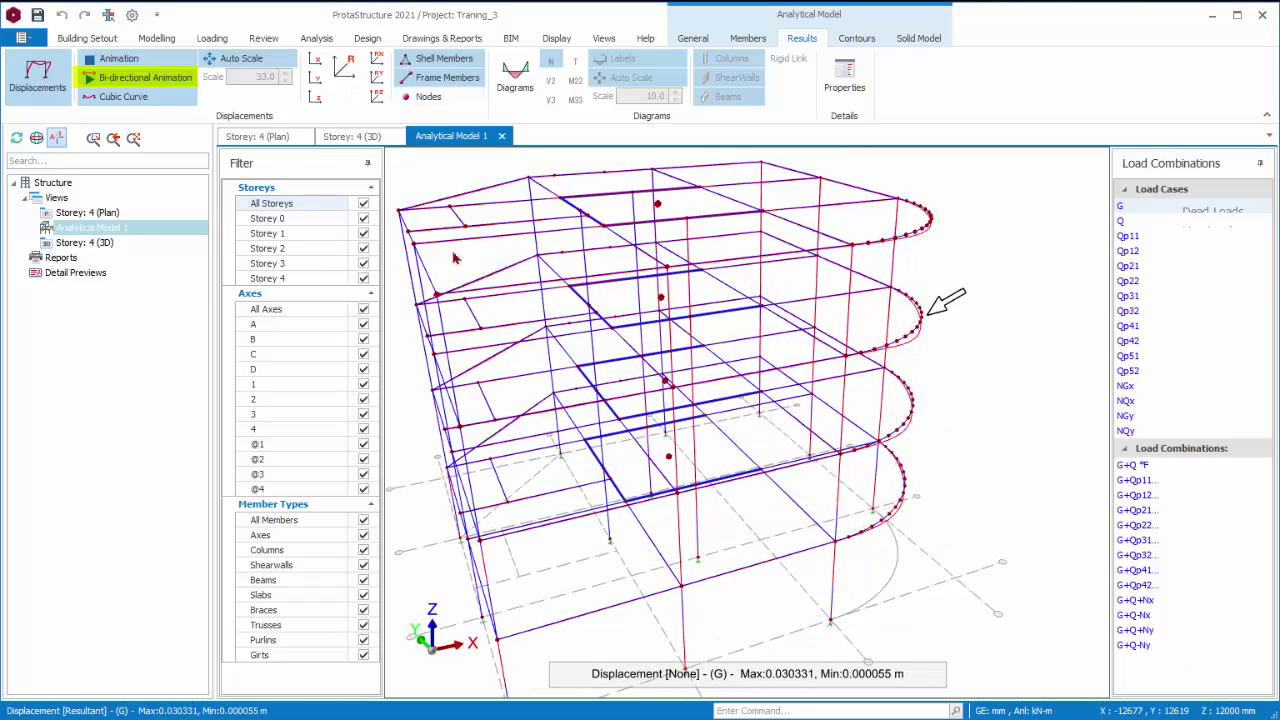
left_click(125, 84)
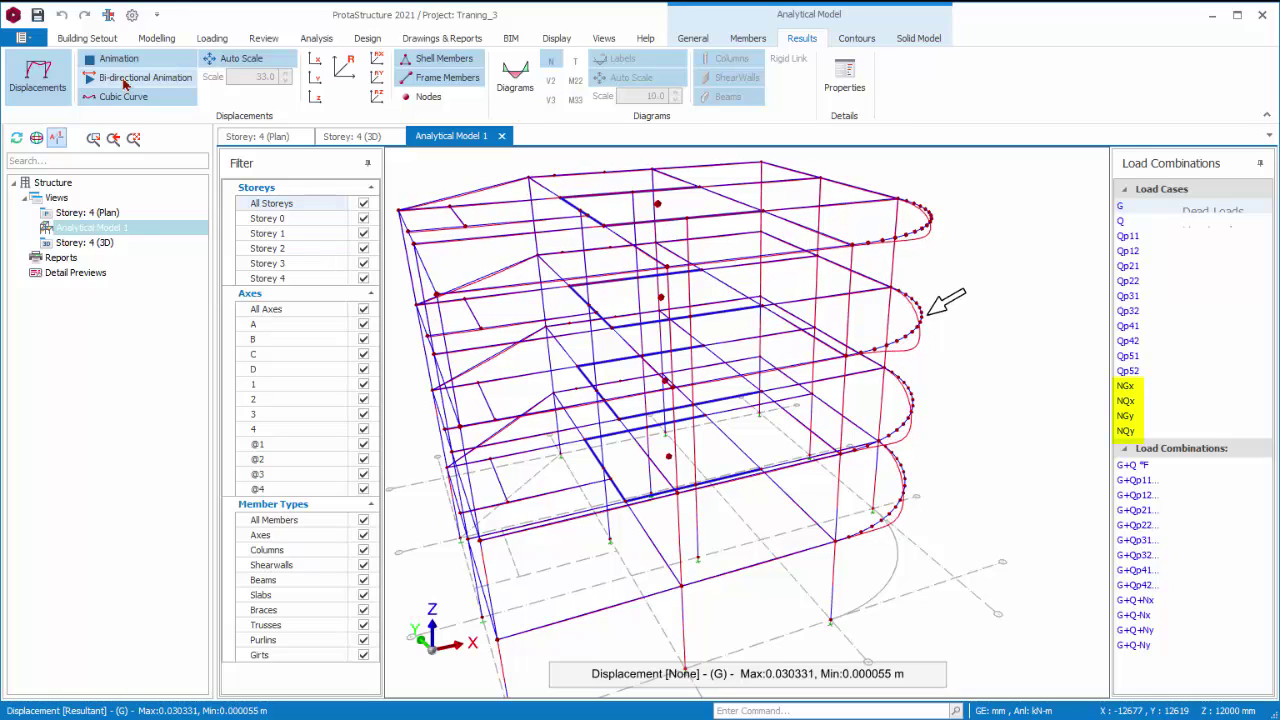
Compare the NGx and NGy deformed shapes, finishing back on the NGx load case.
left_click(1127, 387)
middle_click_drag(937, 469, 995, 515)
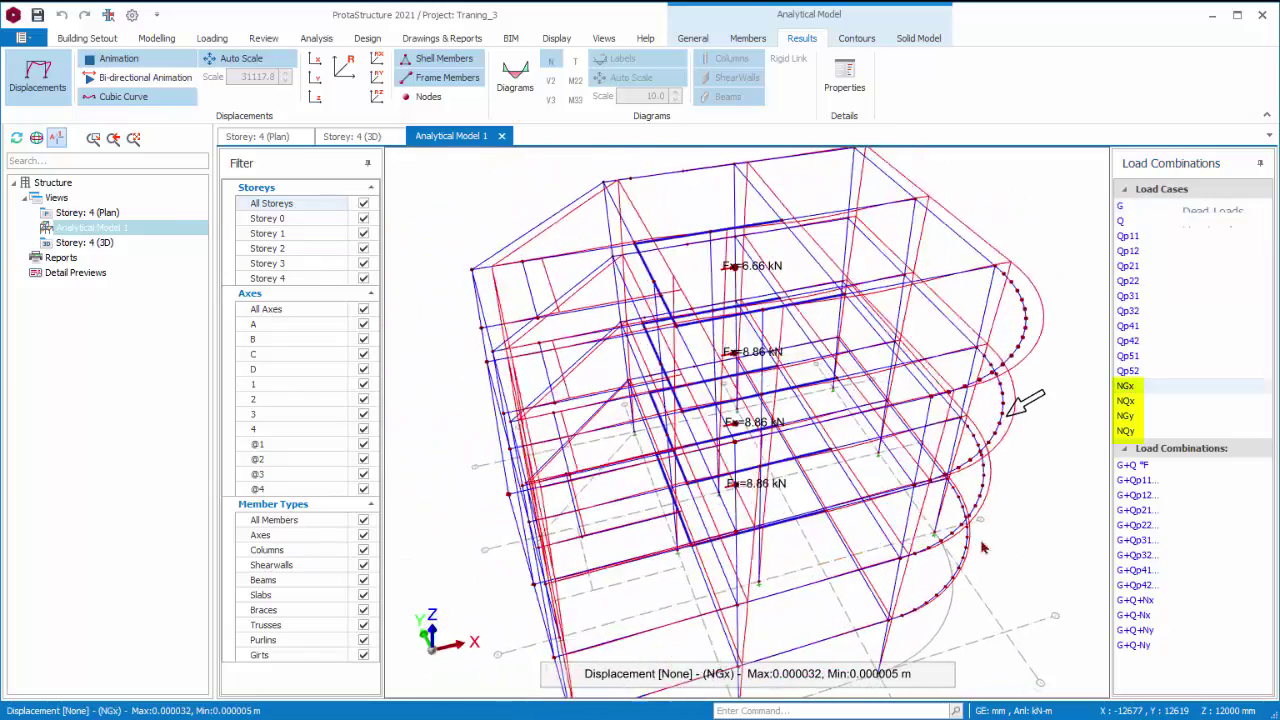
left_click(1126, 430)
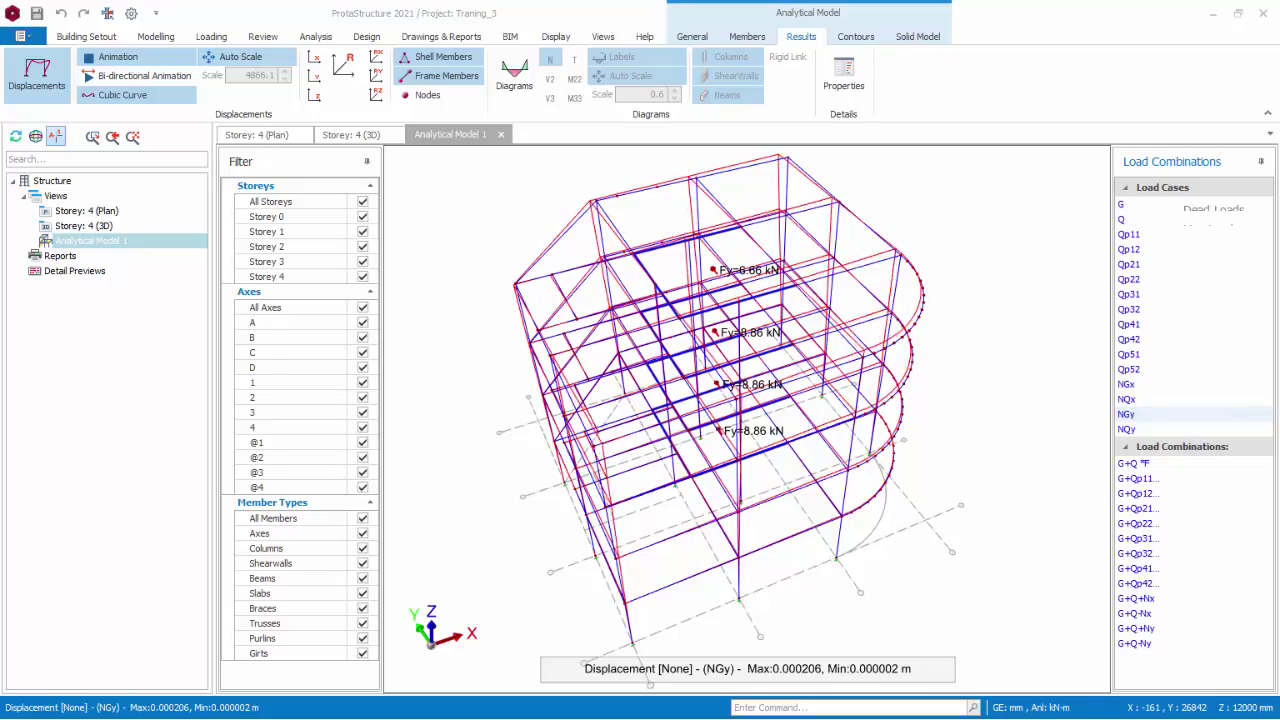
key("Up")
key("Up")
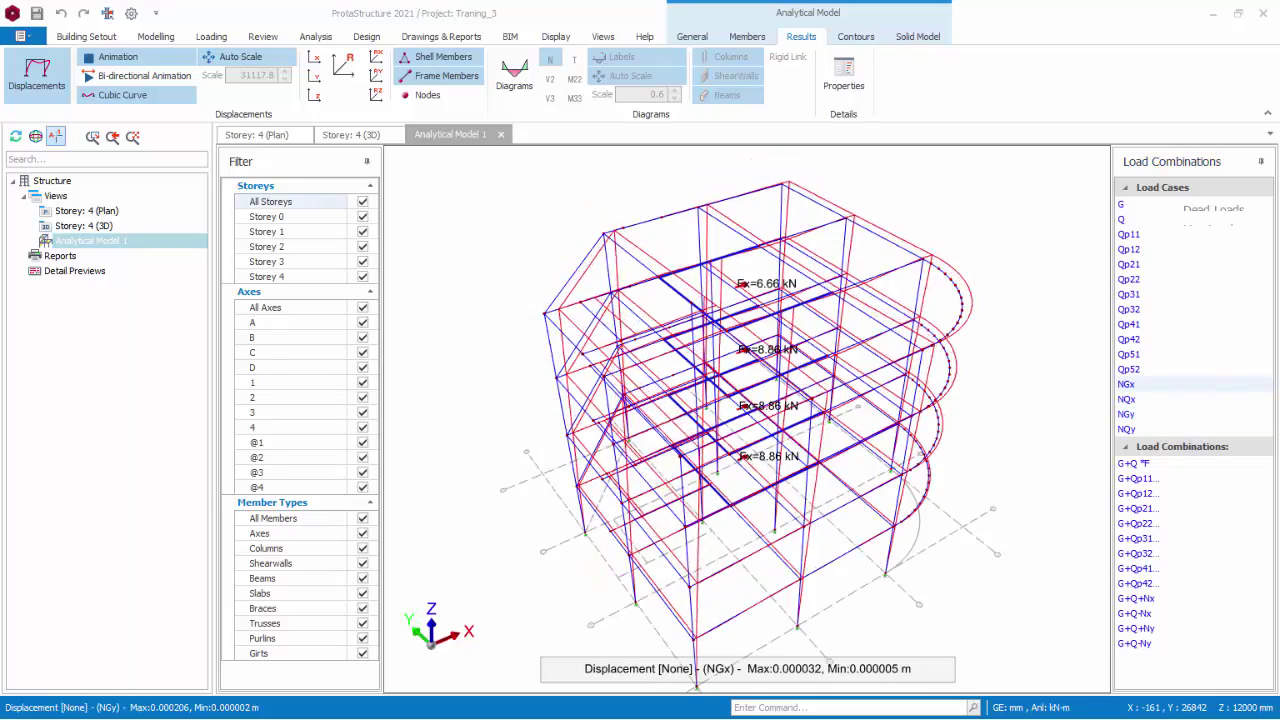
Hide the deformed shape and show dead load G axial force diagrams on the columns.
left_click(48, 90)
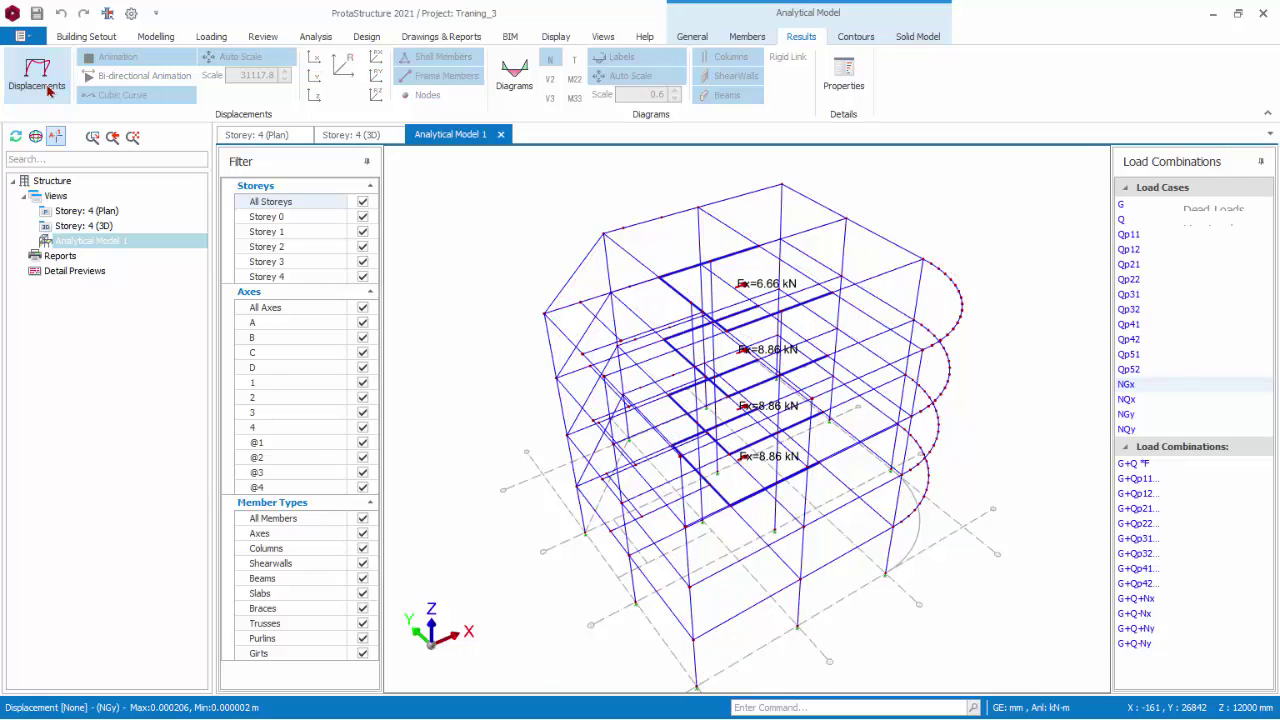
left_click(1122, 208)
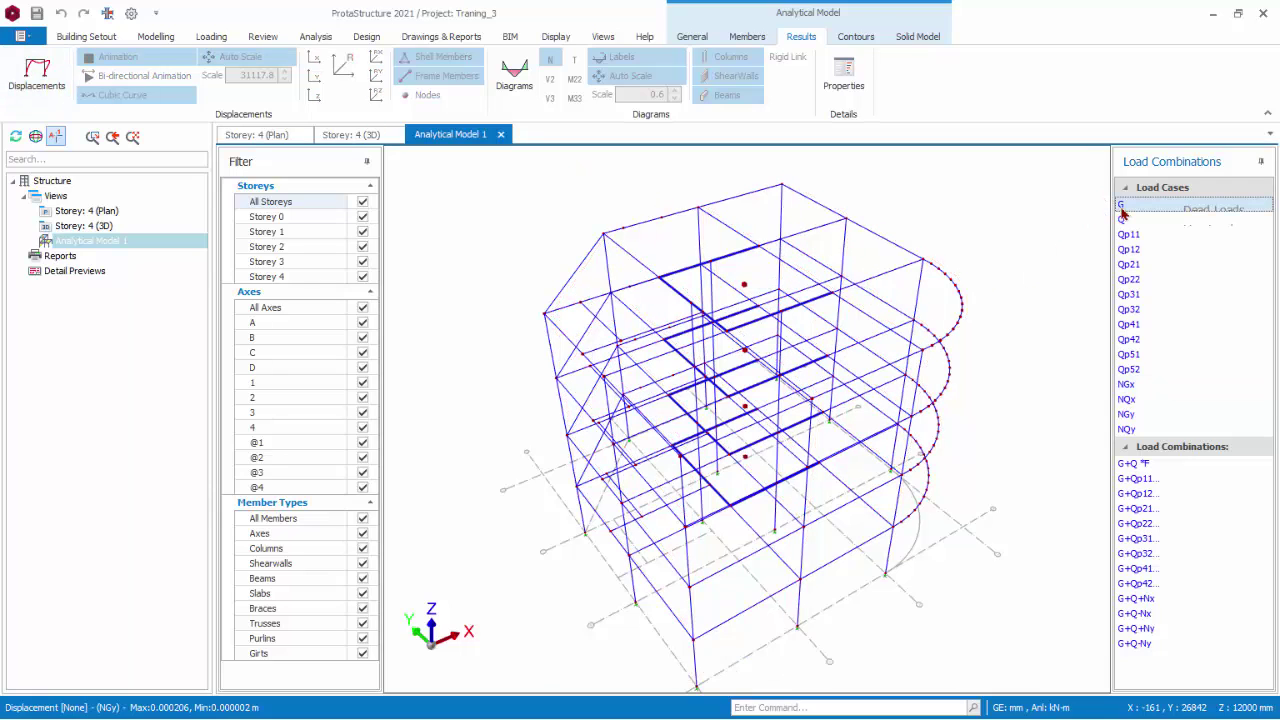
left_click(510, 80)
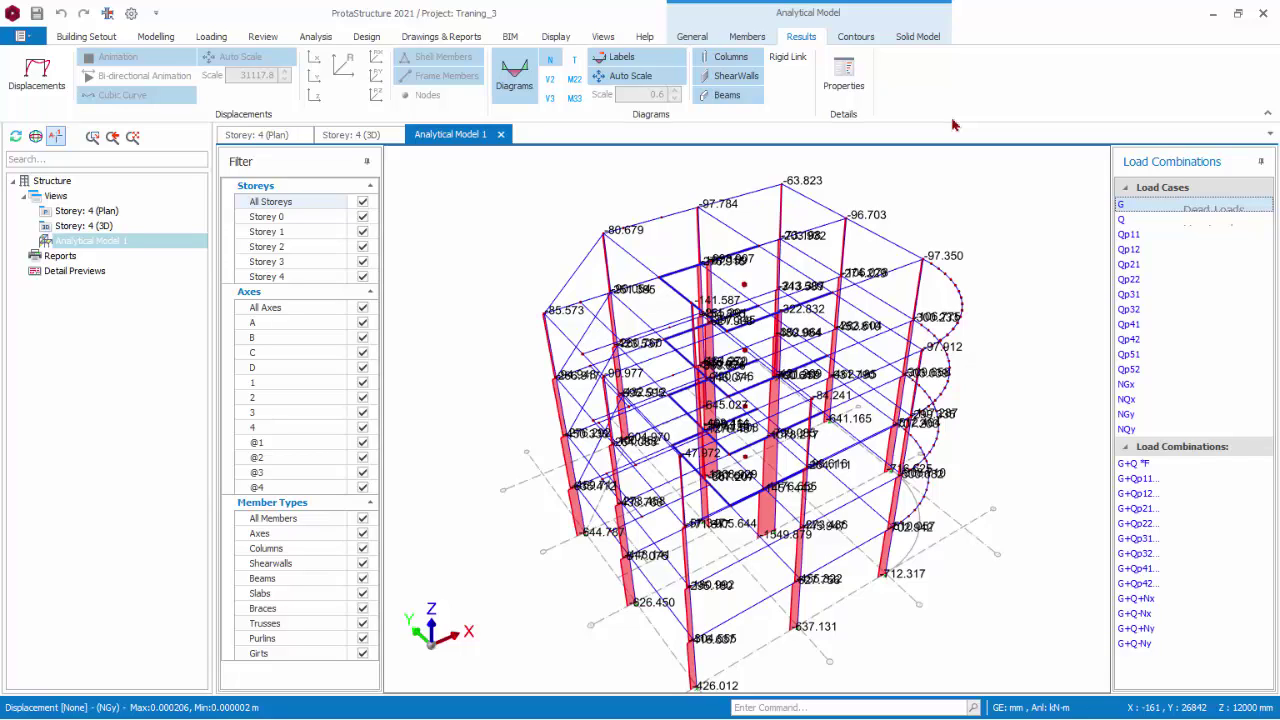
Filter the model to show only Storey 4 instead of all storeys.
left_click(362, 202)
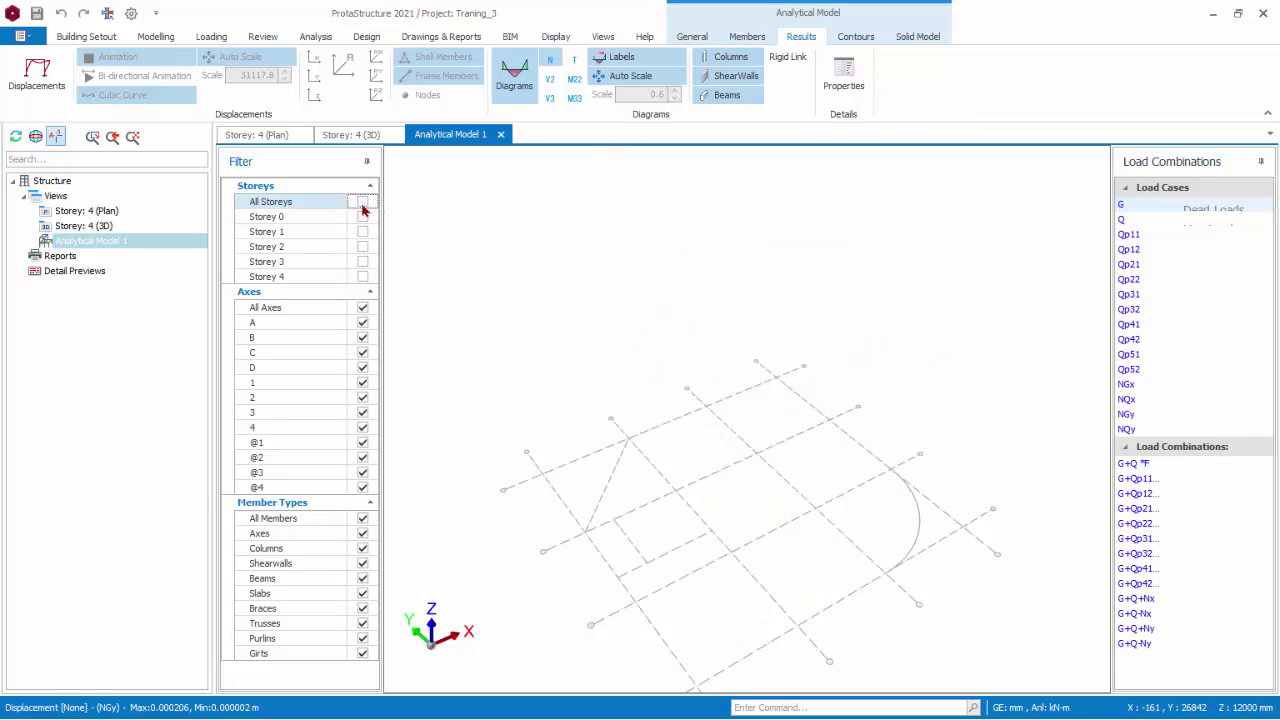
left_click(362, 276)
scroll(665, 488, "up", 3)
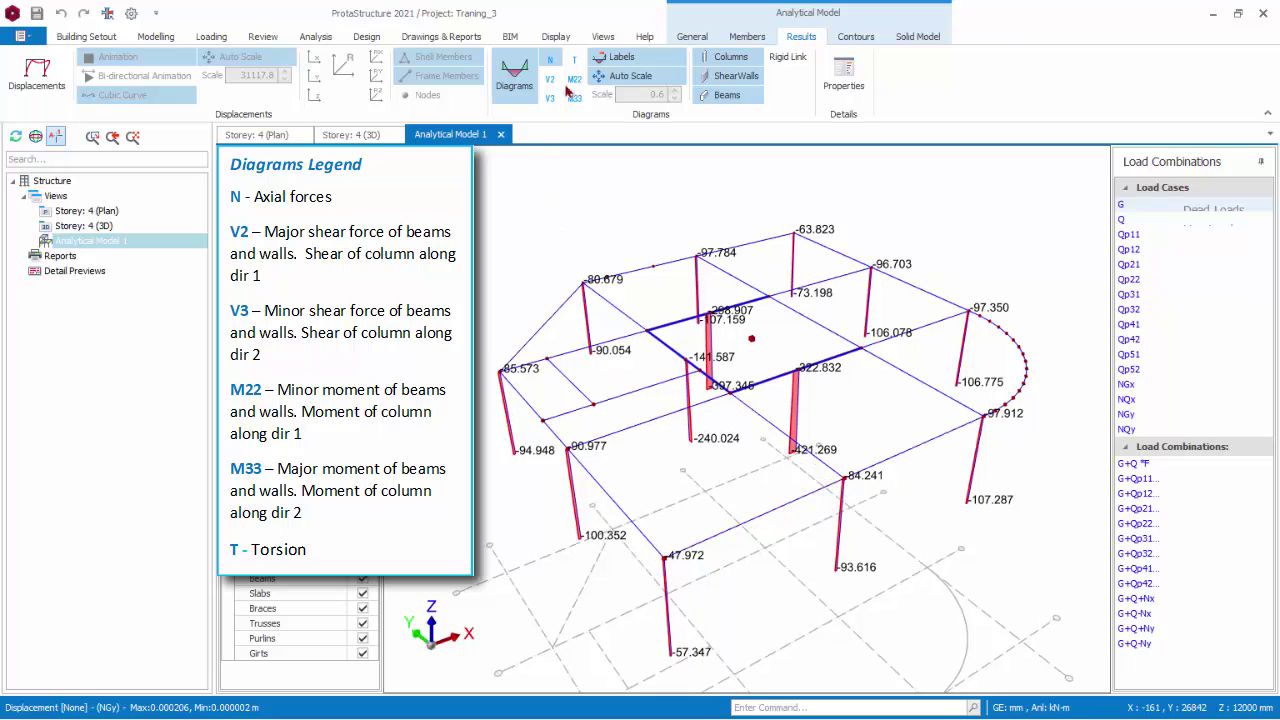
Step through V2, V3, M22 and M33 diagrams, ending on major moment M33.
left_click(550, 80)
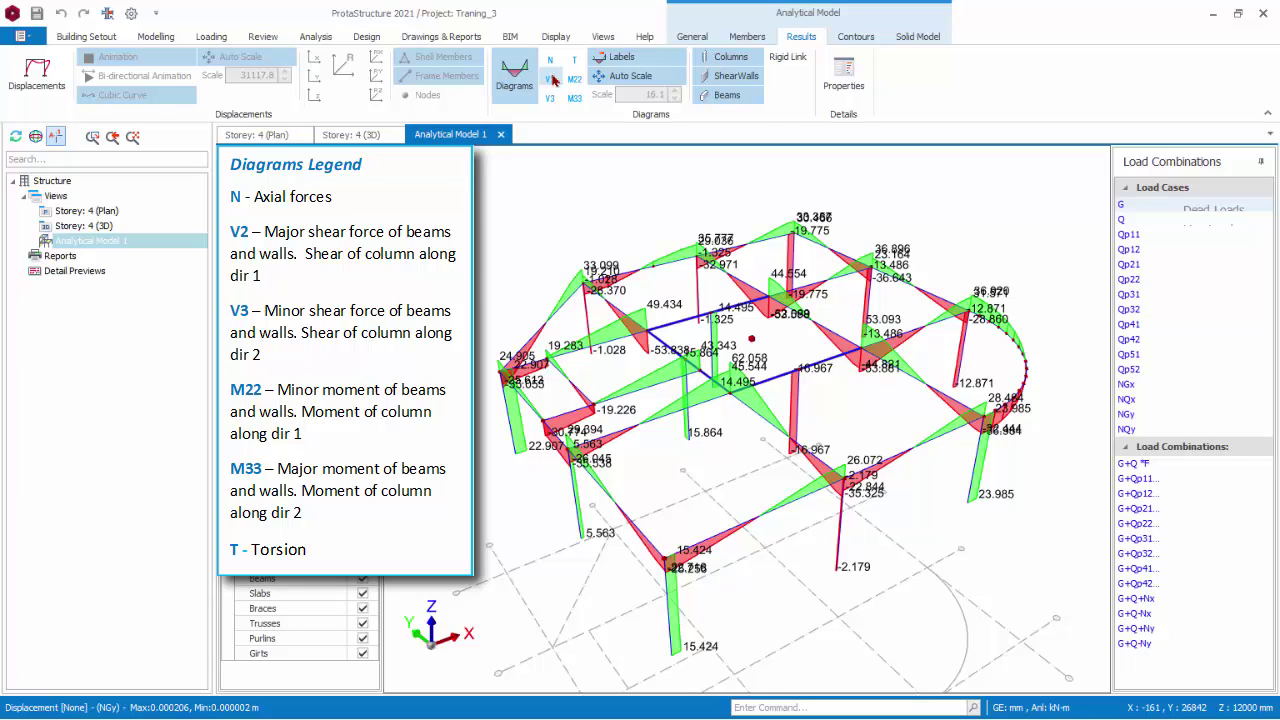
left_click(552, 98)
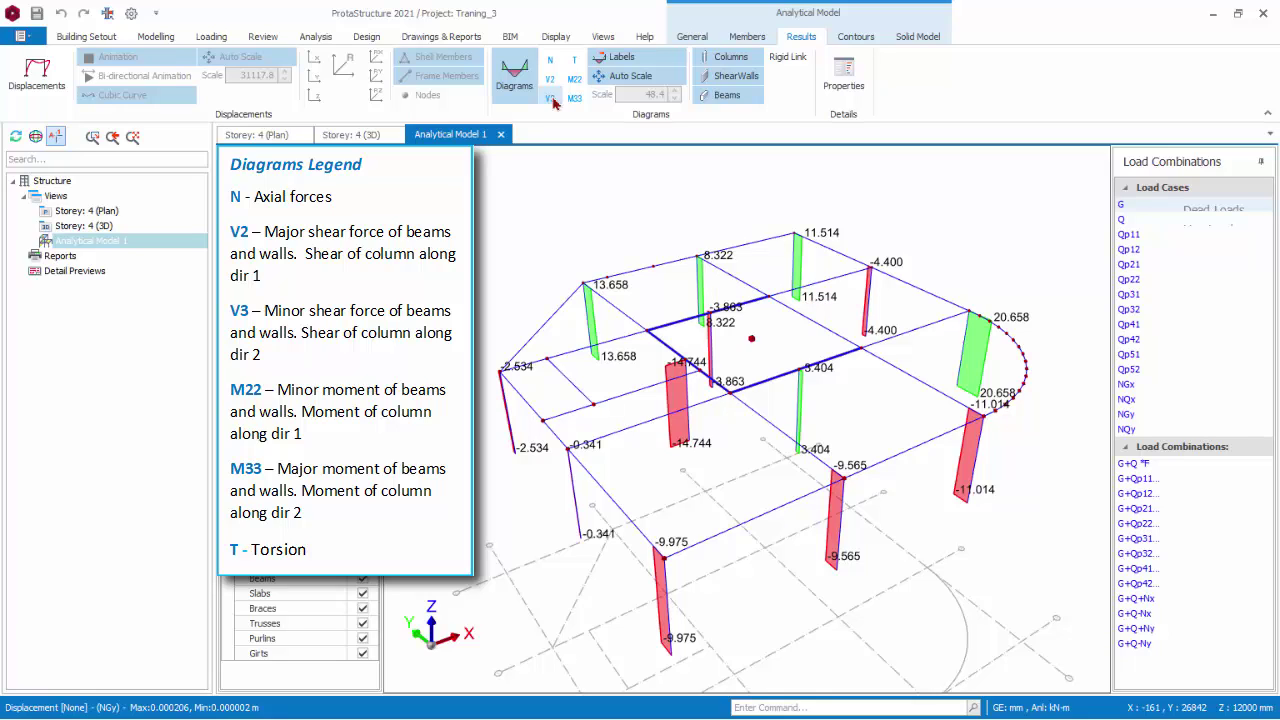
left_click(575, 82)
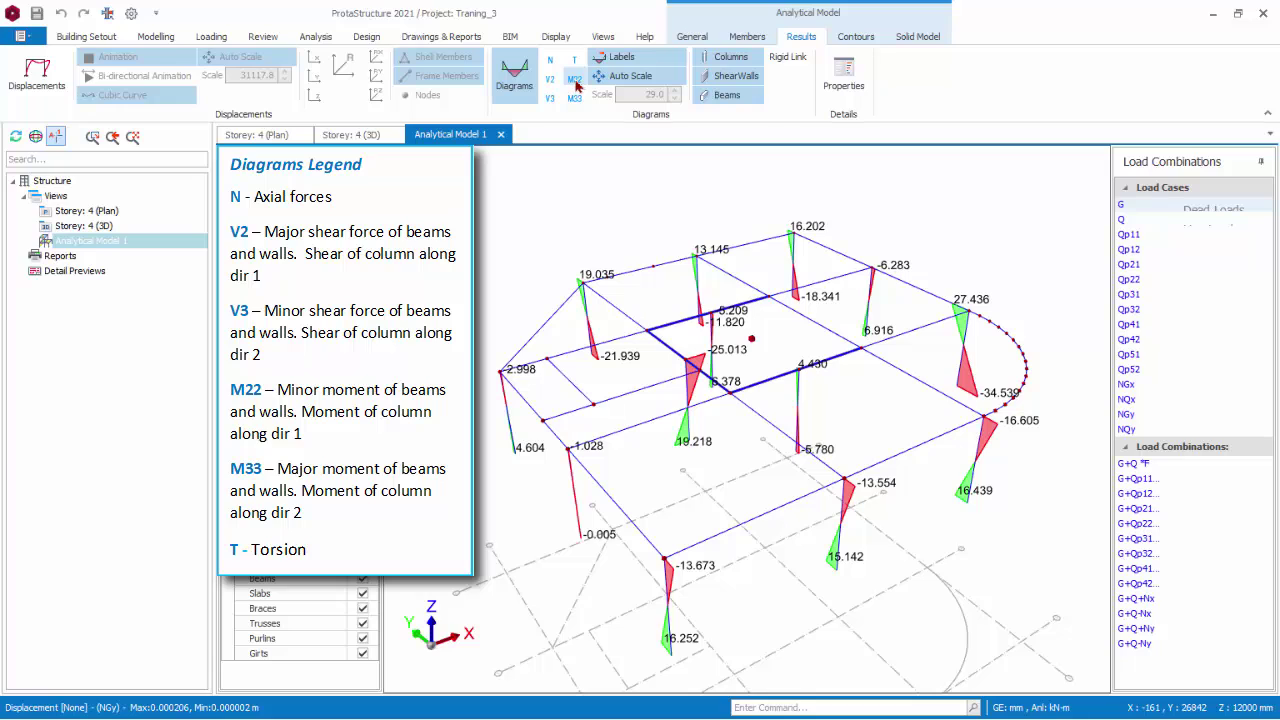
left_click(577, 99)
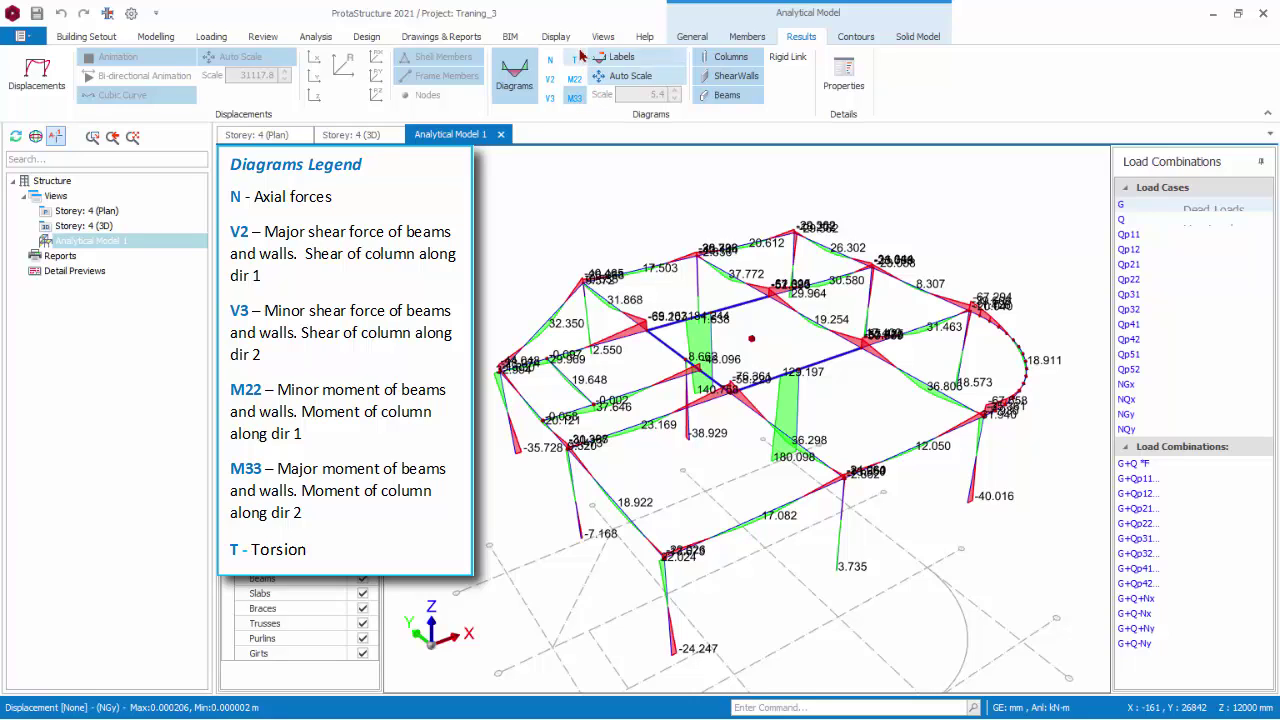
Show torsion diagrams, toggling value labels and automatic scaling off and back on.
left_click(577, 59)
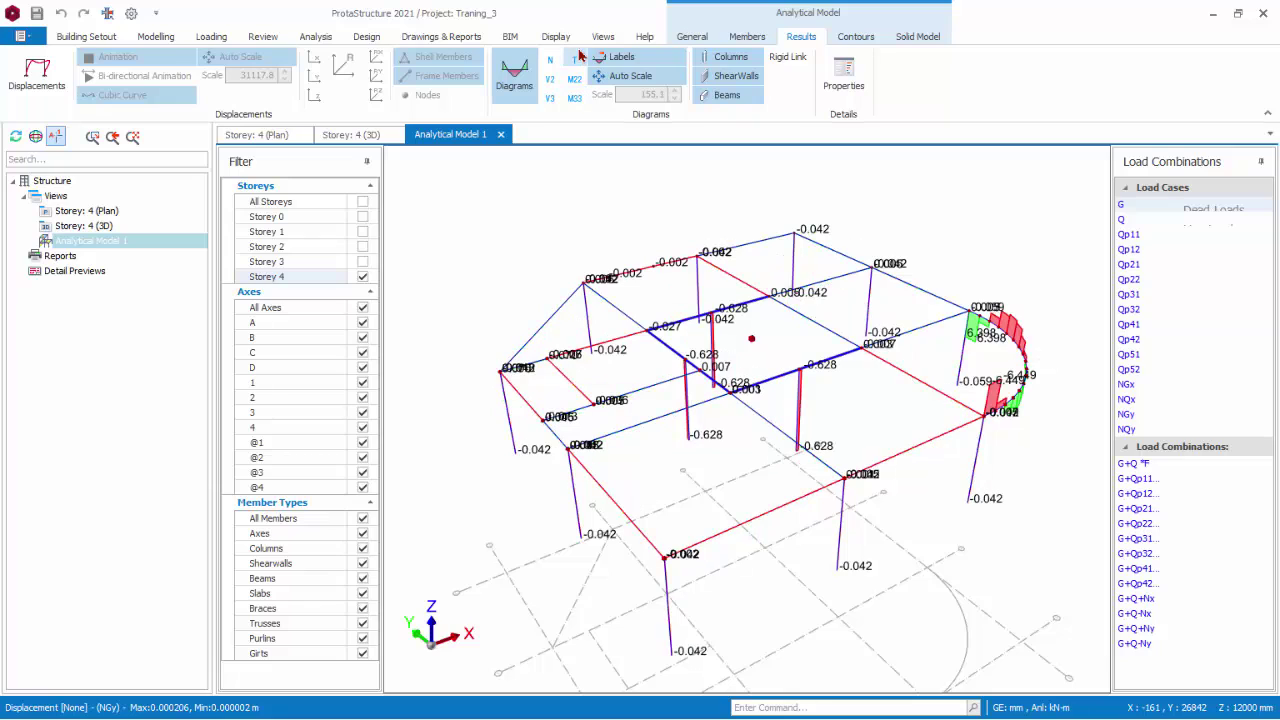
left_click(634, 62)
left_click(634, 62)
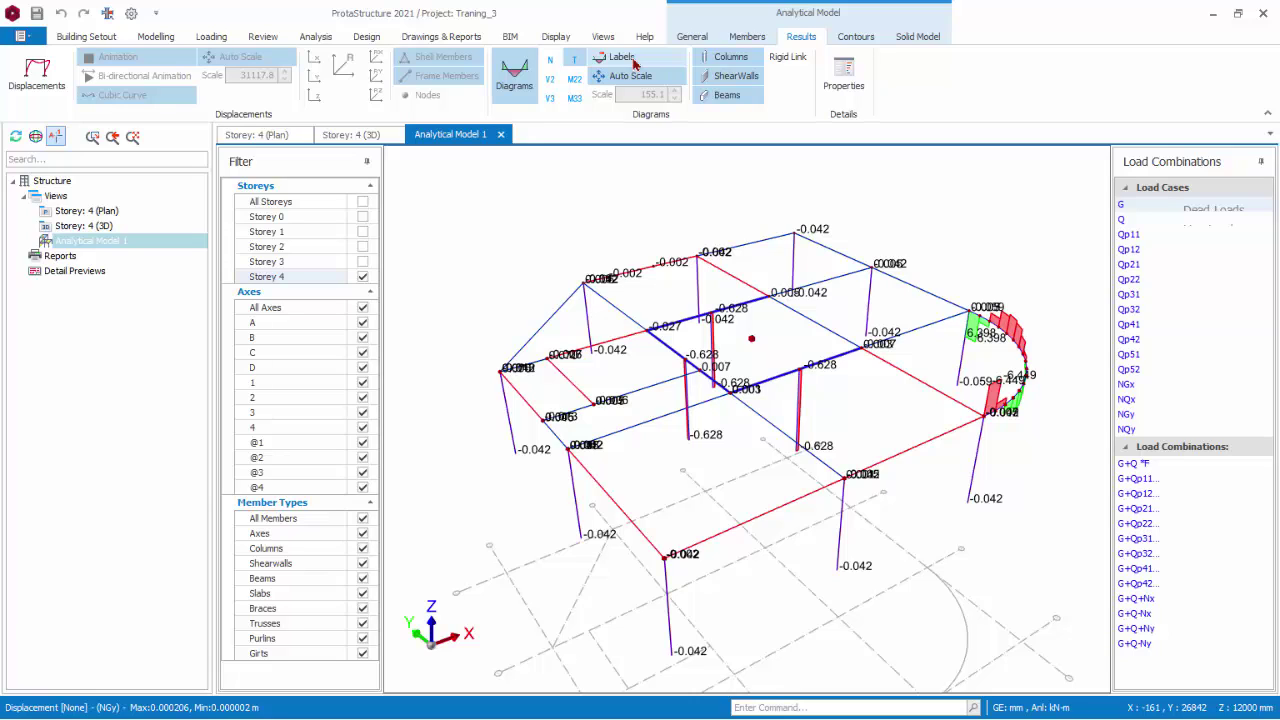
left_click(637, 76)
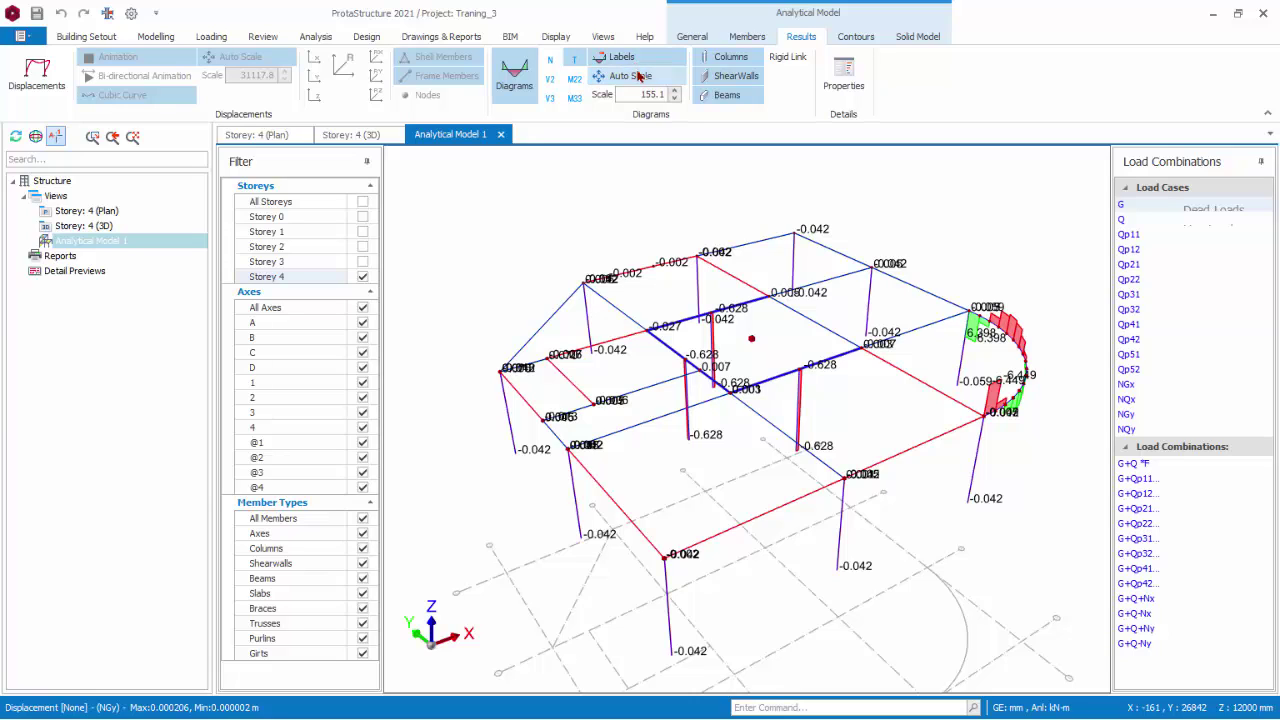
left_click(637, 77)
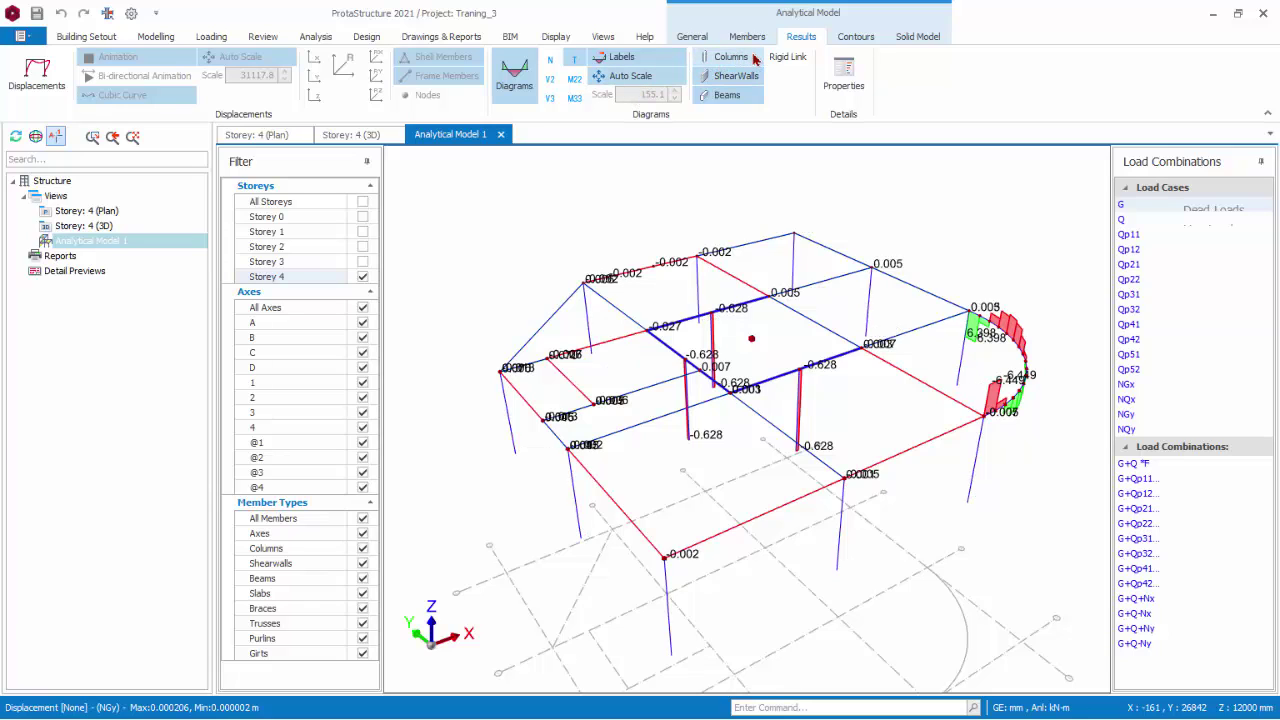
Toggle the force diagrams on columns, shear walls and beams.
left_click(755, 60)
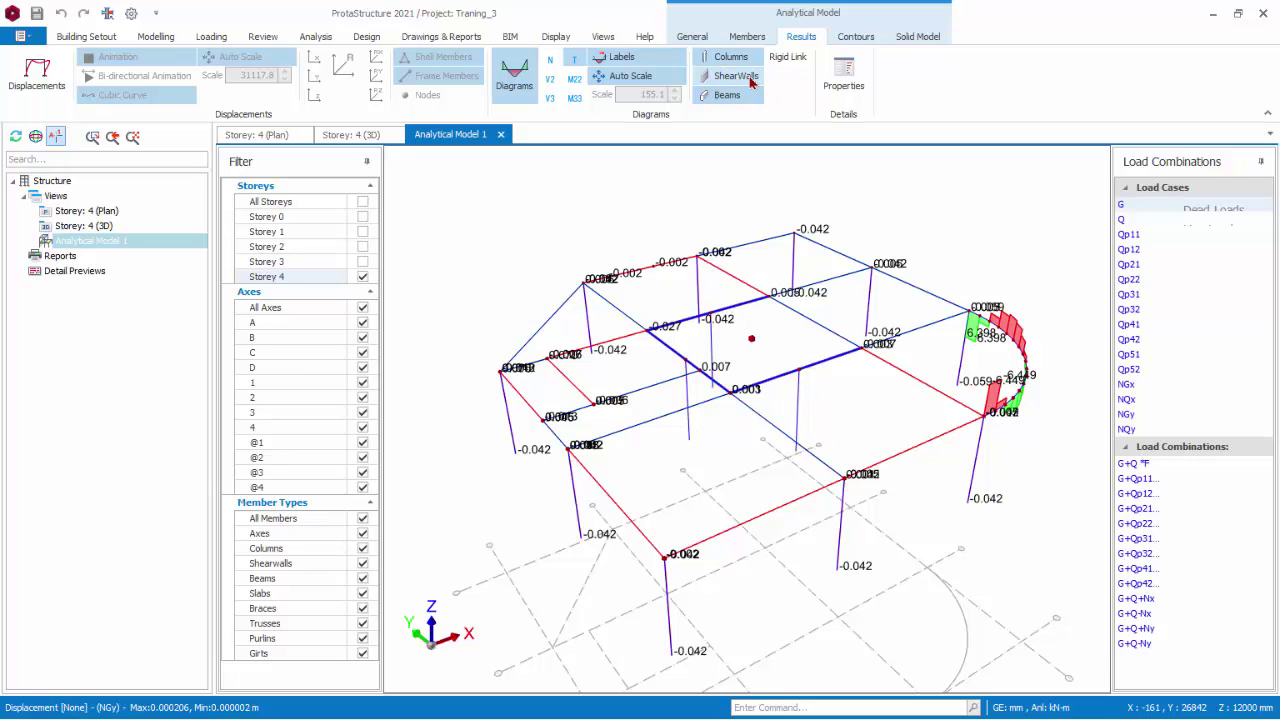
left_click(752, 78)
left_click(749, 96)
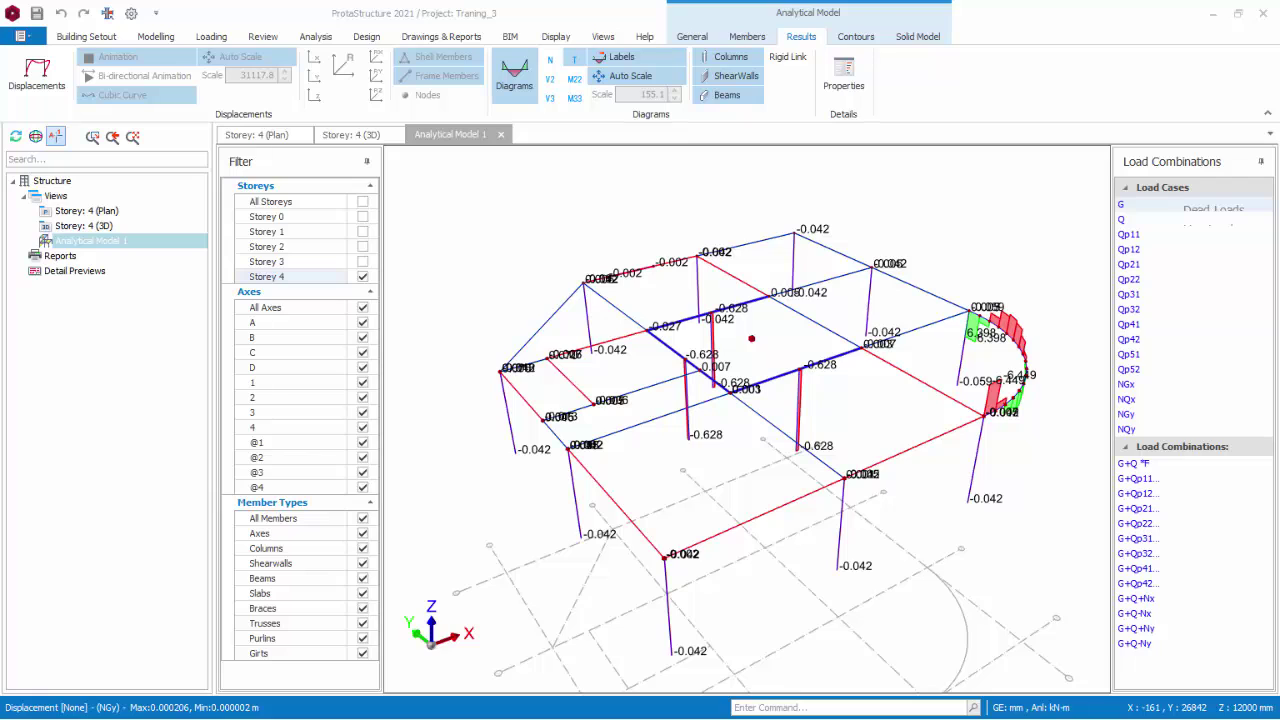
left_click(574, 98)
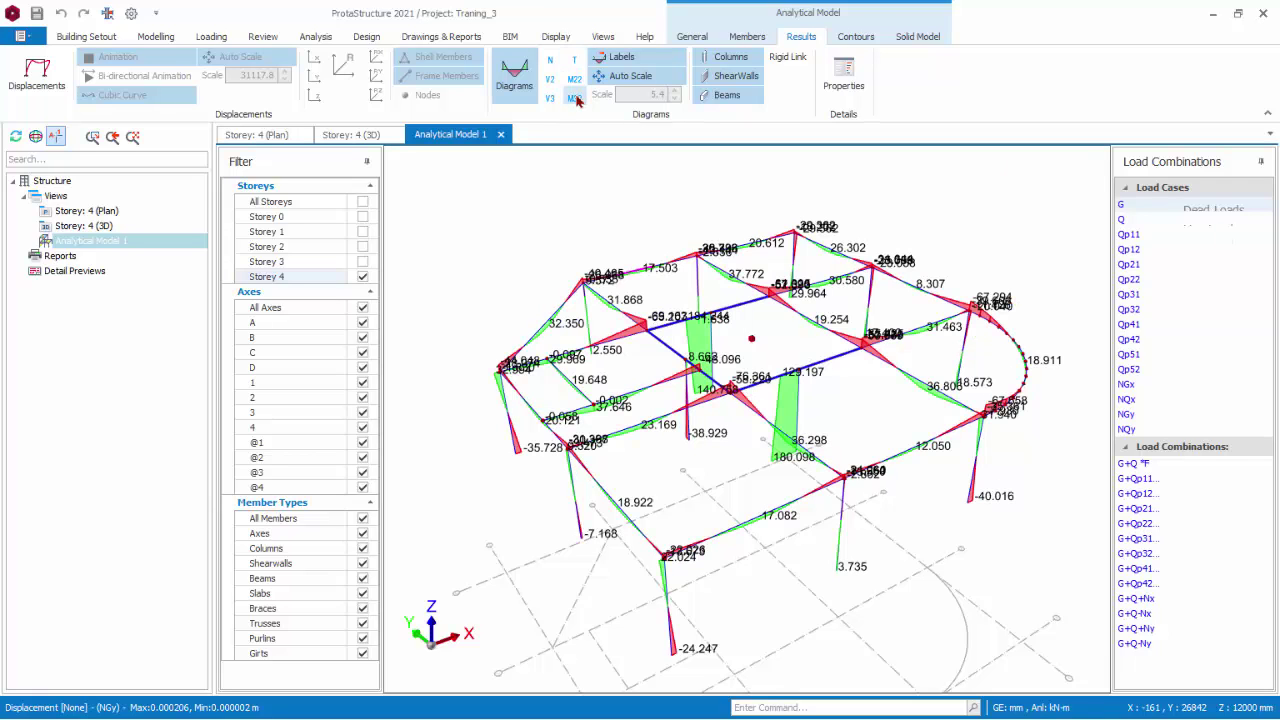
left_click(844, 75)
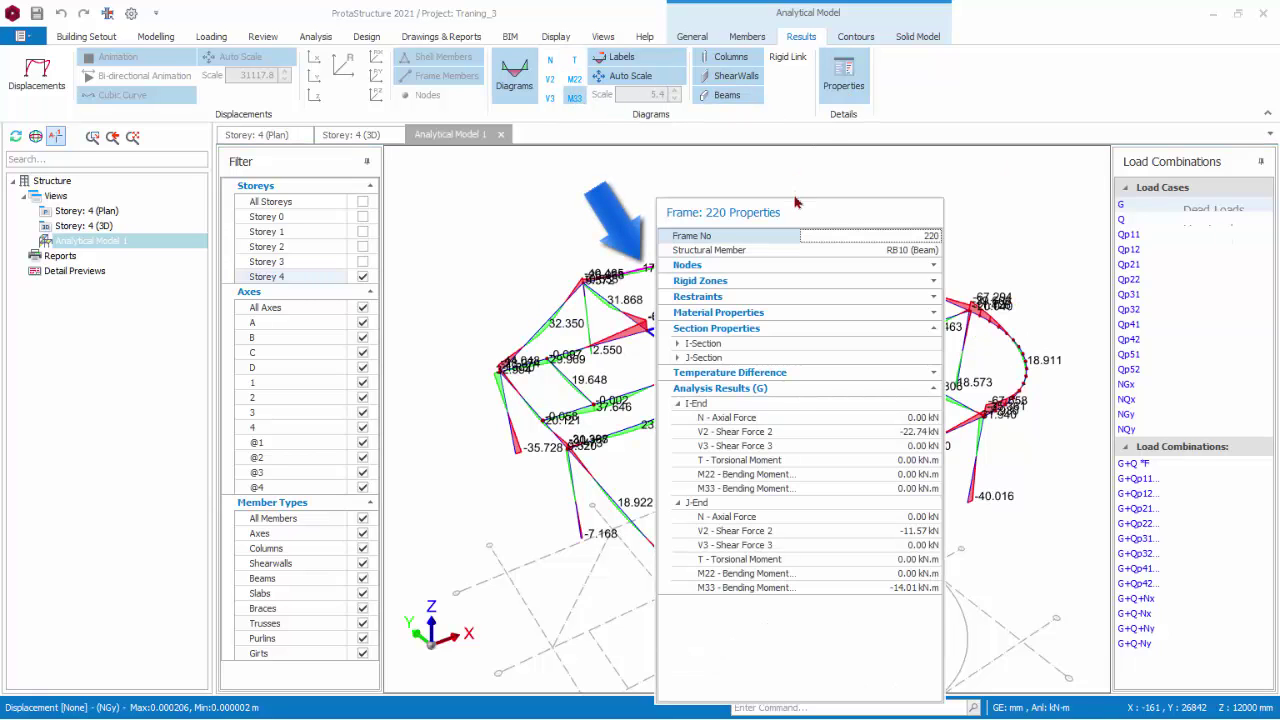
left_click_drag(793, 210, 943, 163)
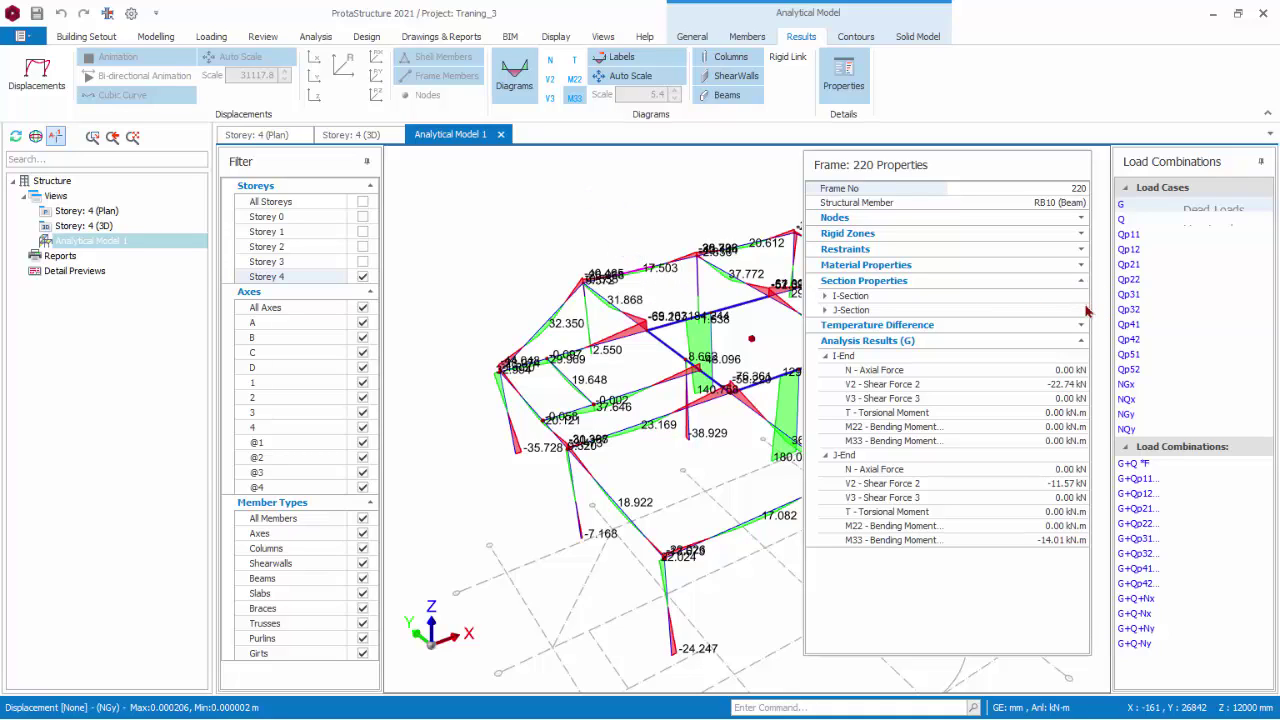
left_click(824, 297)
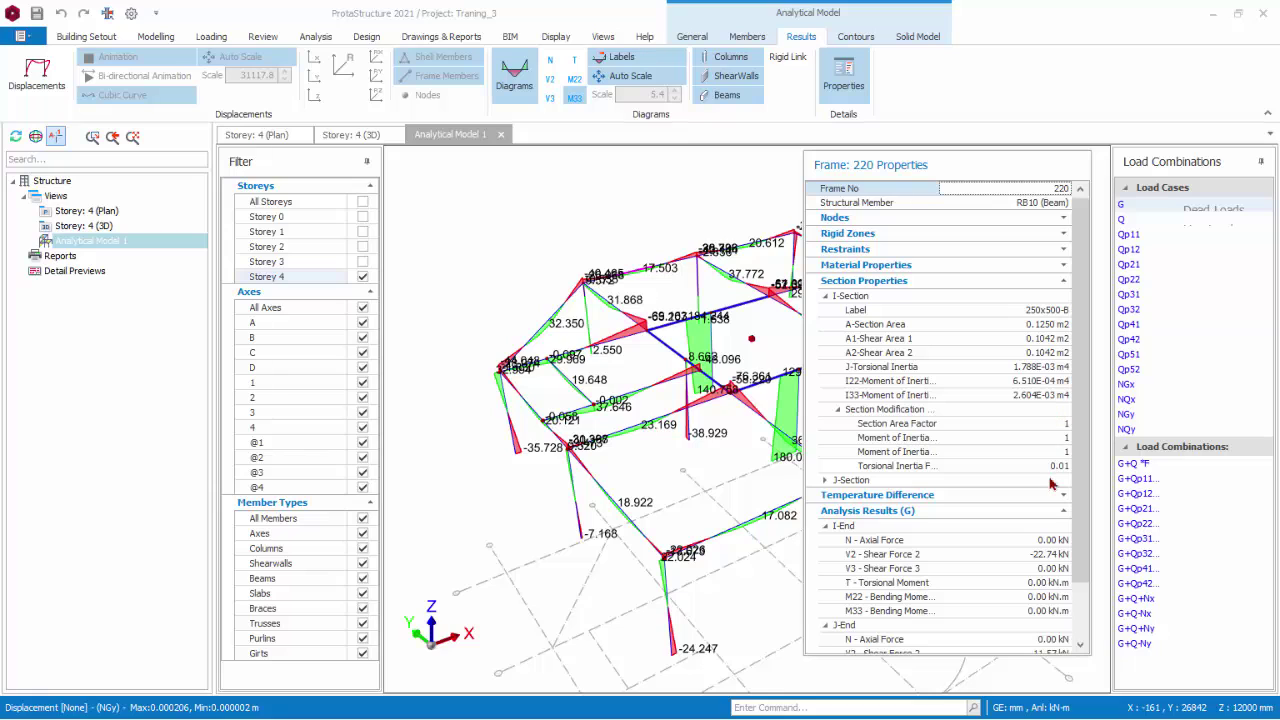
left_click(849, 88)
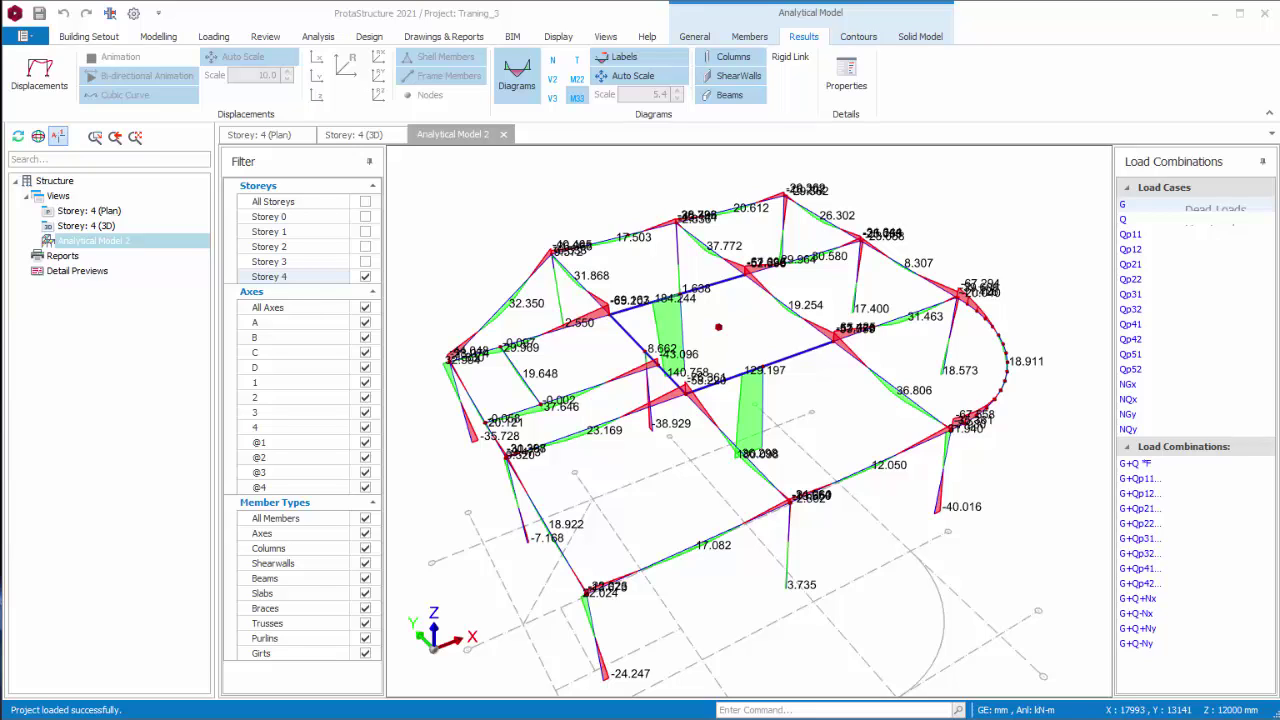
Show NGx axial force (N) diagrams across all storeys.
left_click(1131, 388)
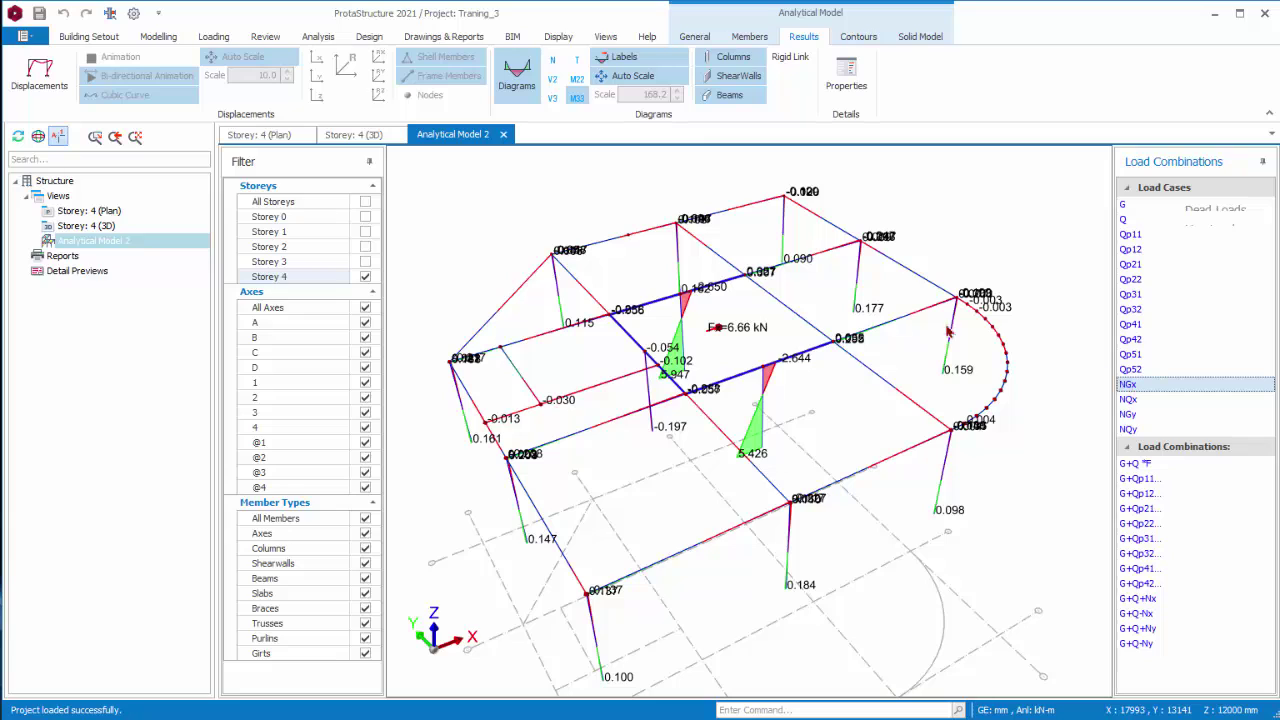
left_click(556, 61)
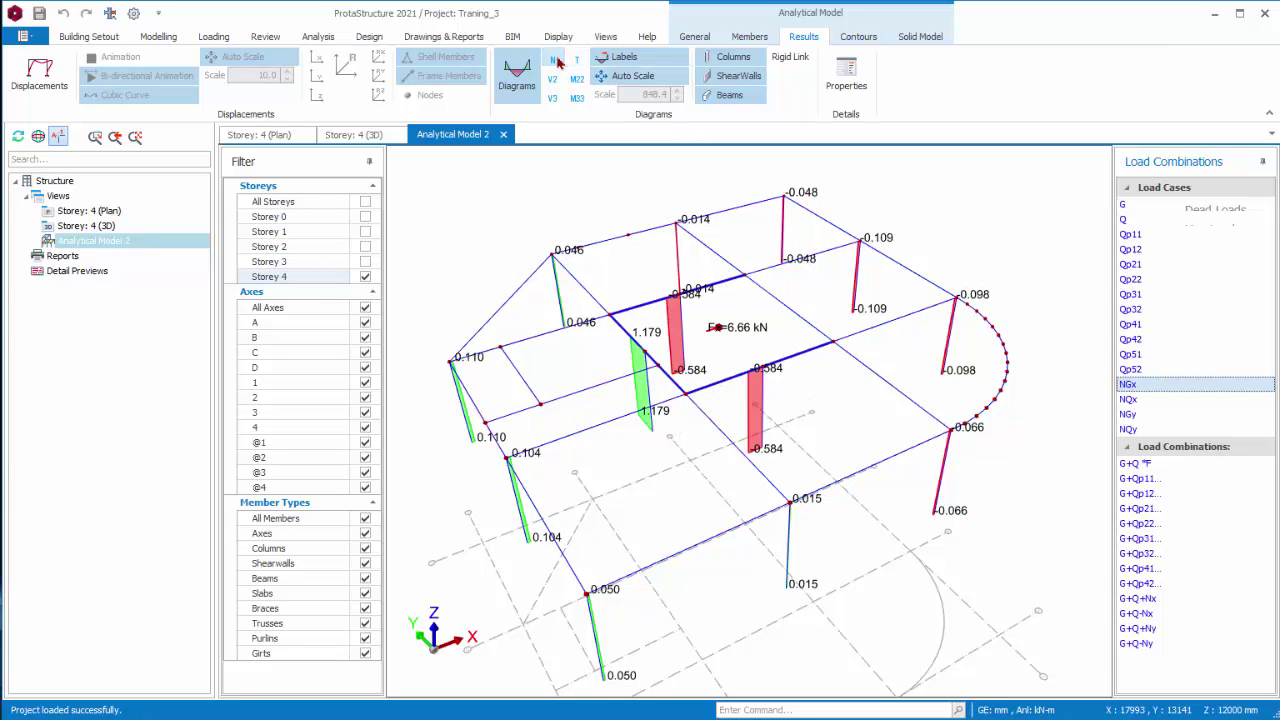
left_click(366, 202)
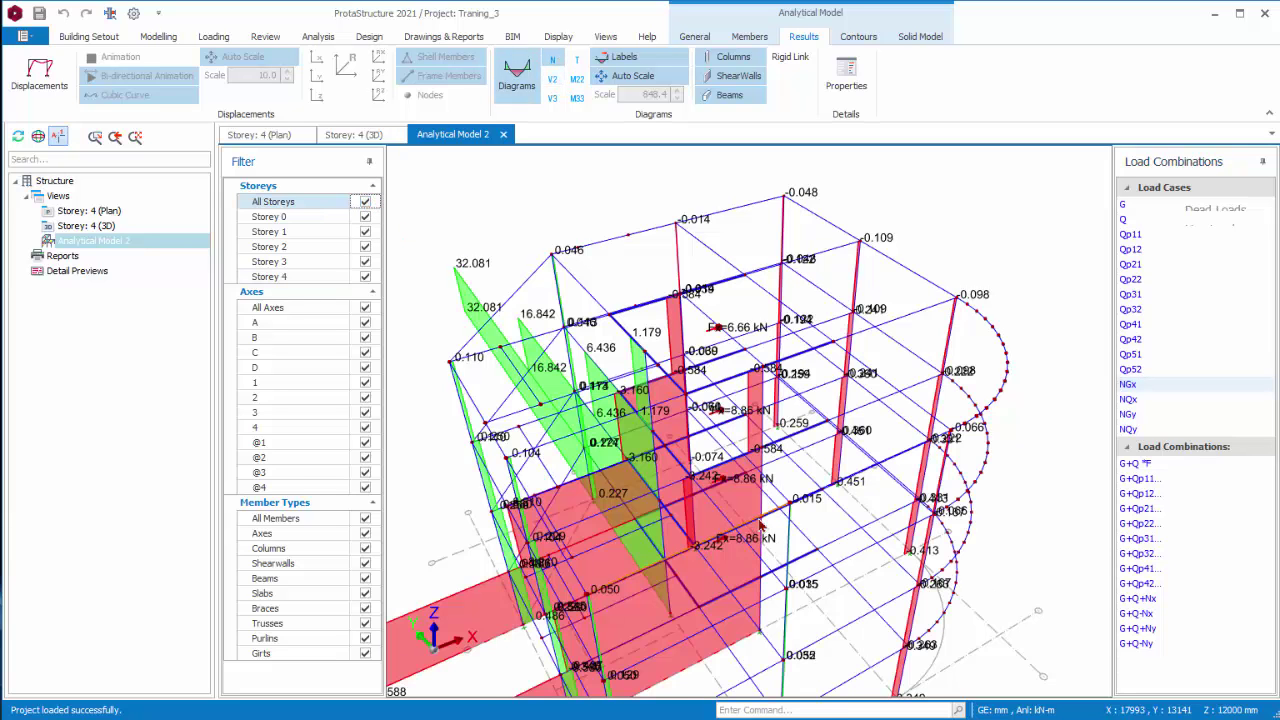
Fit the whole building in view and display the NGx deformed shape.
left_click(516, 80)
scroll(730, 548, "up", 1)
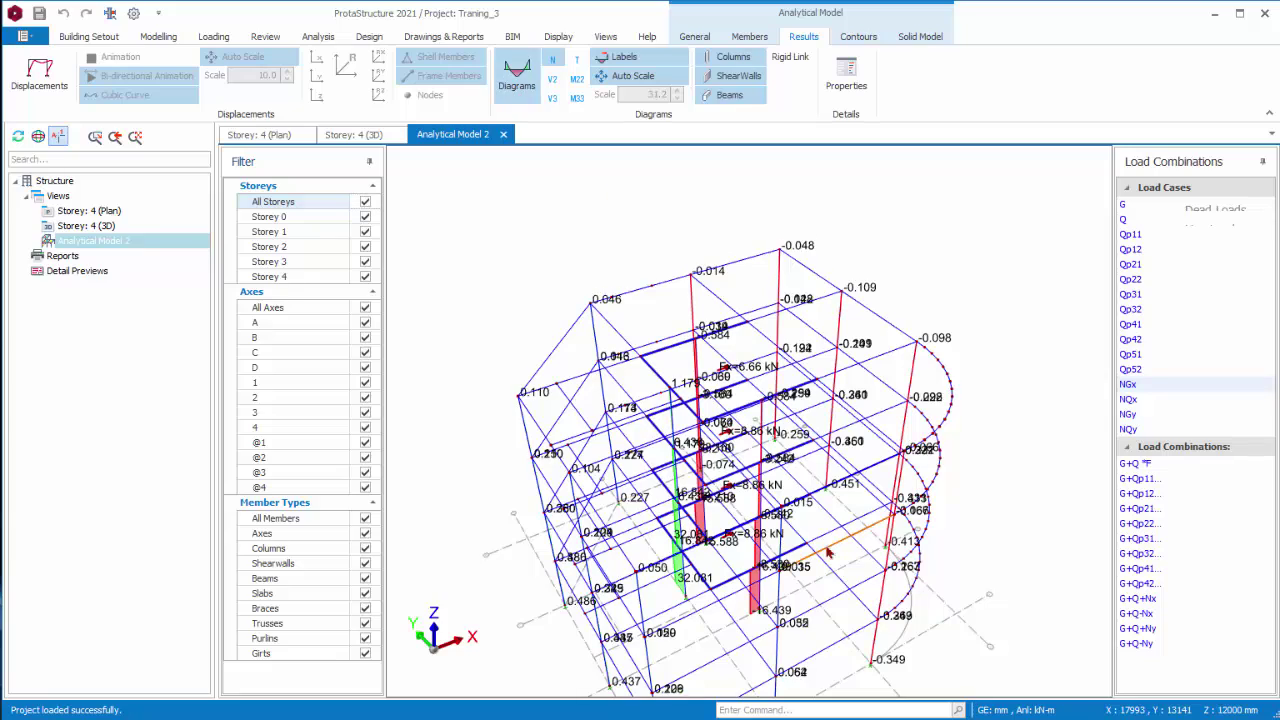
scroll(730, 548, "up", 1)
scroll(730, 548, "up", 2)
scroll(730, 548, "up", 1)
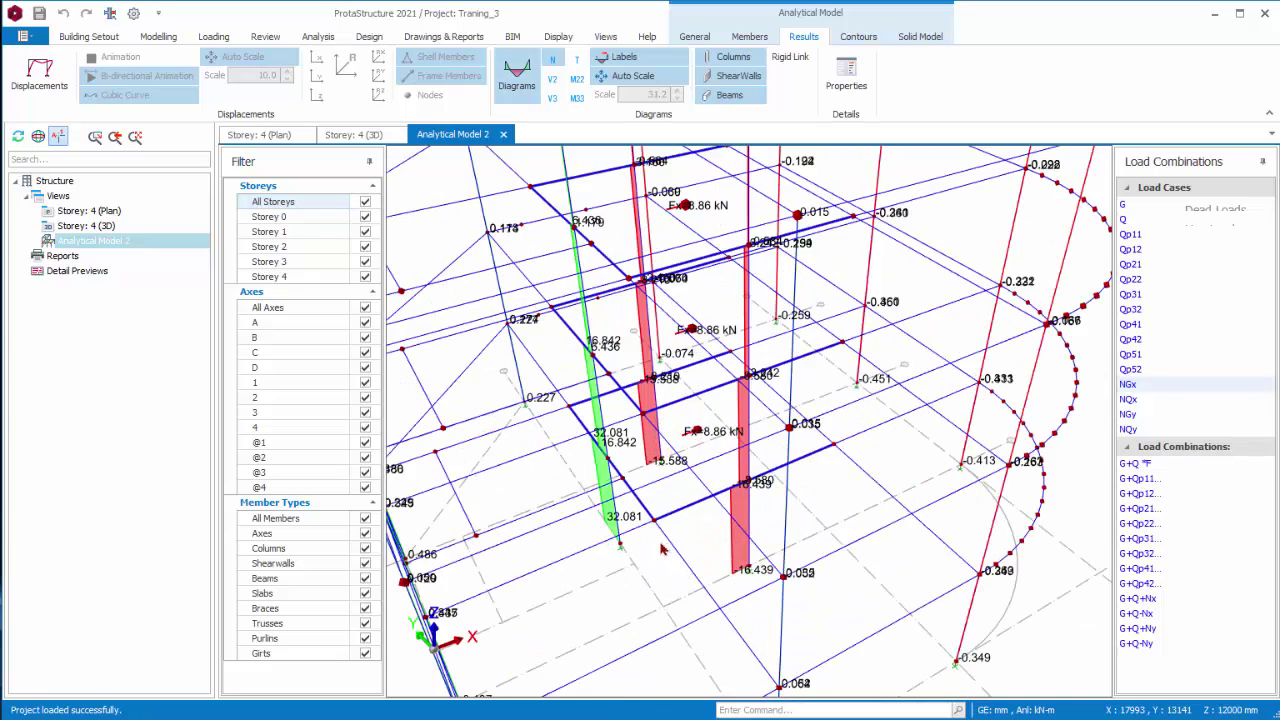
scroll(662, 548, "up", 1)
scroll(662, 548, "up", 1)
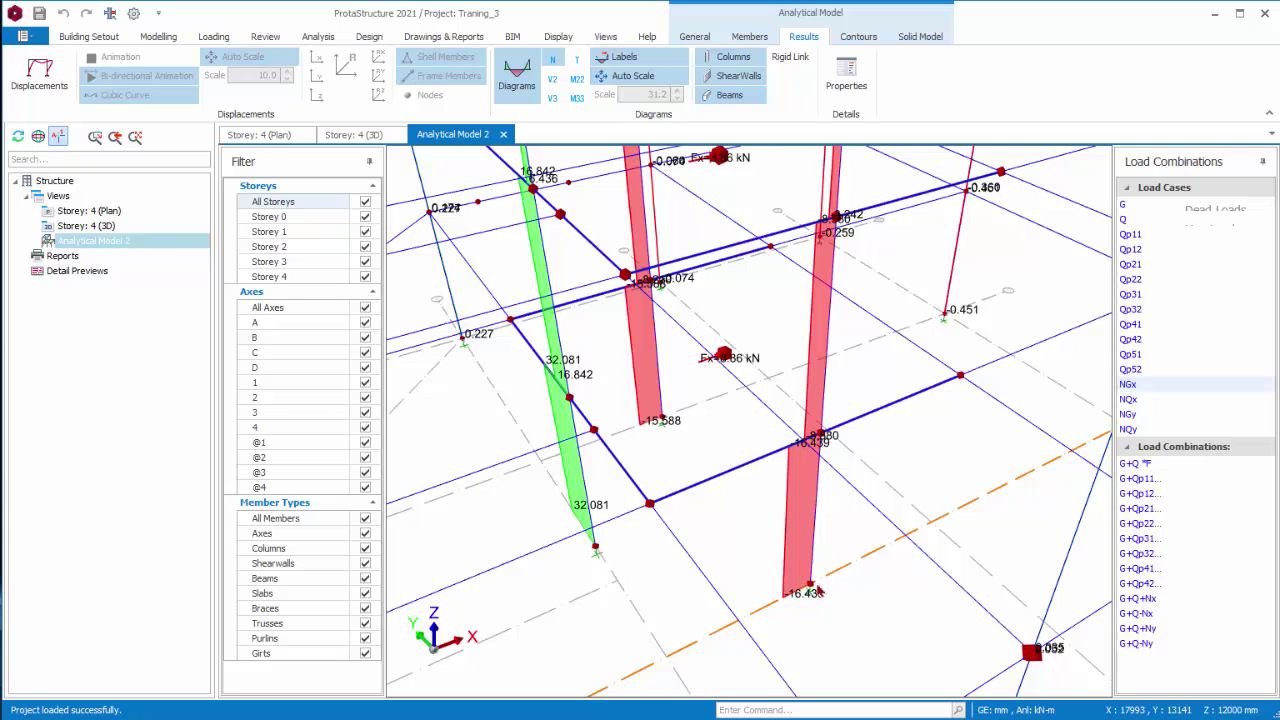
scroll(818, 592, "down", 3)
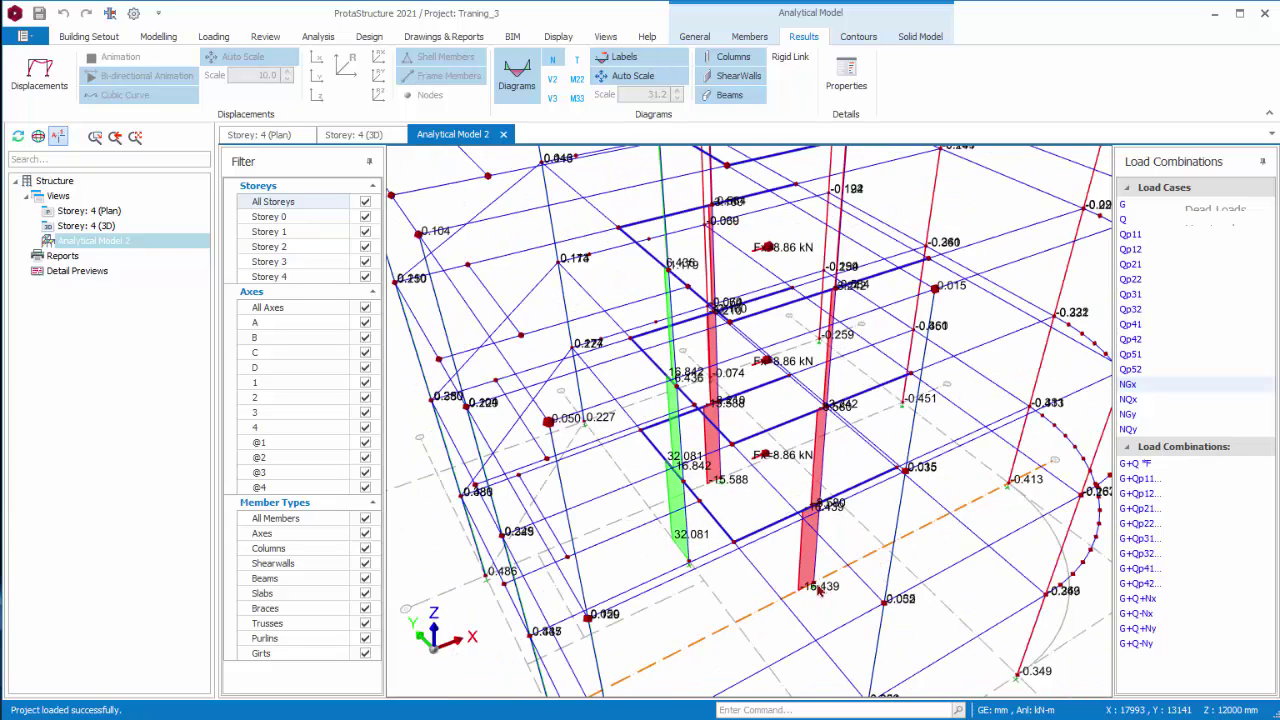
scroll(818, 592, "down", 3)
left_click(38, 88)
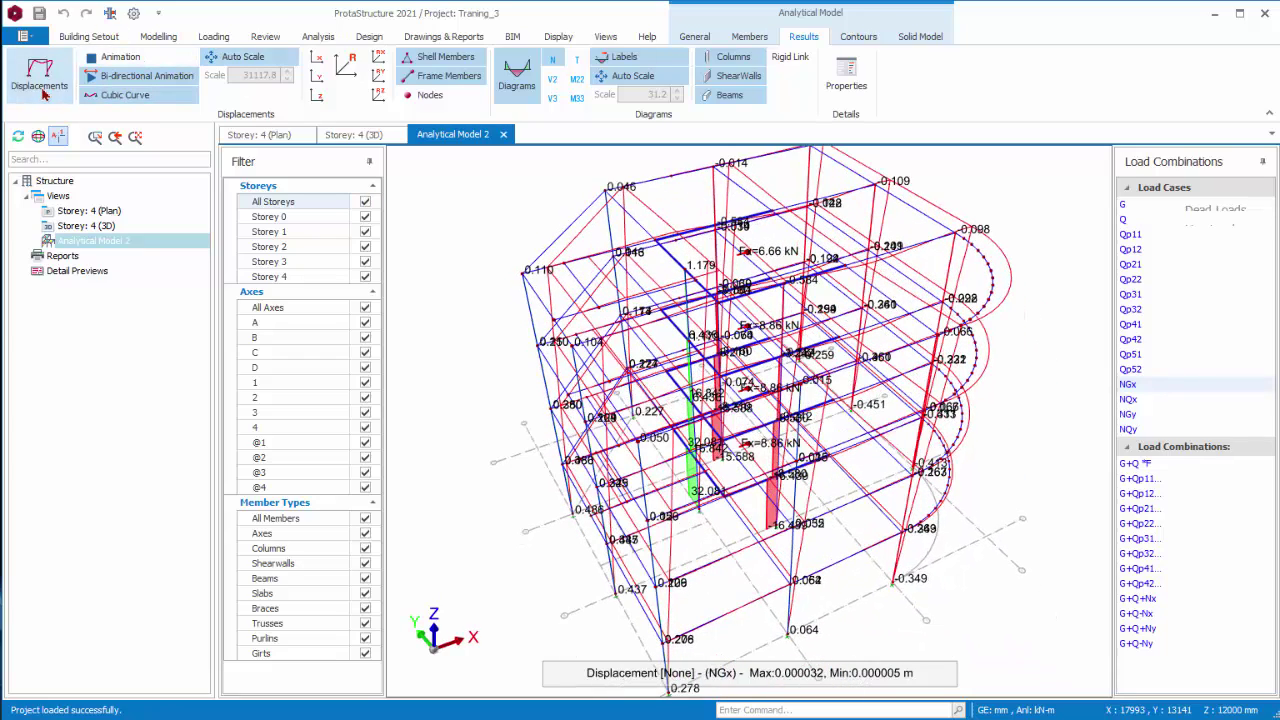
Switch to the NQy load case and hide its deformed shape, orbiting to inspect the frame.
left_click(1129, 429)
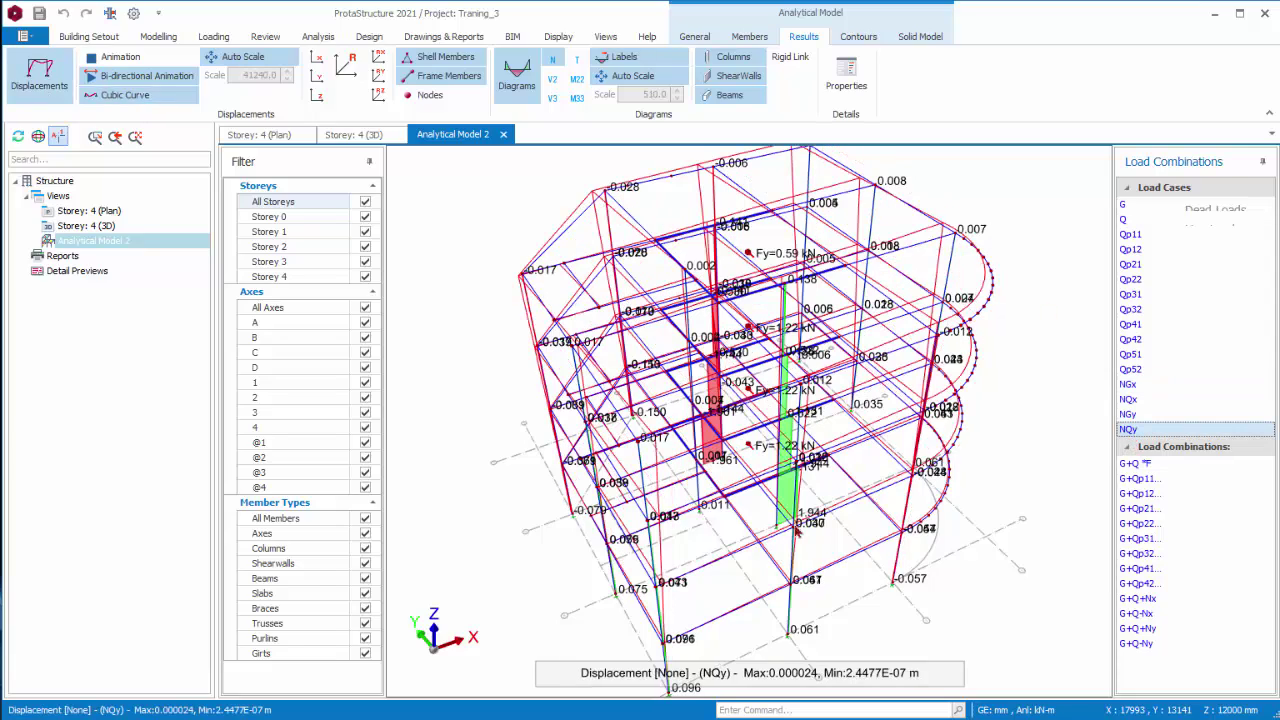
middle_click_drag(866, 596, 876, 586)
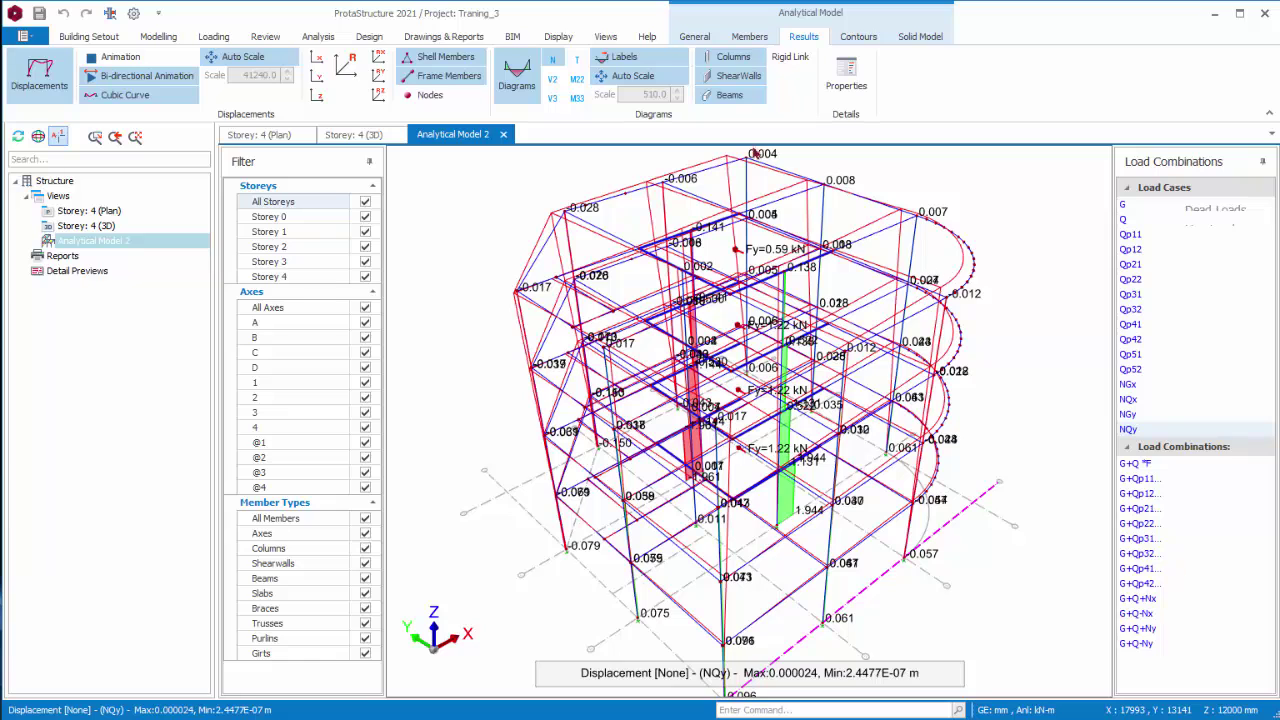
left_click(35, 85)
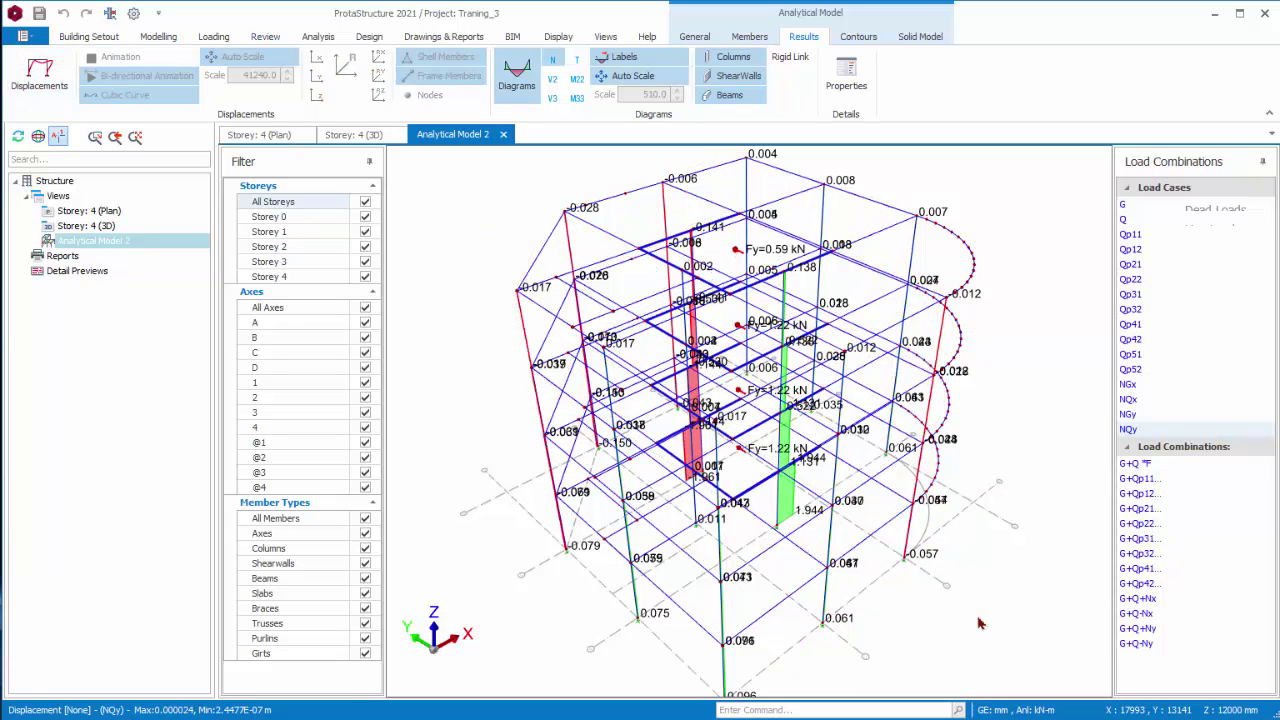
mouse_move(982, 622)
middle_mouse_down()
mouse_move(997, 590)
mouse_move(960, 585)
middle_mouse_up()
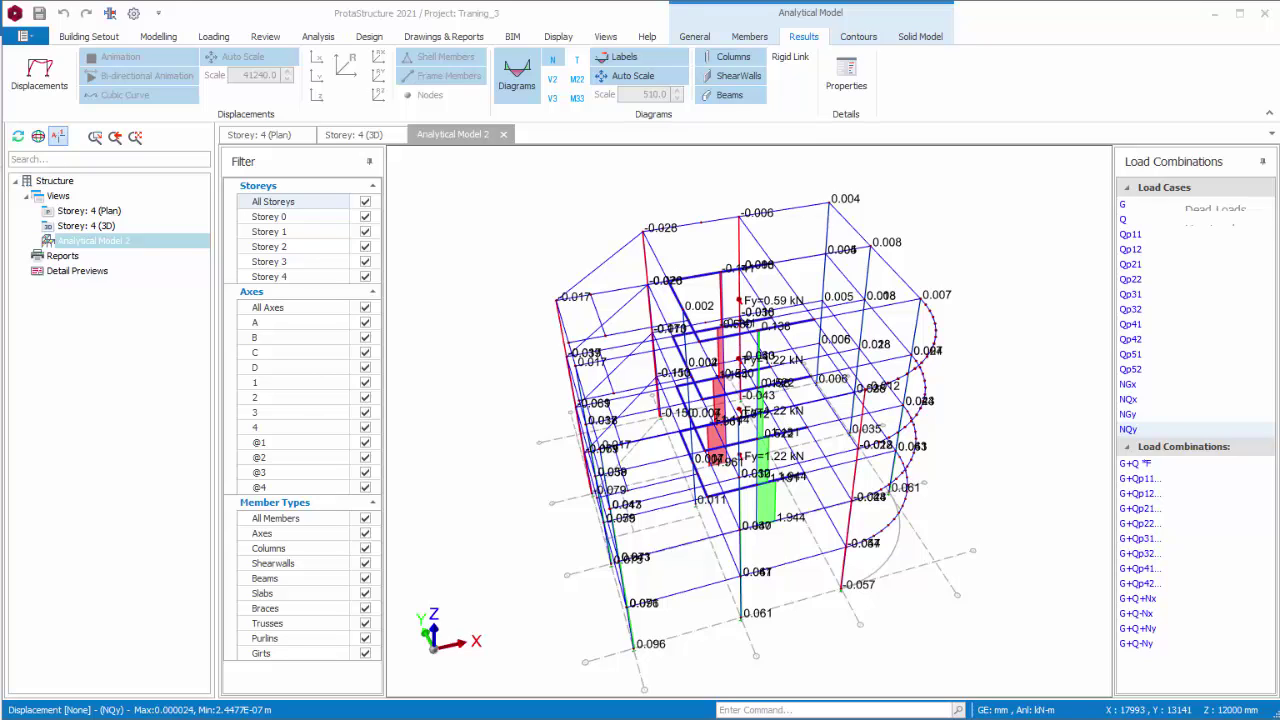
Open the Contours tab on the Analytical Model ribbon.
left_click_drag(827, 25, 867, 46)
left_click(868, 38)
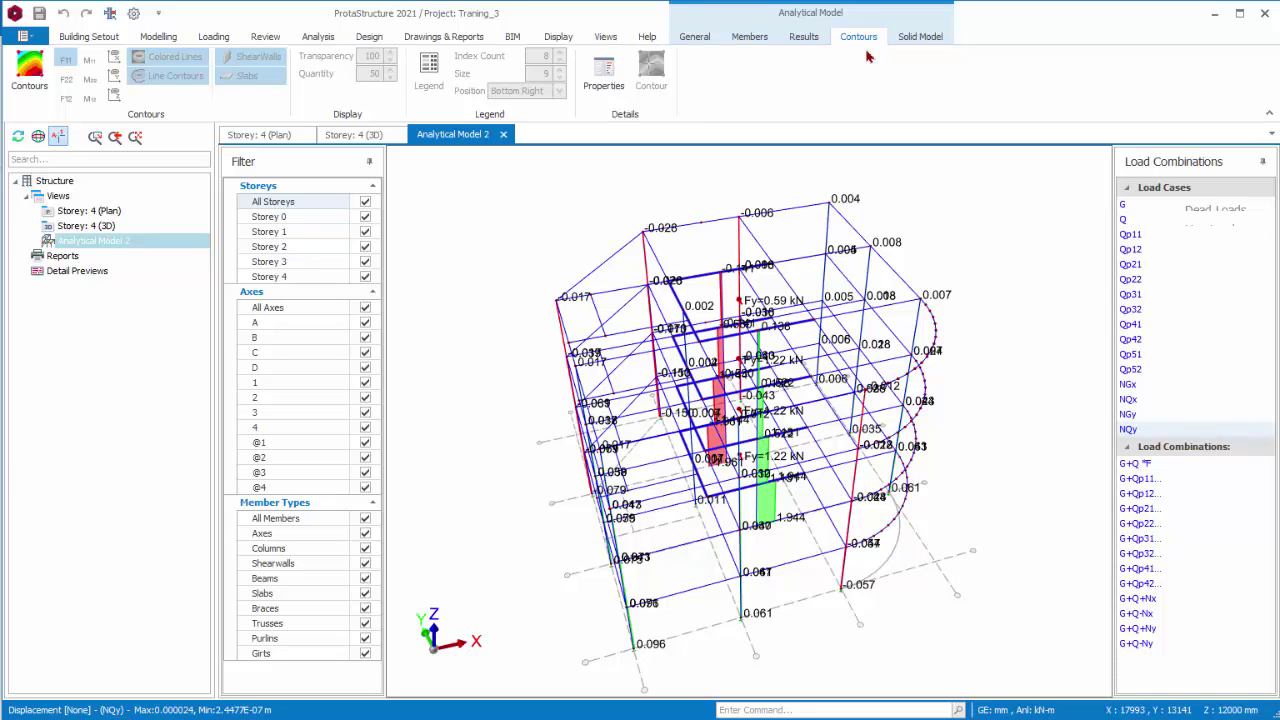
Colour the NQy solid model by V2, V3, torsion and resultant displacement, then show Storey 4 plan.
left_click(922, 40)
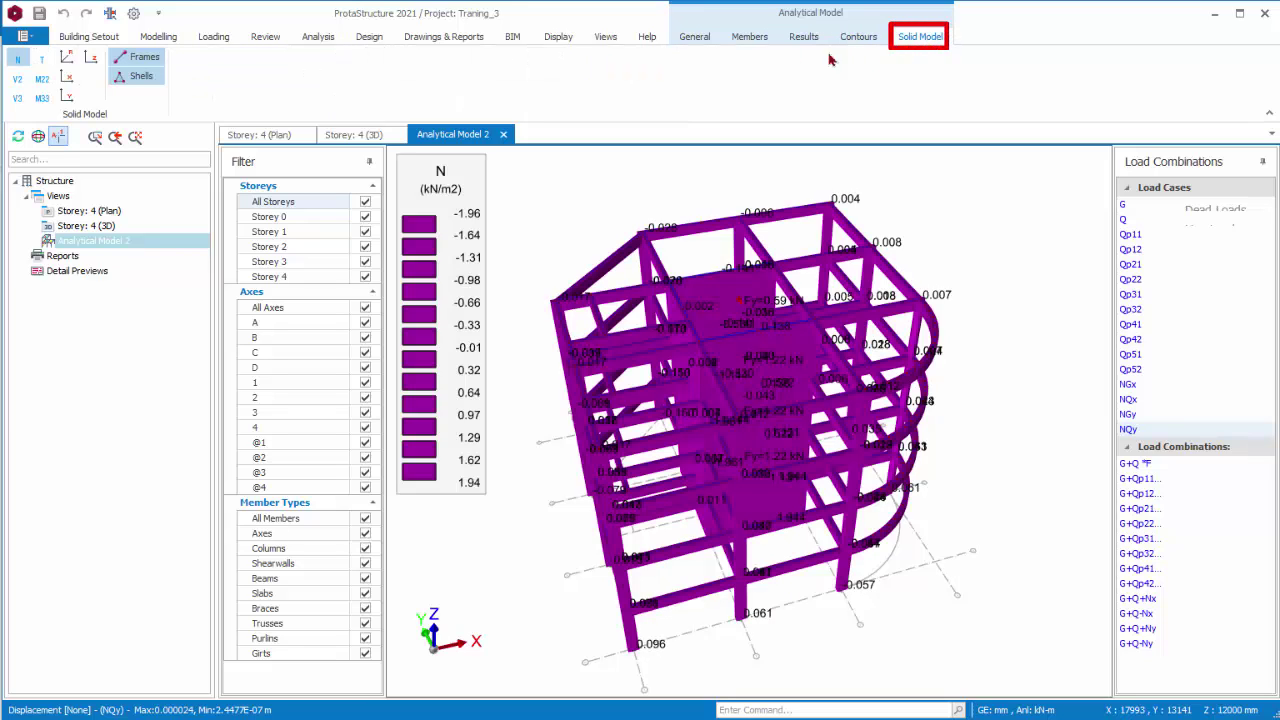
left_click(17, 79)
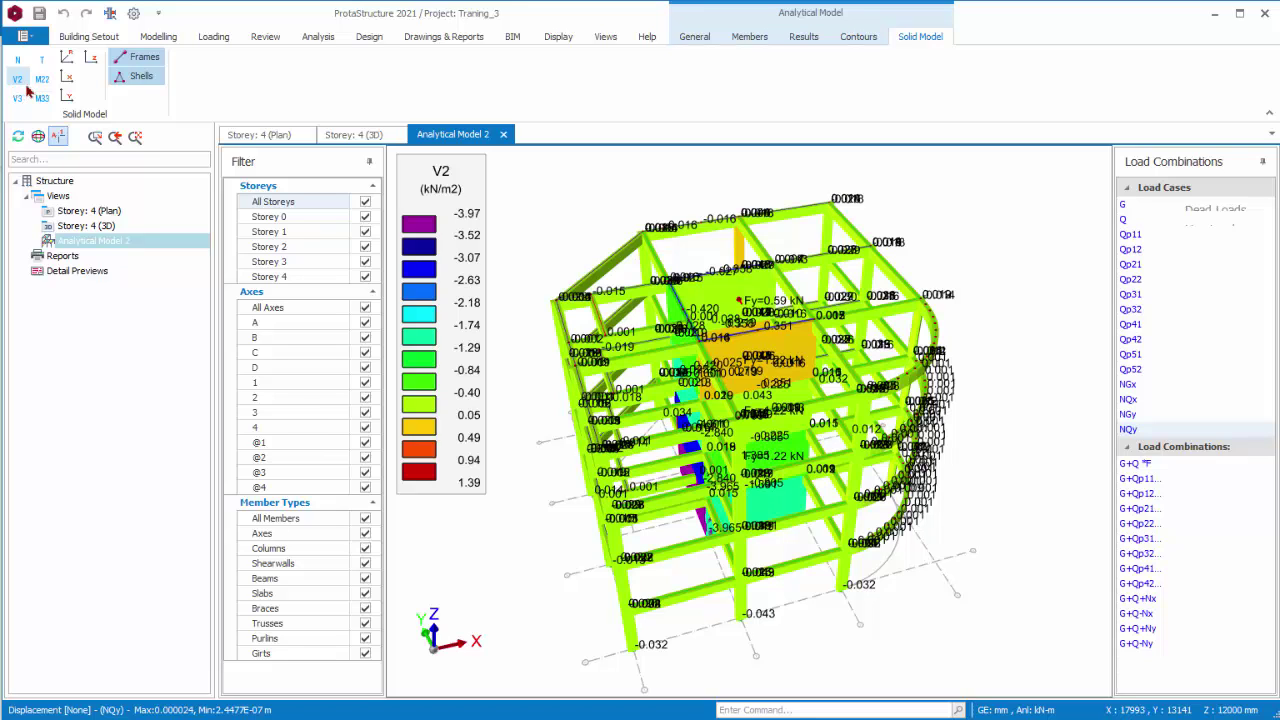
left_click(17, 98)
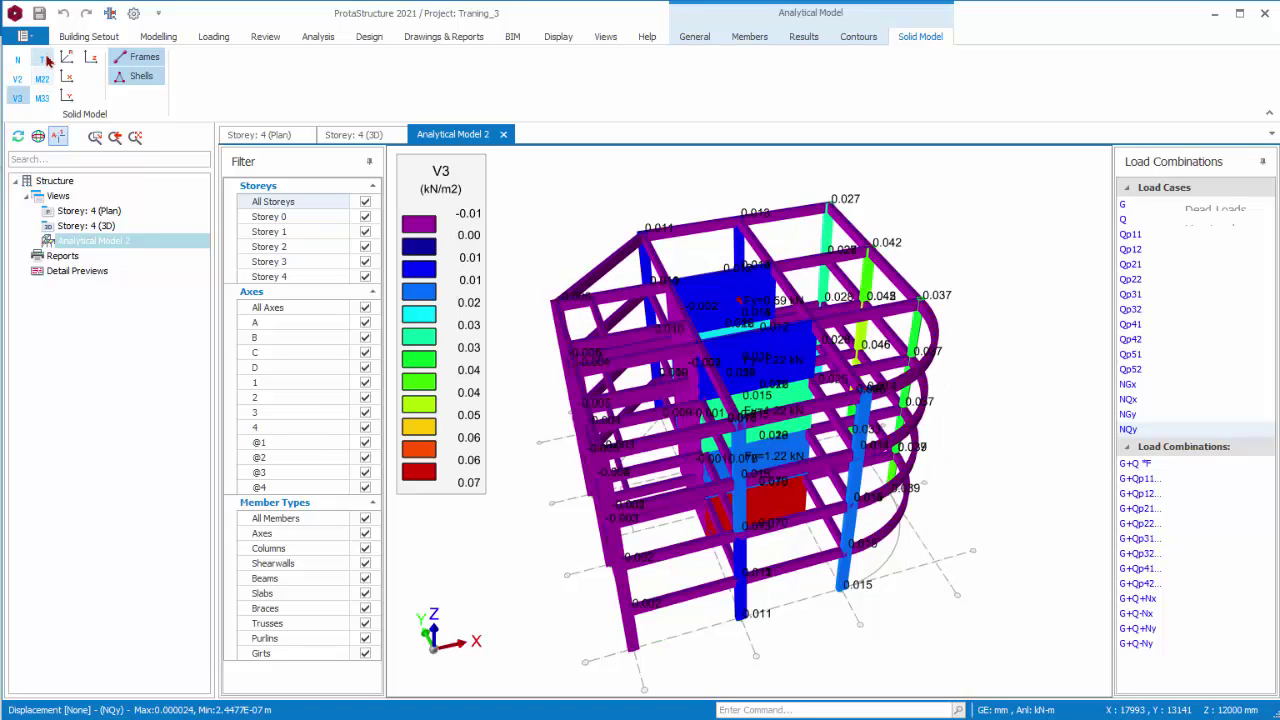
left_click(43, 60)
left_click(68, 58)
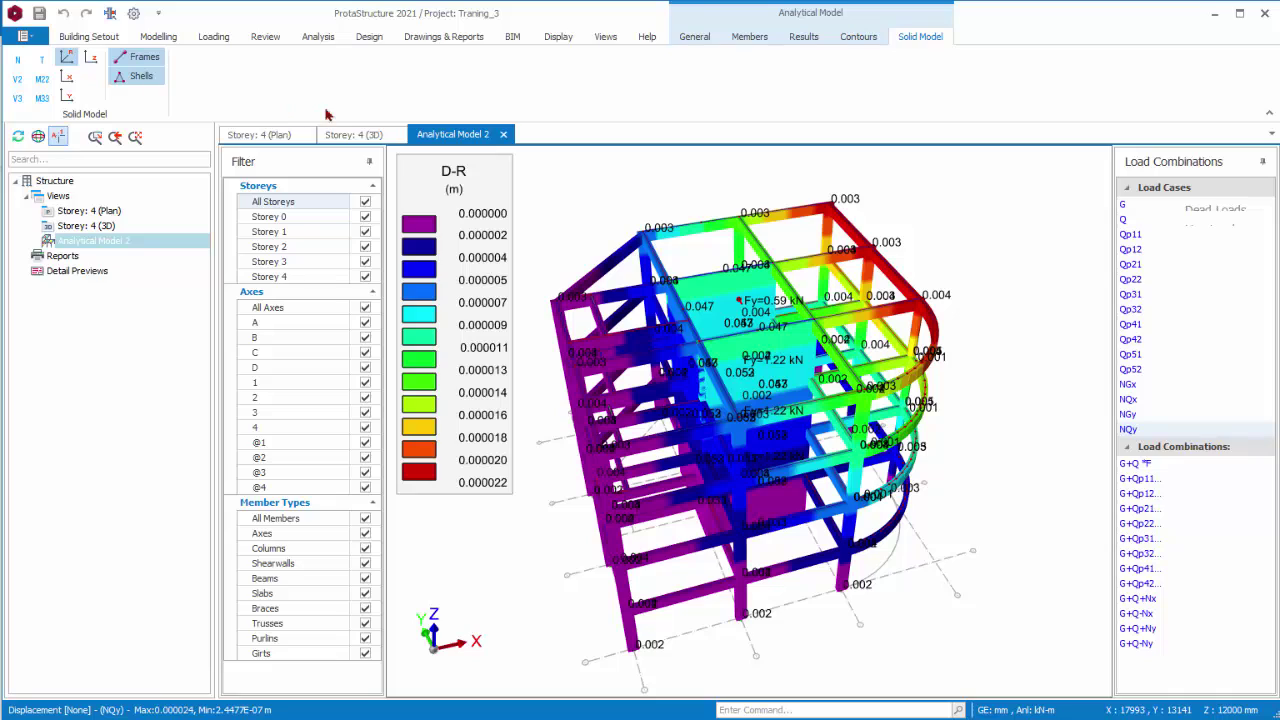
mouse_move(259, 134)
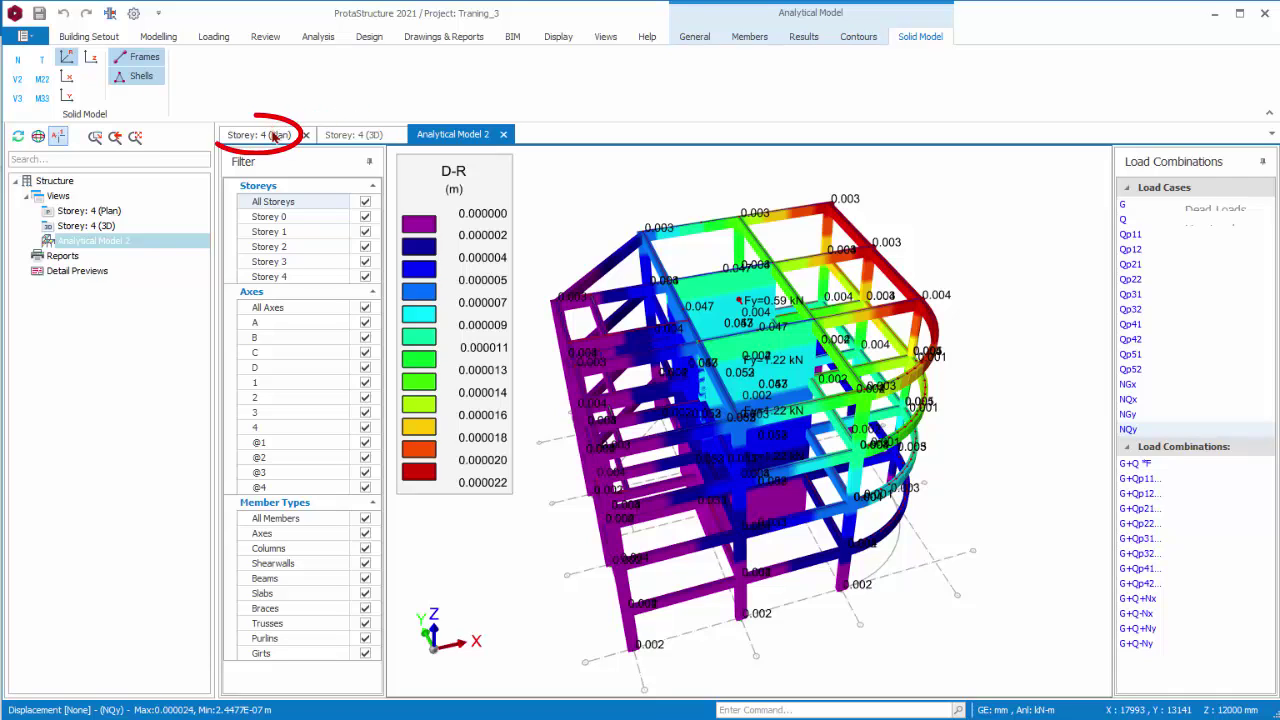
left_click(276, 140)
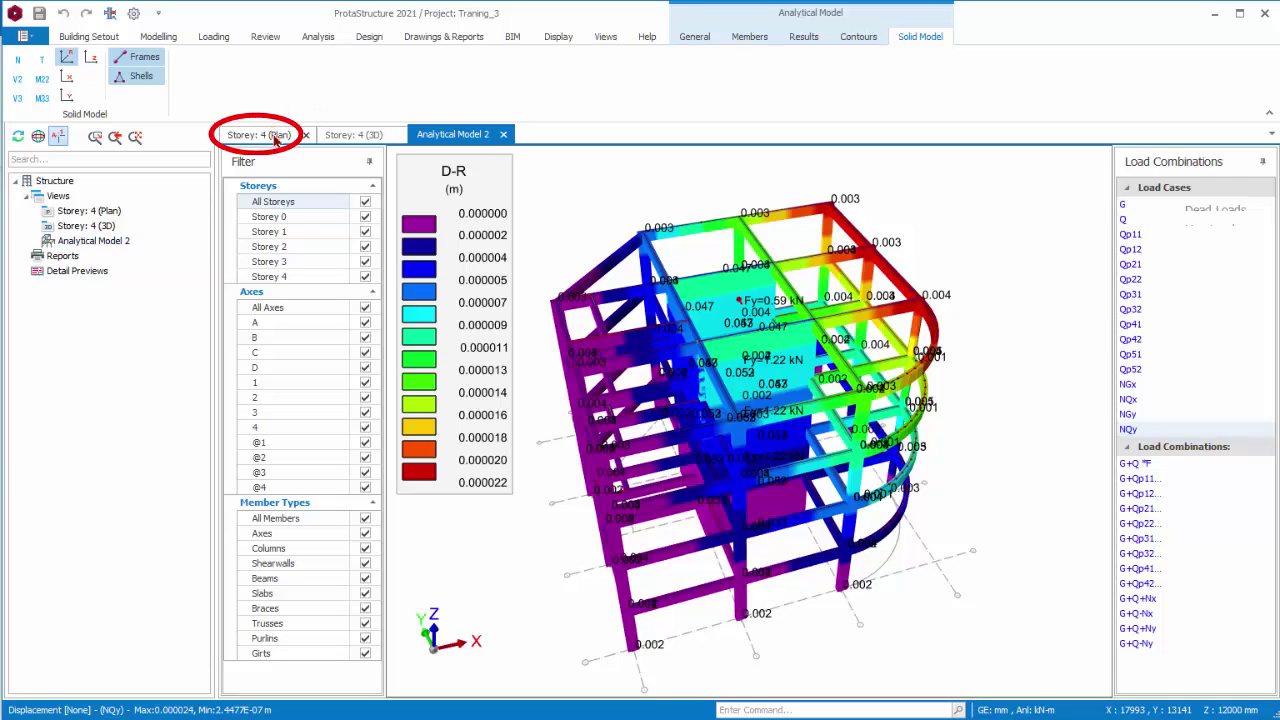